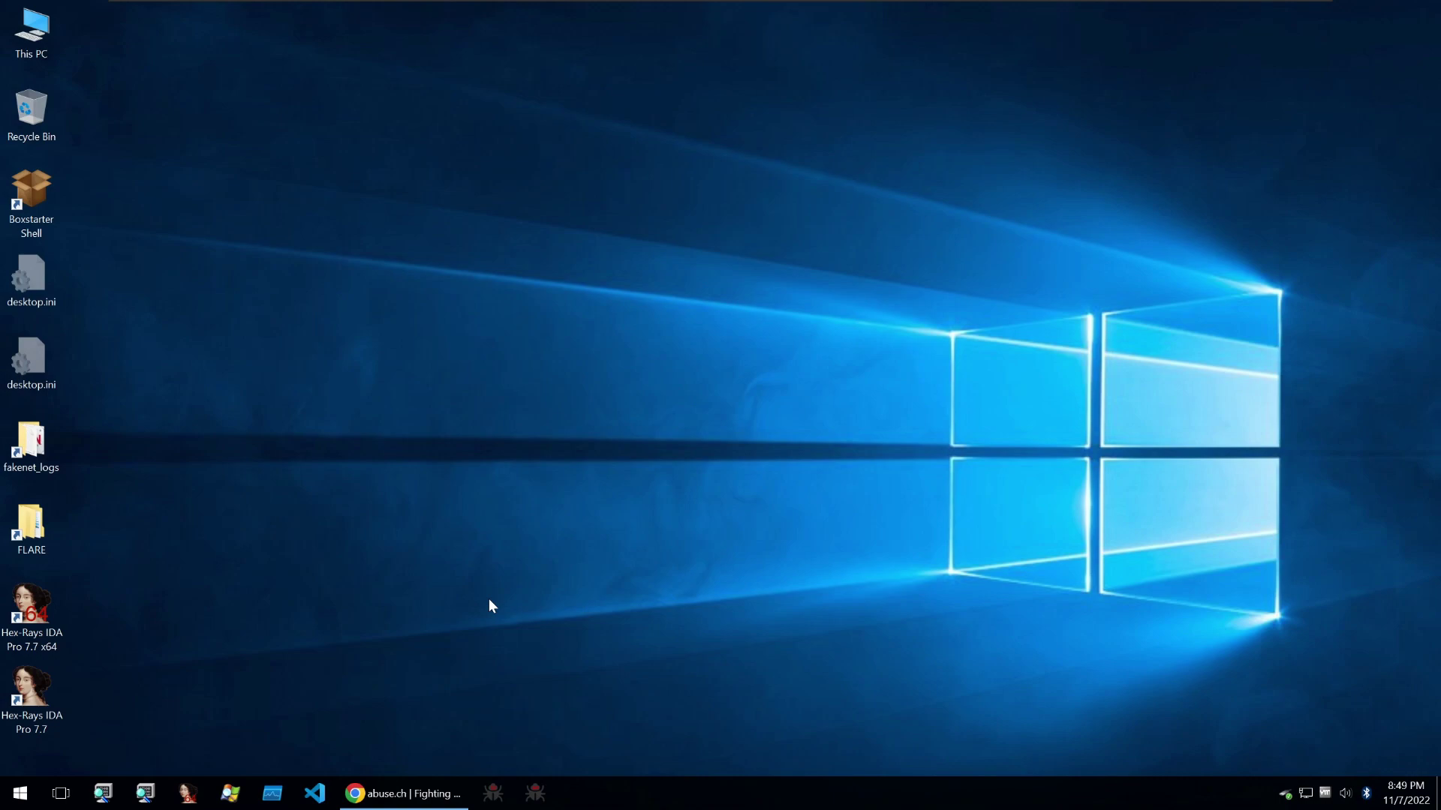
Restore the Chrome window and switch to the MalwareBazaar Browse Database tab.
{"action": "left_click", "coordinate": [405, 793]}
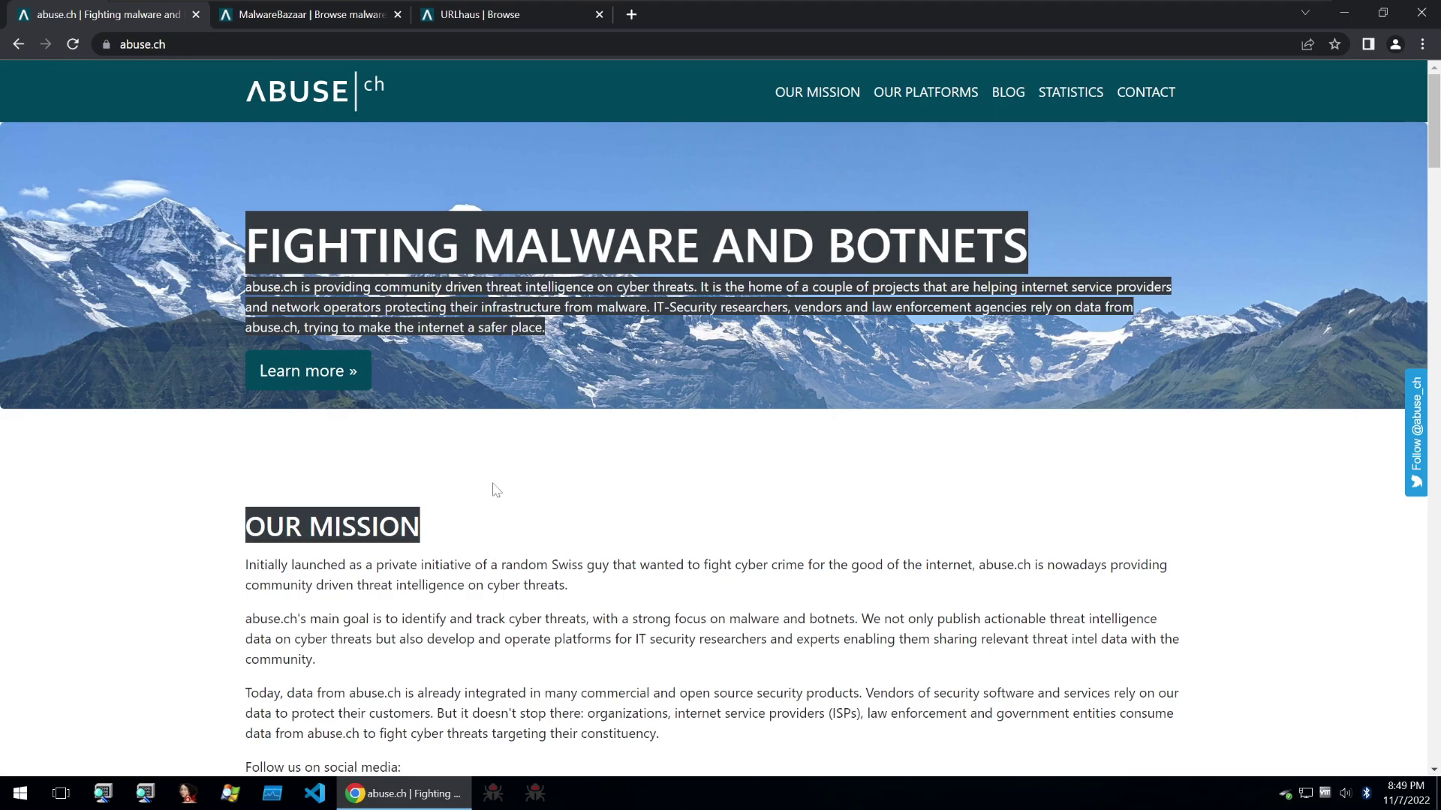
{"action": "left_click", "coordinate": [309, 14]}
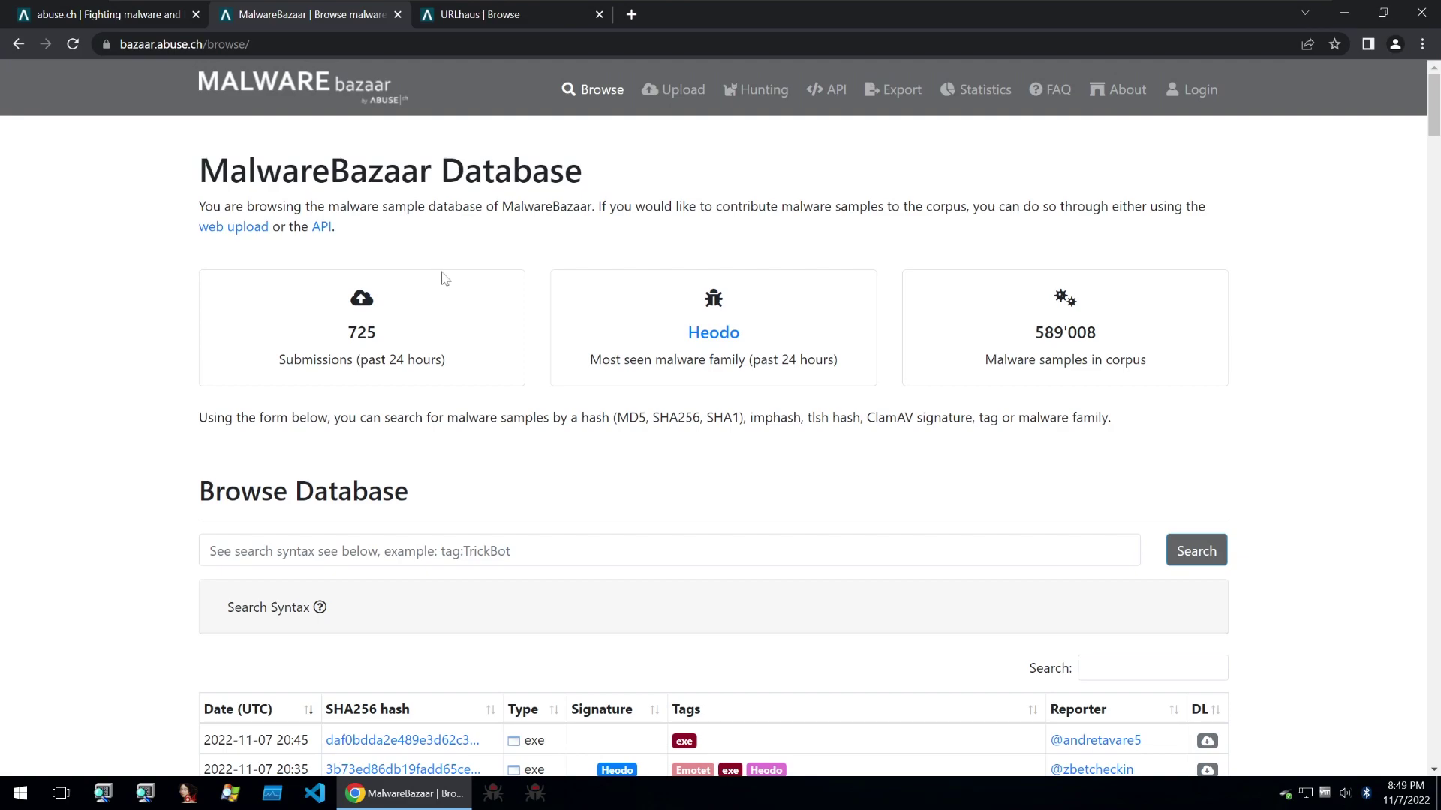
{"action": "scroll", "coordinate": [431, 480], "scroll_direction": "down", "scroll_amount": 2}
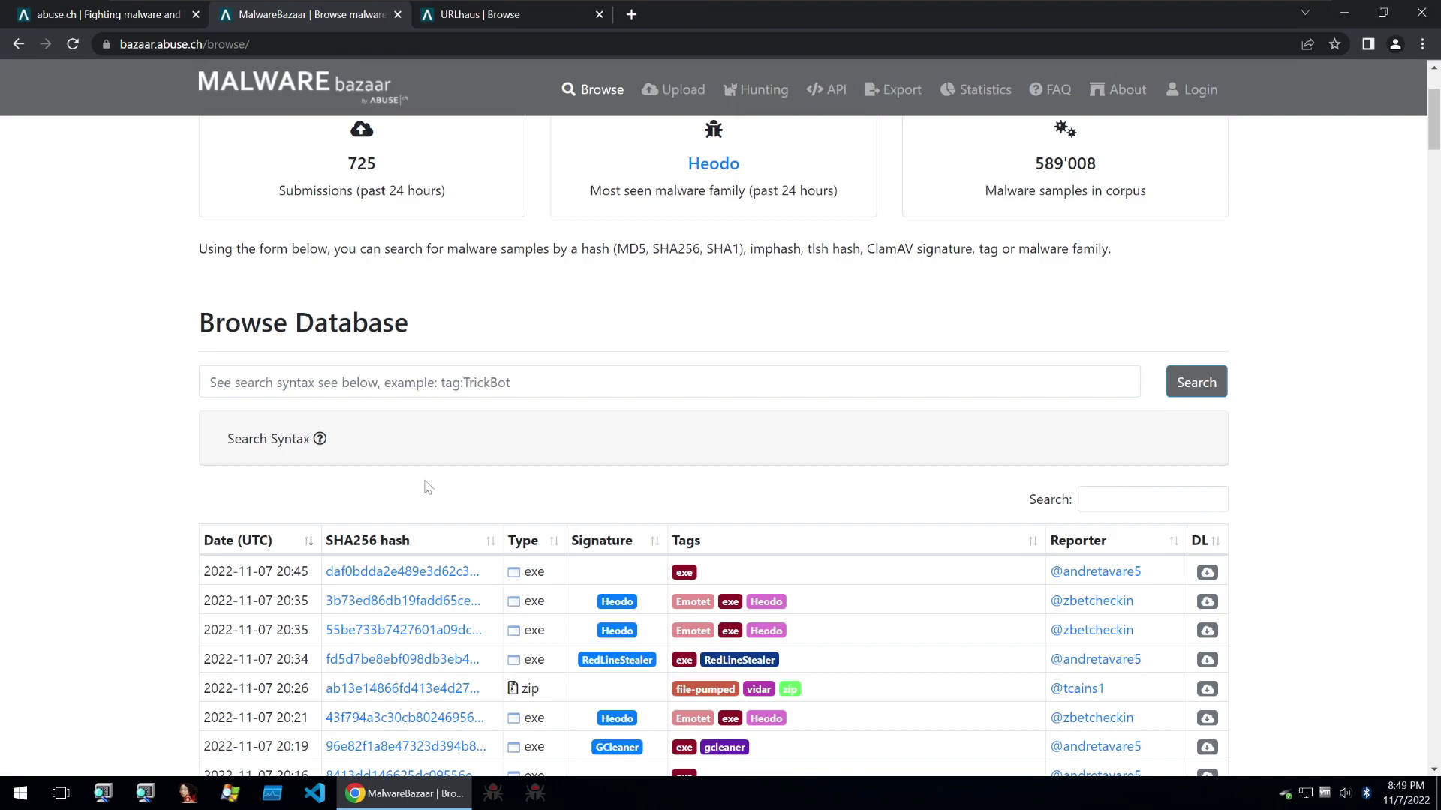
{"action": "scroll", "coordinate": [427, 487], "scroll_direction": "down", "scroll_amount": 2}
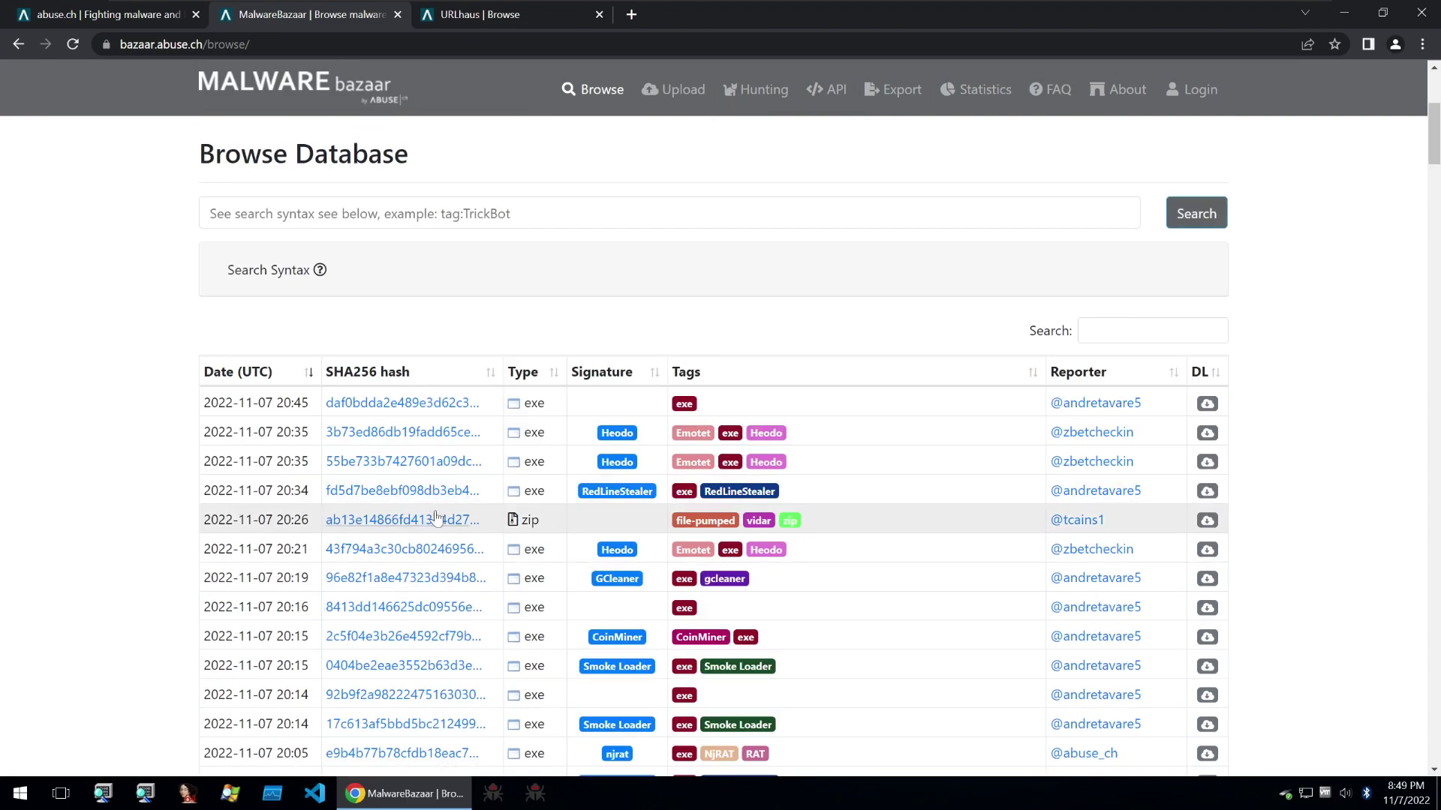
{"action": "scroll", "coordinate": [436, 518], "scroll_direction": "down", "scroll_amount": 2}
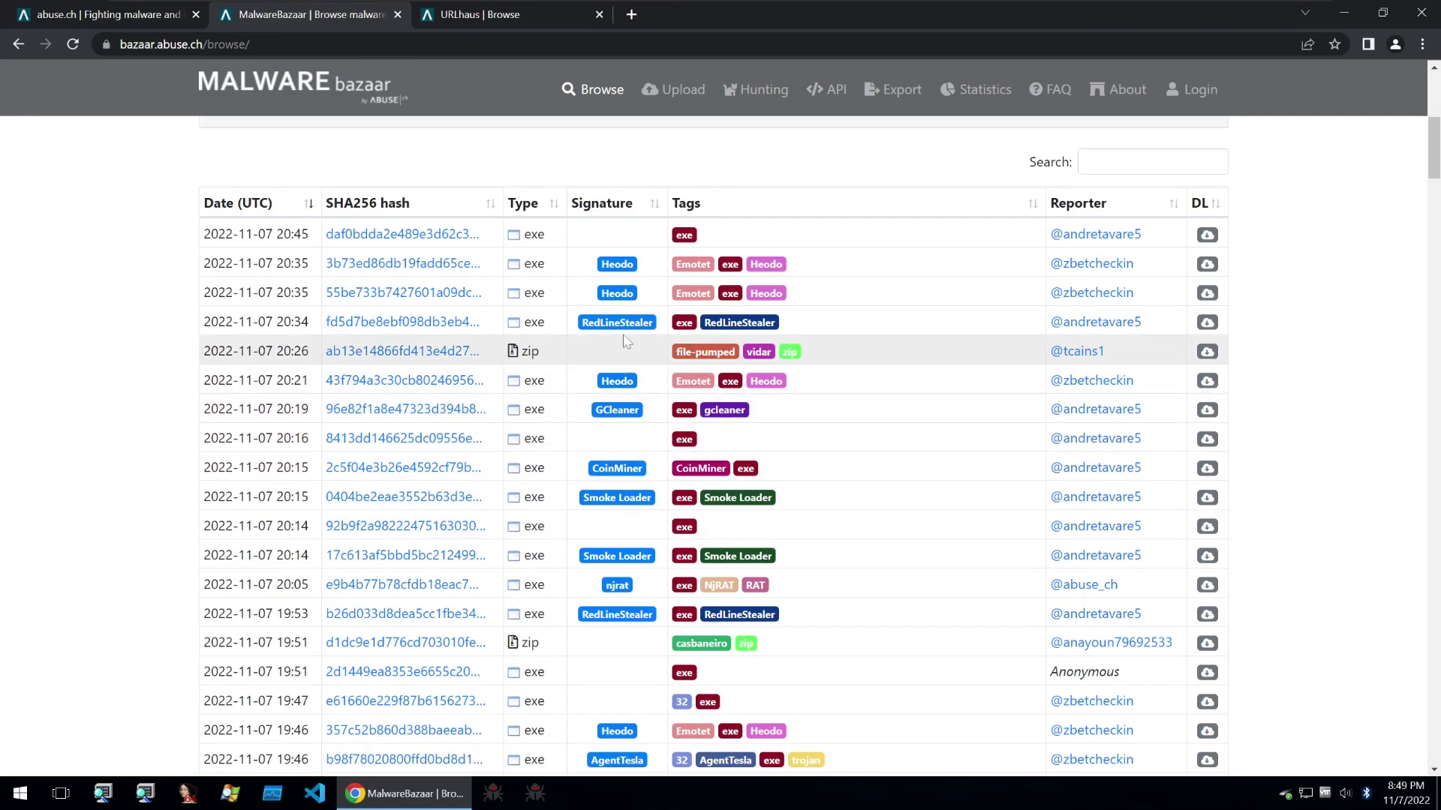
{"action": "scroll", "coordinate": [627, 341], "scroll_direction": "down", "scroll_amount": 1}
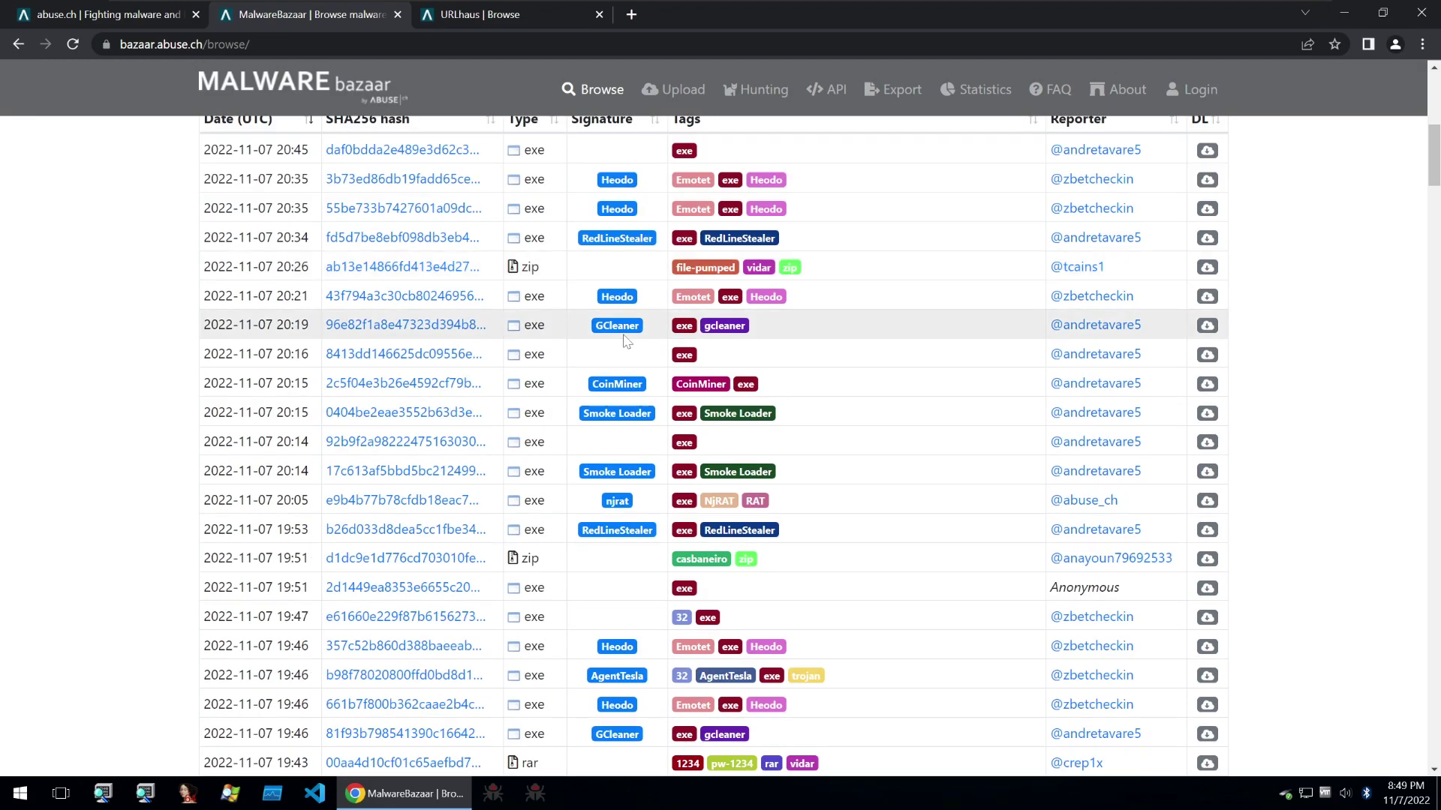
{"action": "left_click", "coordinate": [436, 338]}
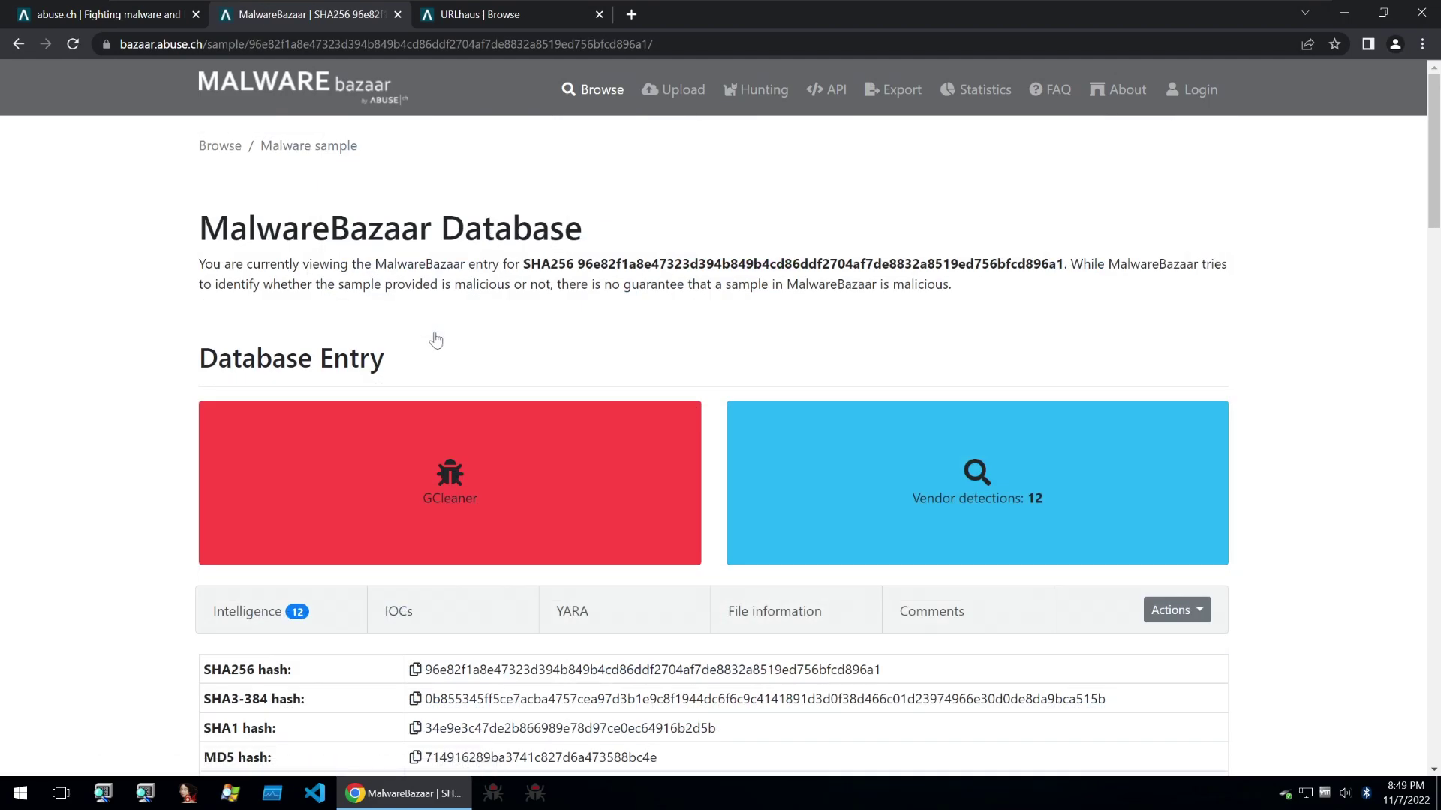
Scroll through the GCleaner sample's hashes, file details and vendor detection verdicts.
{"action": "scroll", "coordinate": [484, 398], "scroll_direction": "down", "scroll_amount": 2}
{"action": "scroll", "coordinate": [484, 398], "scroll_direction": "down", "scroll_amount": 8}
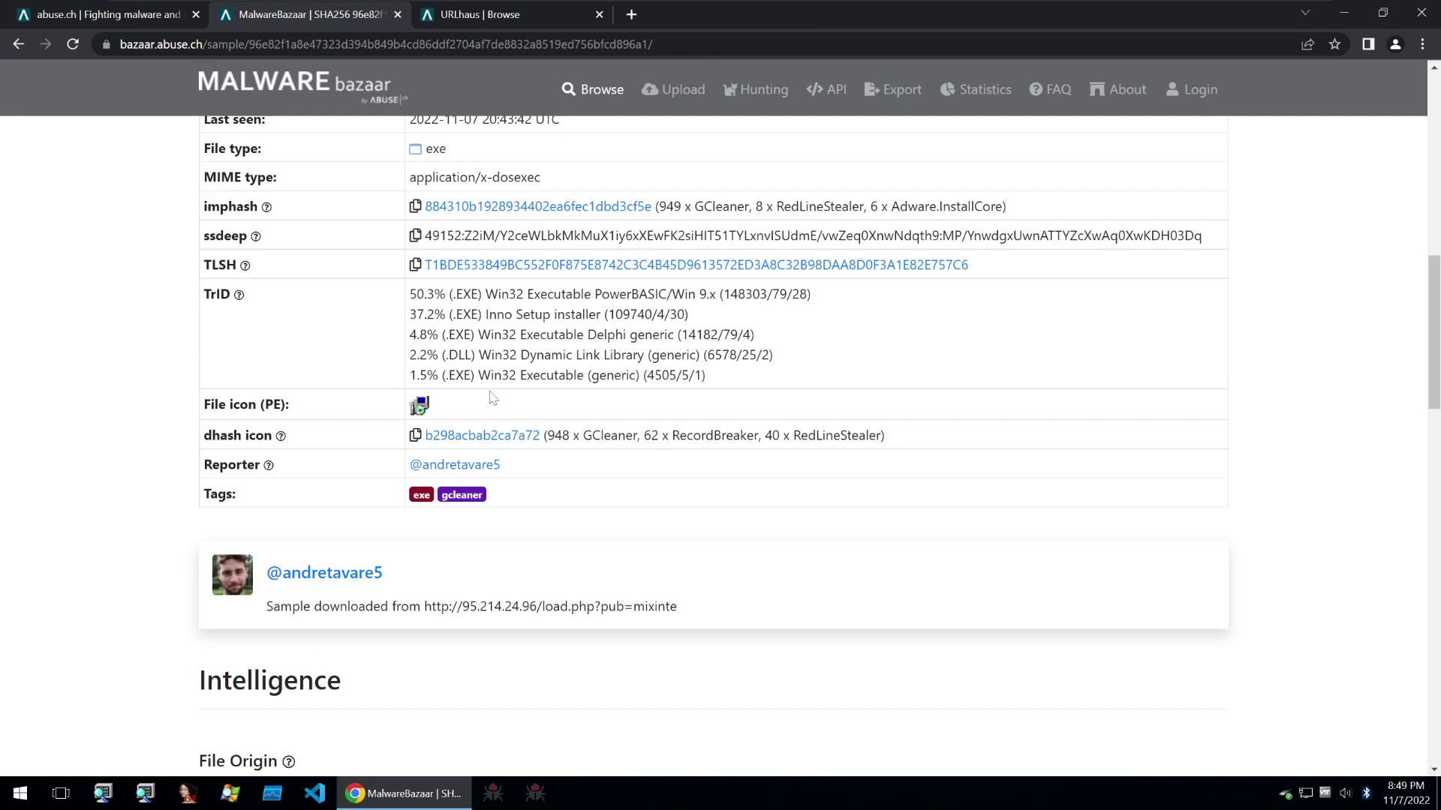
{"action": "scroll", "coordinate": [493, 398], "scroll_direction": "up", "scroll_amount": 1}
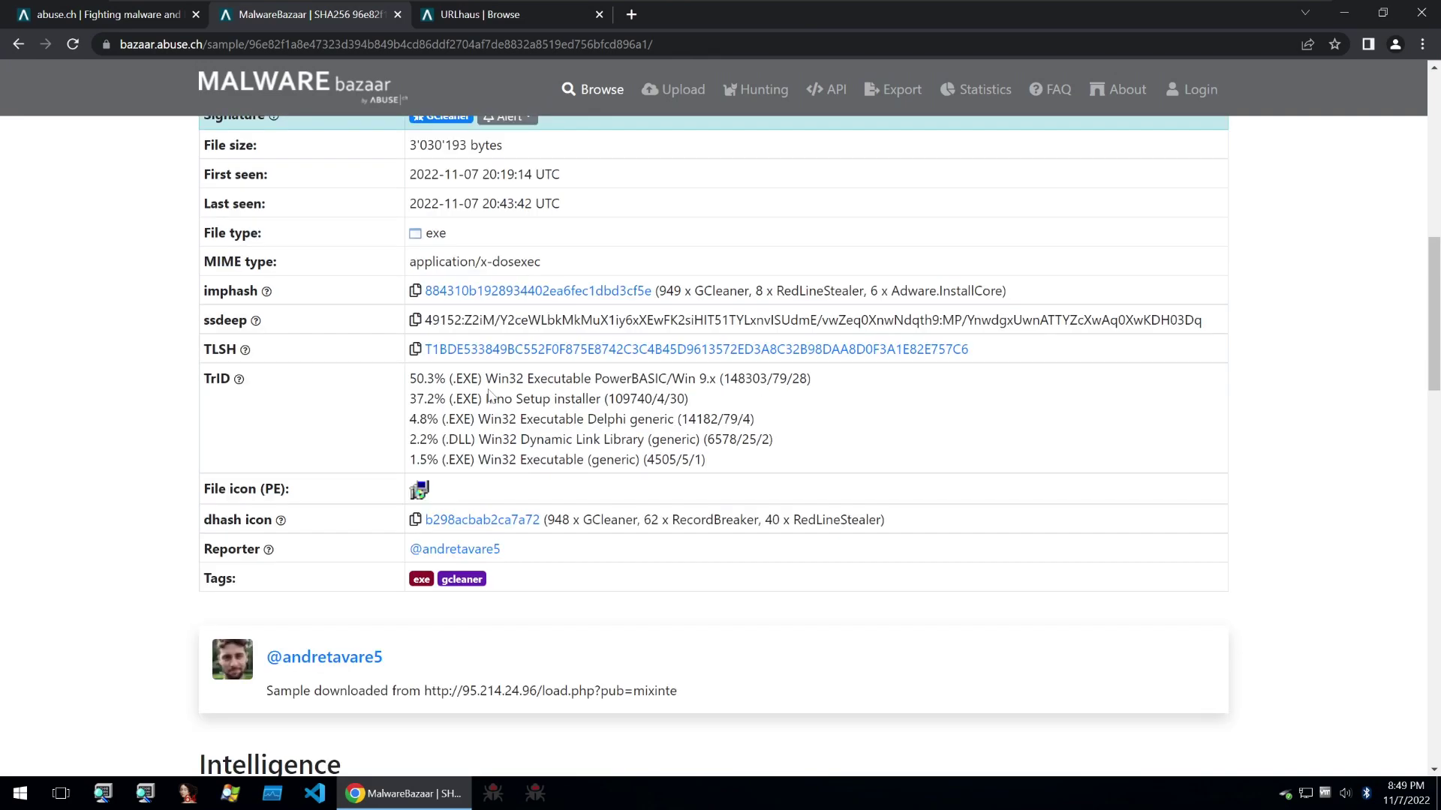
{"action": "scroll", "coordinate": [492, 398], "scroll_direction": "down", "scroll_amount": 2}
{"action": "scroll", "coordinate": [489, 395], "scroll_direction": "down", "scroll_amount": 7}
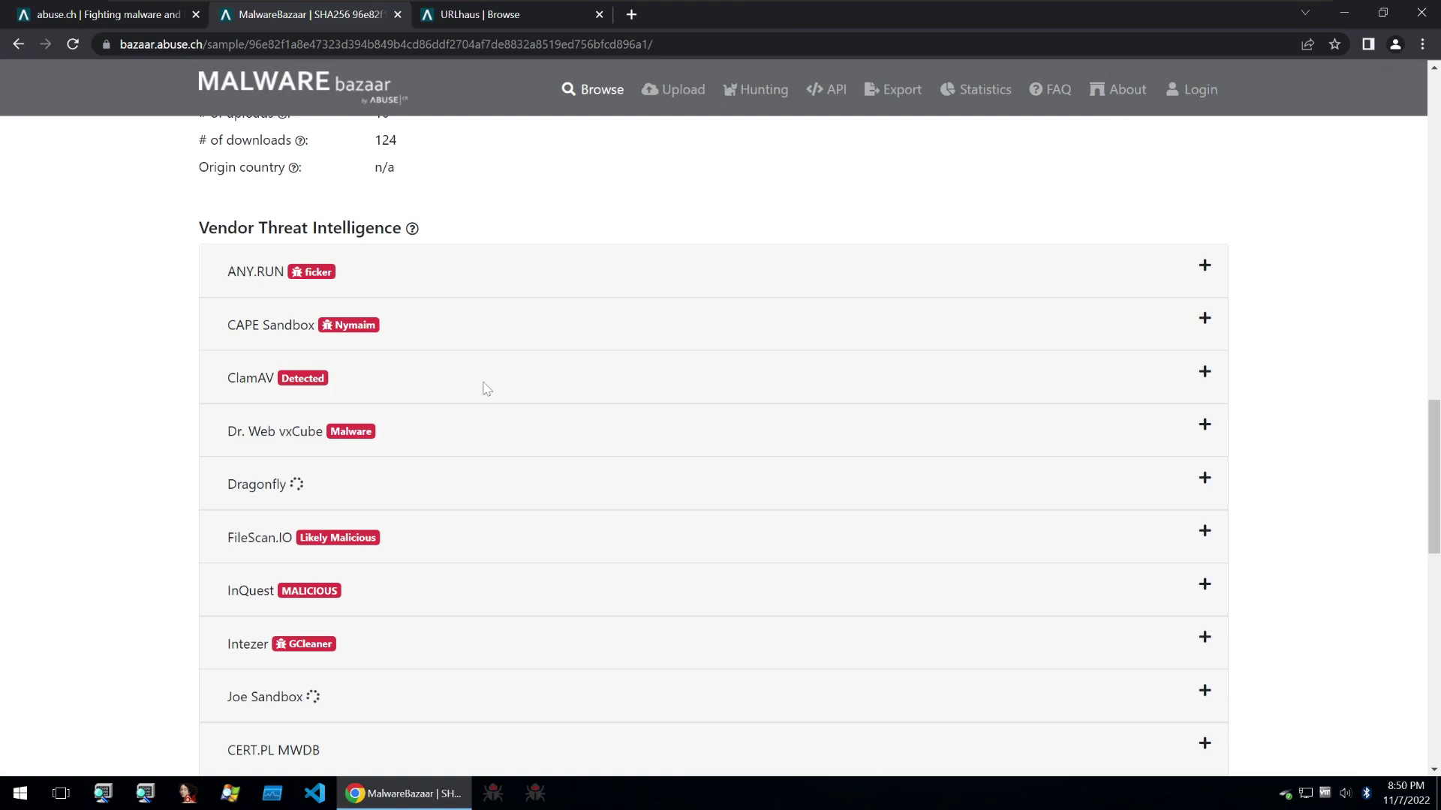
{"action": "scroll", "coordinate": [486, 387], "scroll_direction": "down", "scroll_amount": 1}
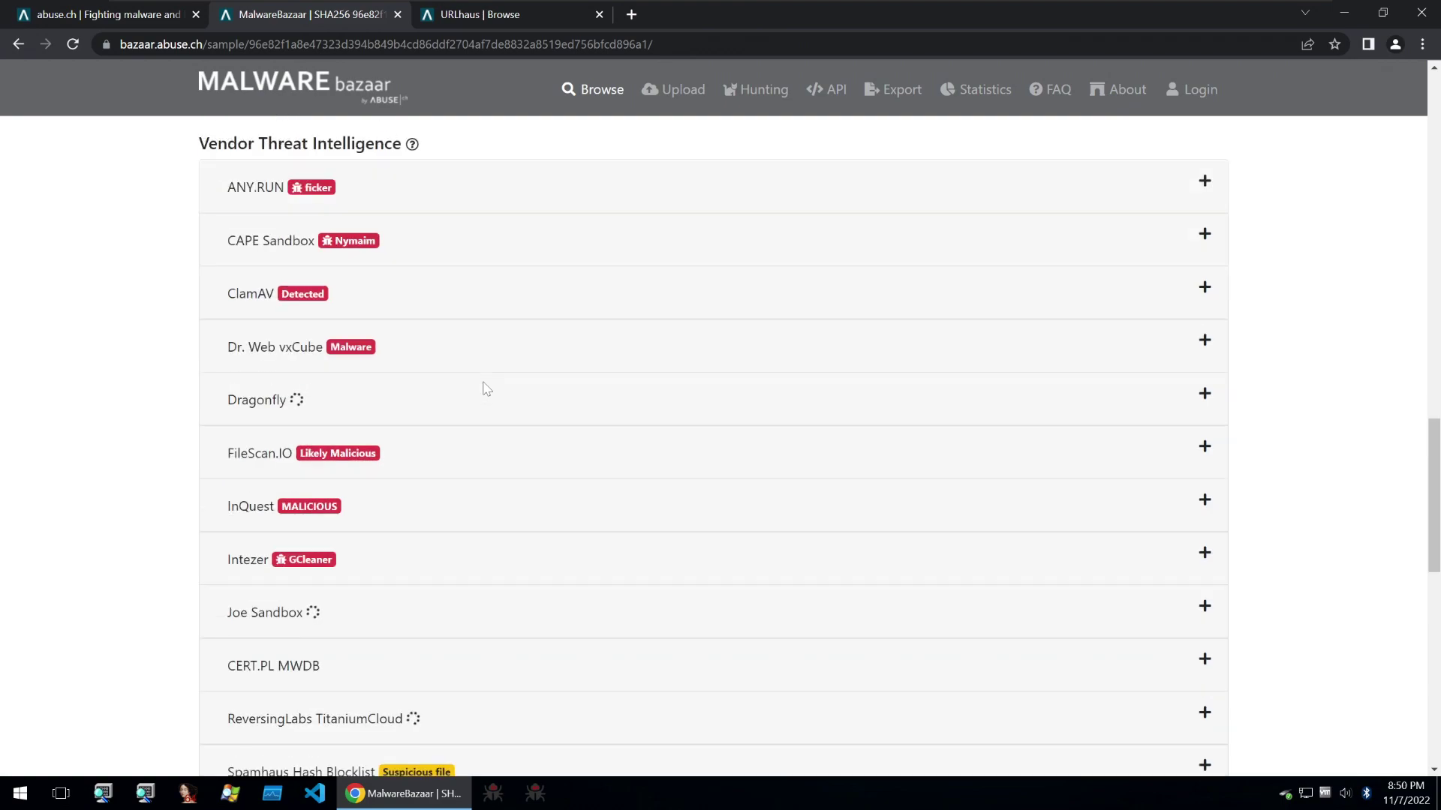
{"action": "scroll", "coordinate": [486, 387], "scroll_direction": "down", "scroll_amount": 10}
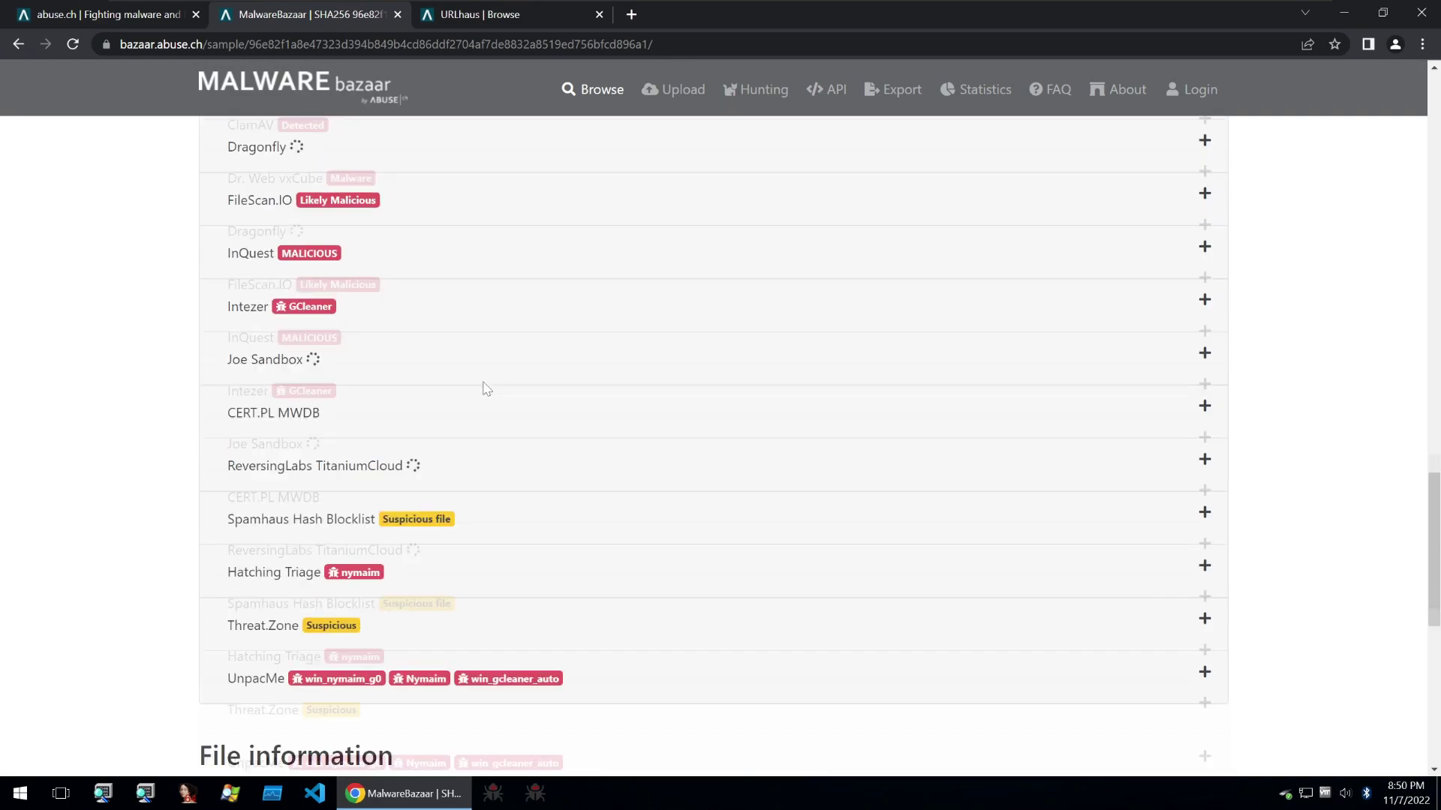
{"action": "scroll", "coordinate": [484, 394], "scroll_direction": "up", "scroll_amount": 20}
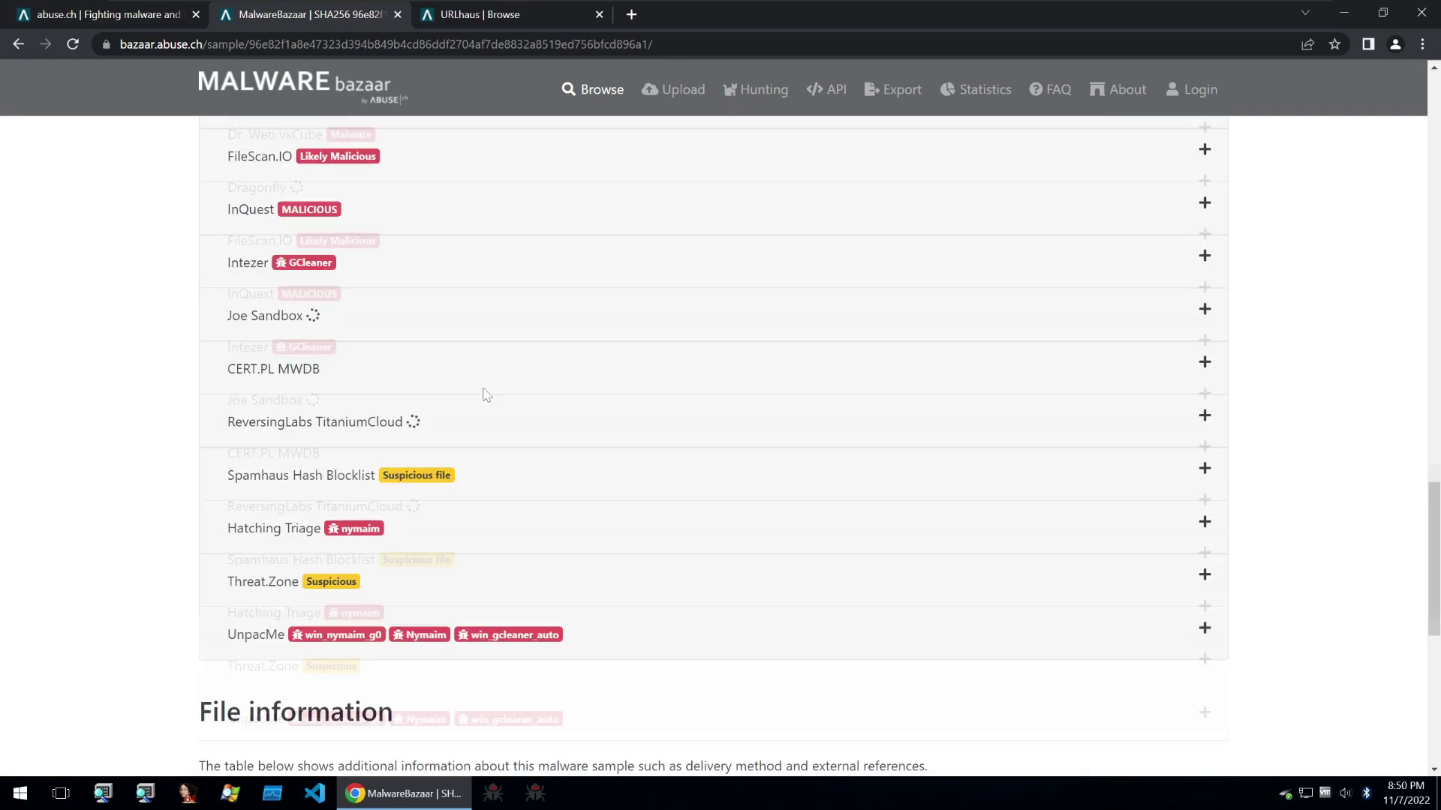
{"action": "scroll", "coordinate": [449, 418], "scroll_direction": "up", "scroll_amount": 3}
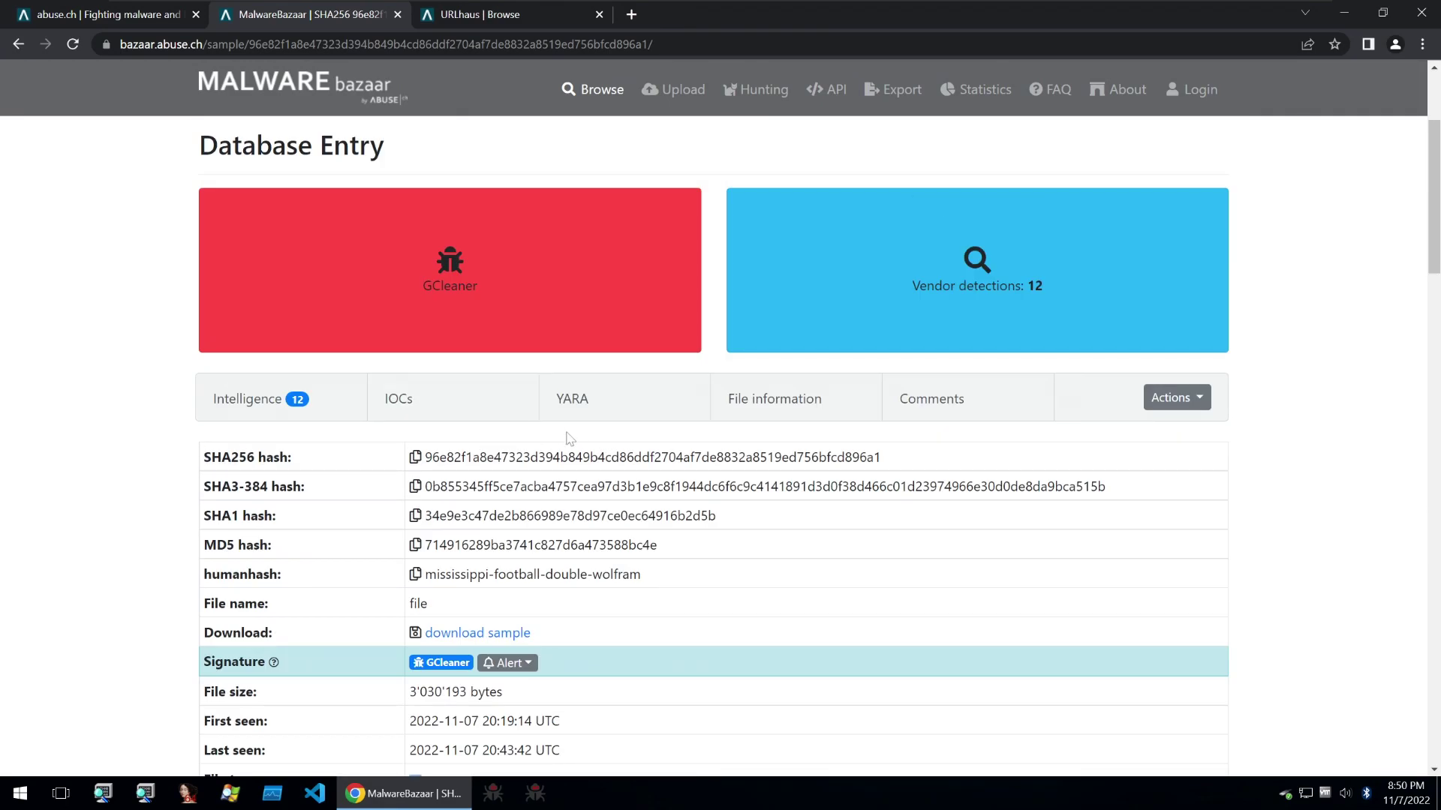
{"action": "scroll", "coordinate": [449, 417], "scroll_direction": "down", "scroll_amount": 2}
Download the GCleaner sample as a password-protected ZIP from its caution page.
{"action": "left_click", "coordinate": [488, 463]}
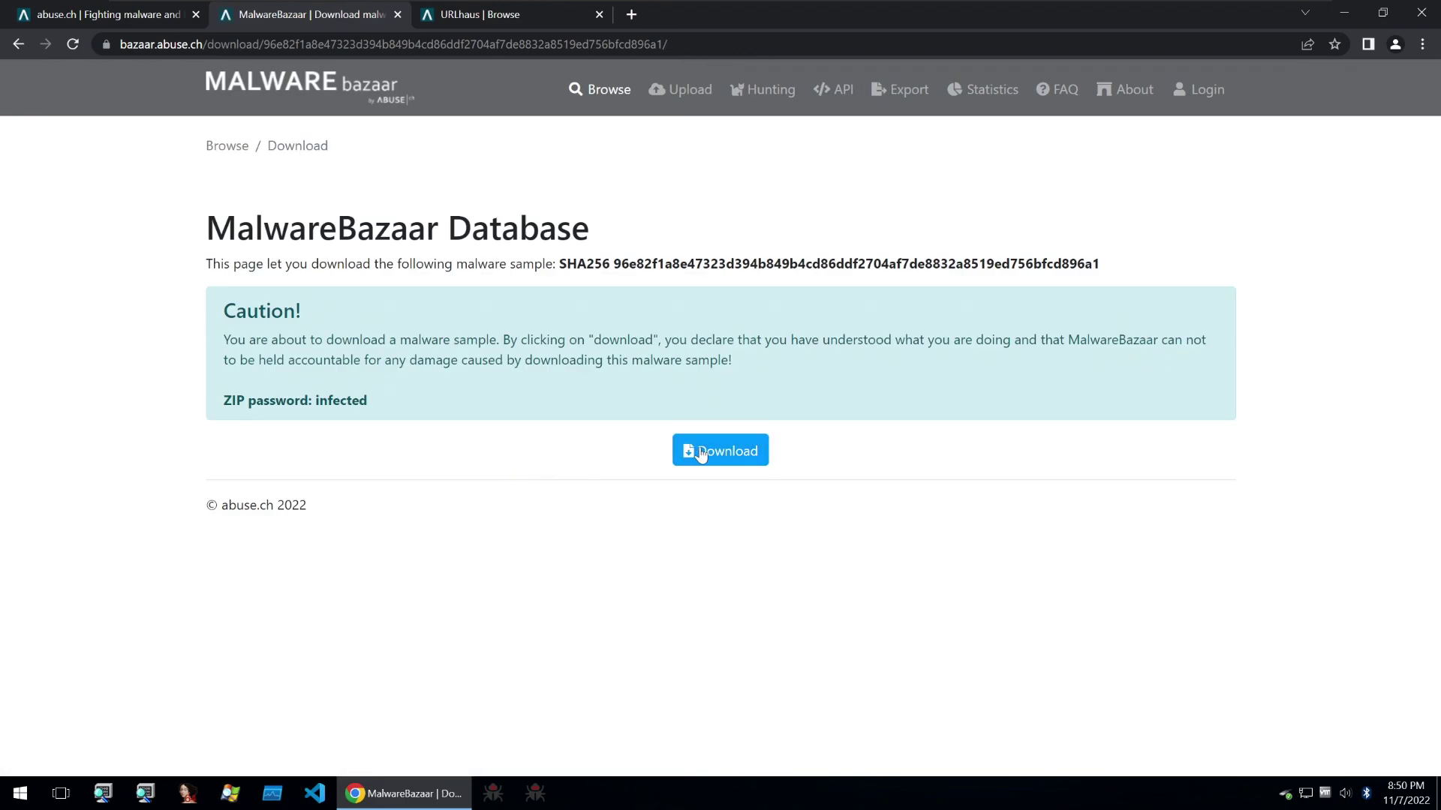
{"action": "left_click", "coordinate": [687, 451]}
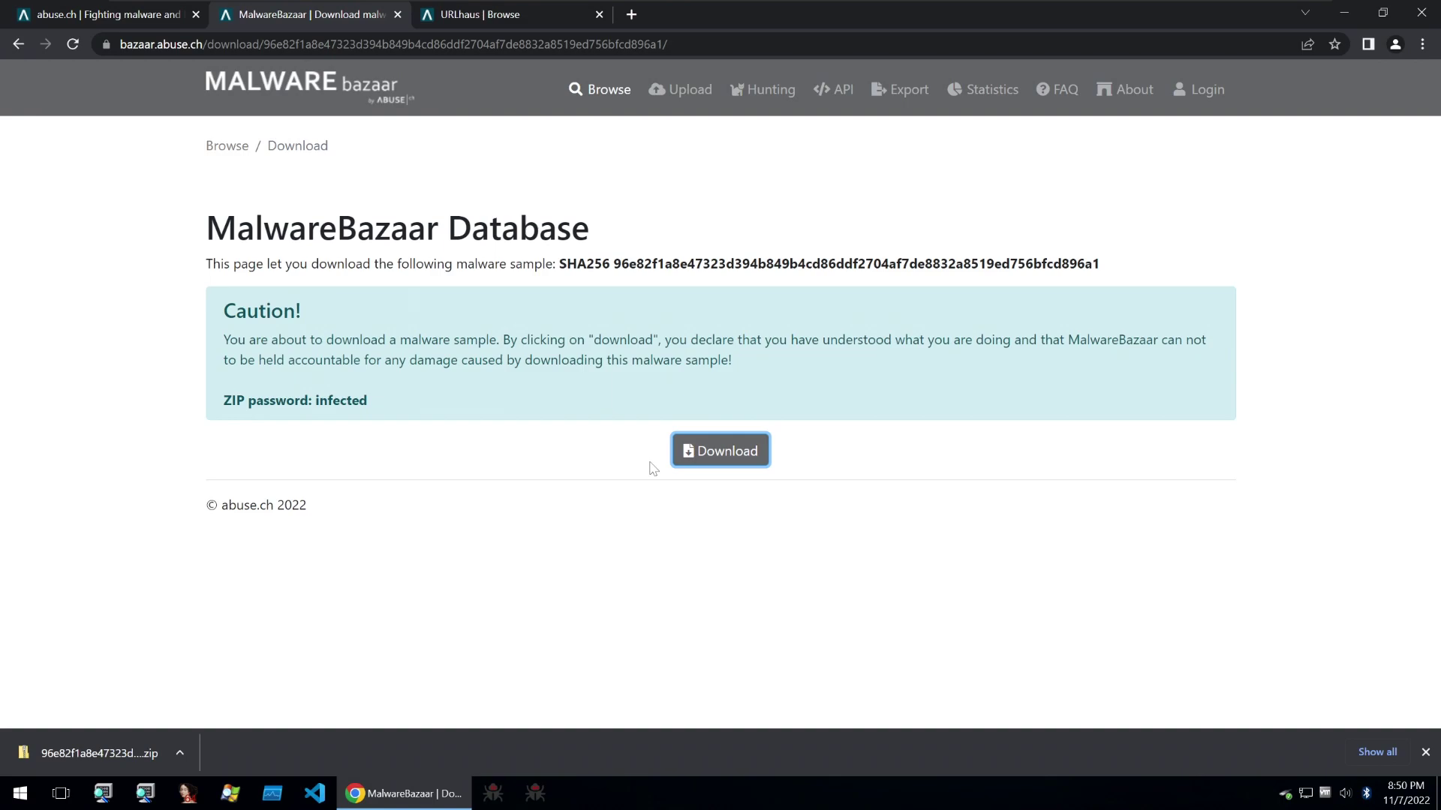
{"action": "left_click", "coordinate": [482, 18]}
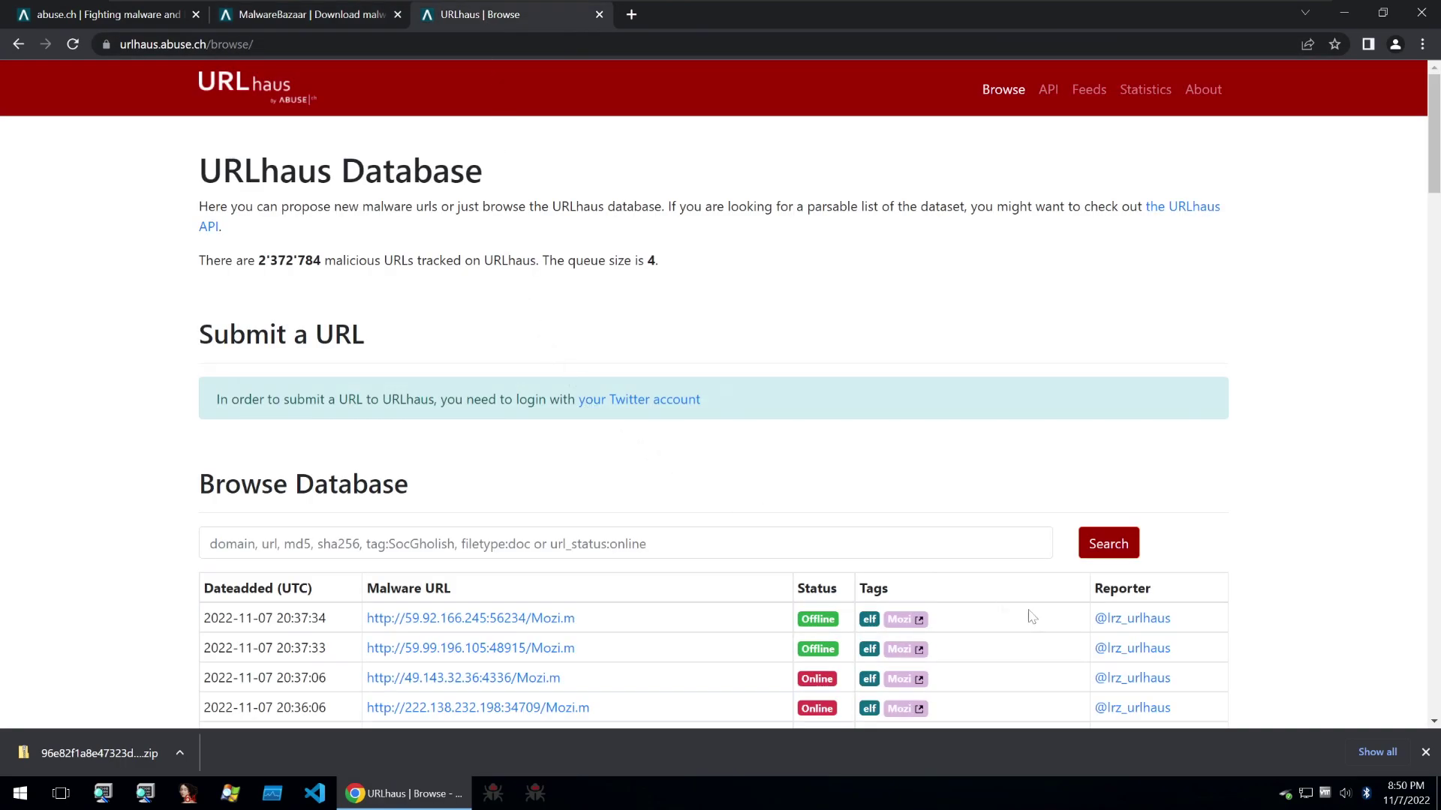
Close the downloads bar, scroll URLhaus's URL list and select the 19:13:05 audiodg.exe URL.
{"action": "left_click", "coordinate": [1425, 751]}
{"action": "scroll", "coordinate": [1253, 667], "scroll_direction": "down", "scroll_amount": 5}
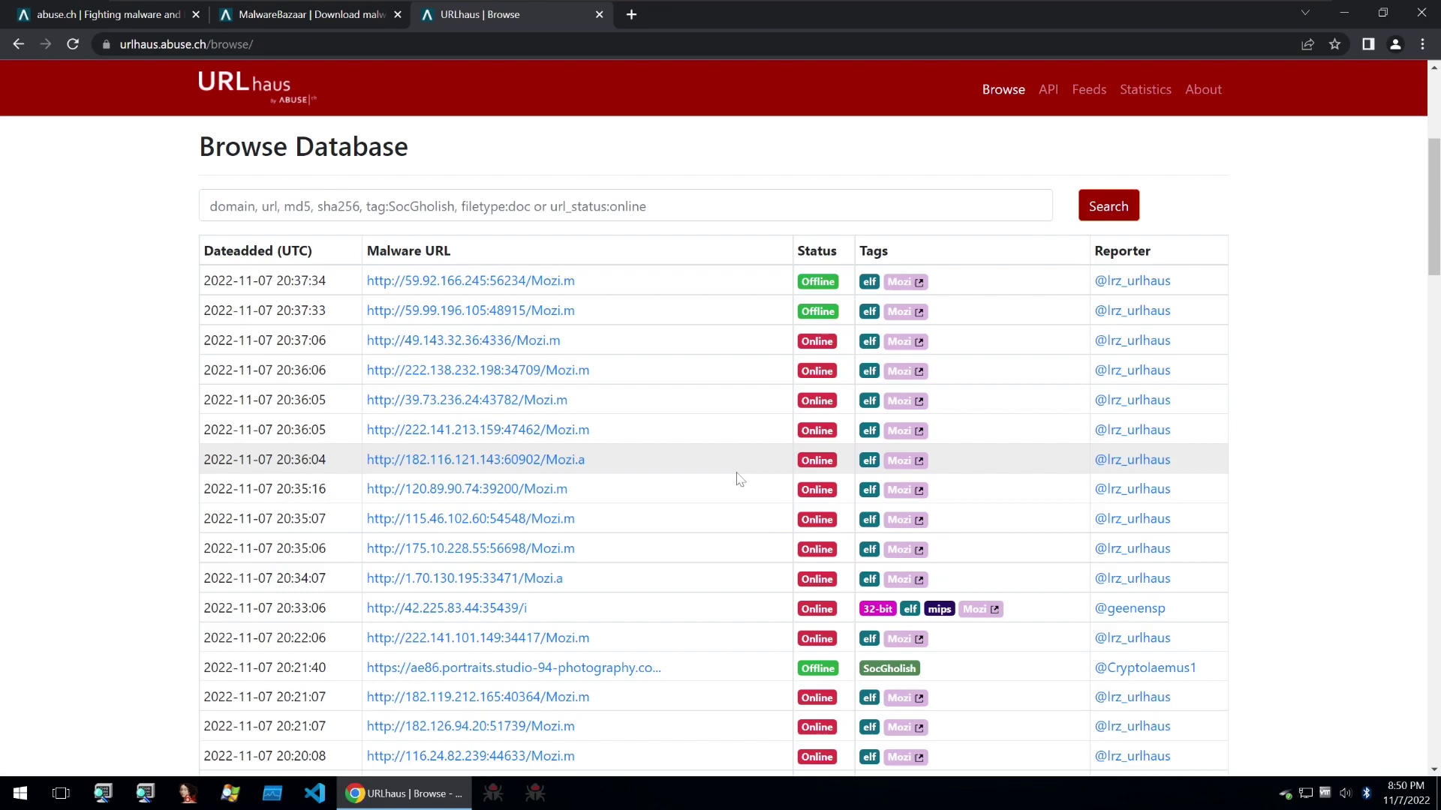
{"action": "scroll", "coordinate": [739, 479], "scroll_direction": "down", "scroll_amount": 10}
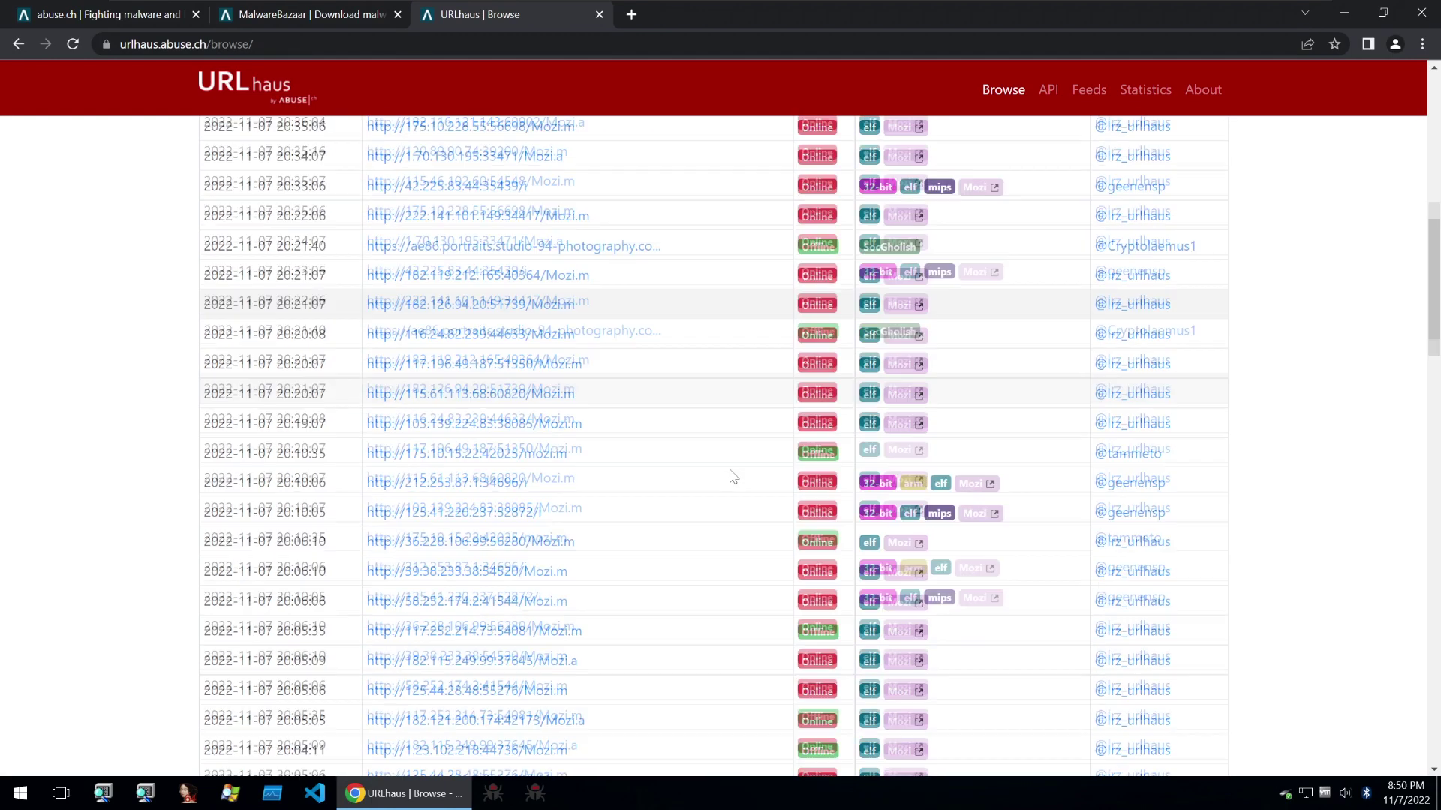
{"action": "scroll", "coordinate": [733, 477], "scroll_direction": "down", "scroll_amount": 2}
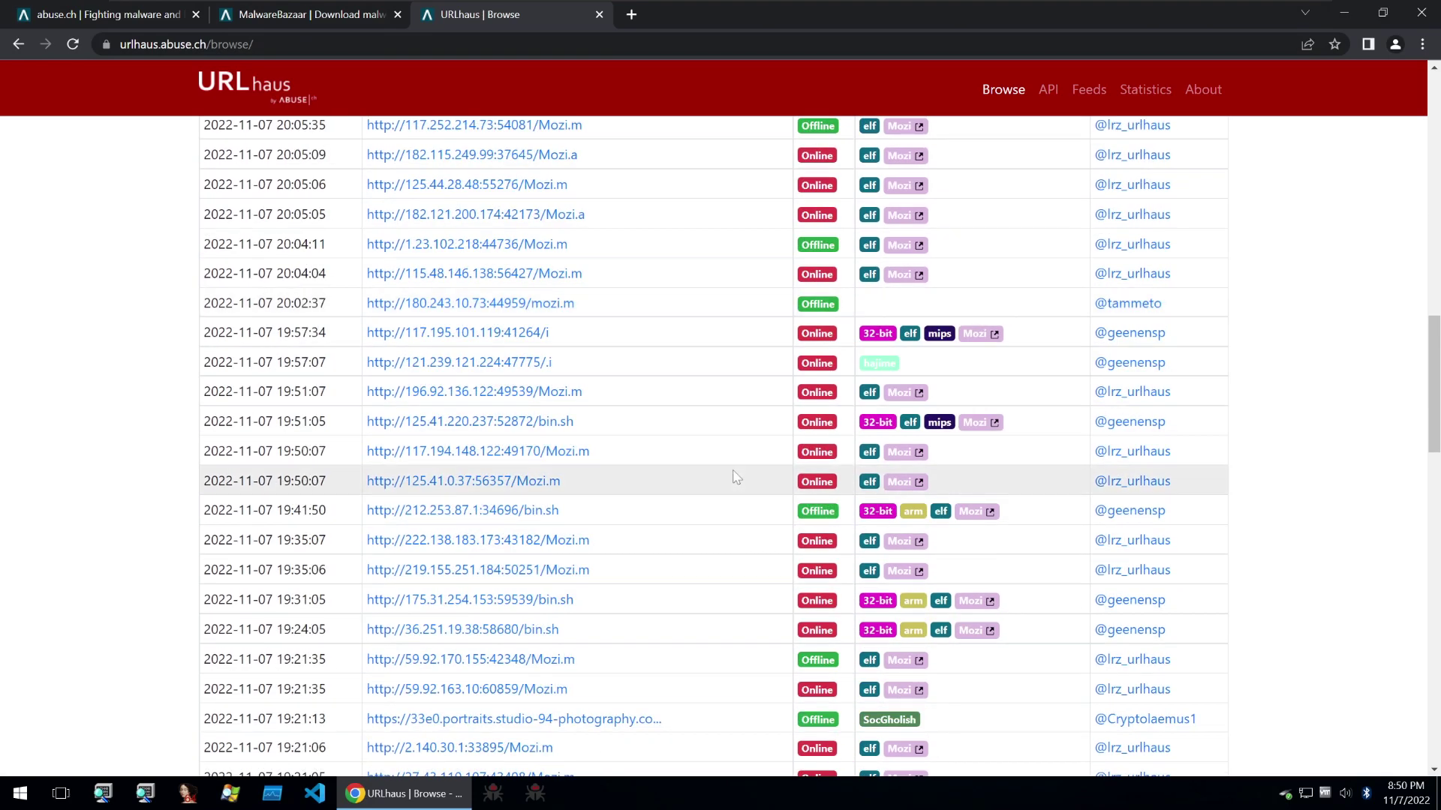
{"action": "scroll", "coordinate": [735, 478], "scroll_direction": "down", "scroll_amount": 4}
{"action": "scroll", "coordinate": [735, 478], "scroll_direction": "down", "scroll_amount": 3}
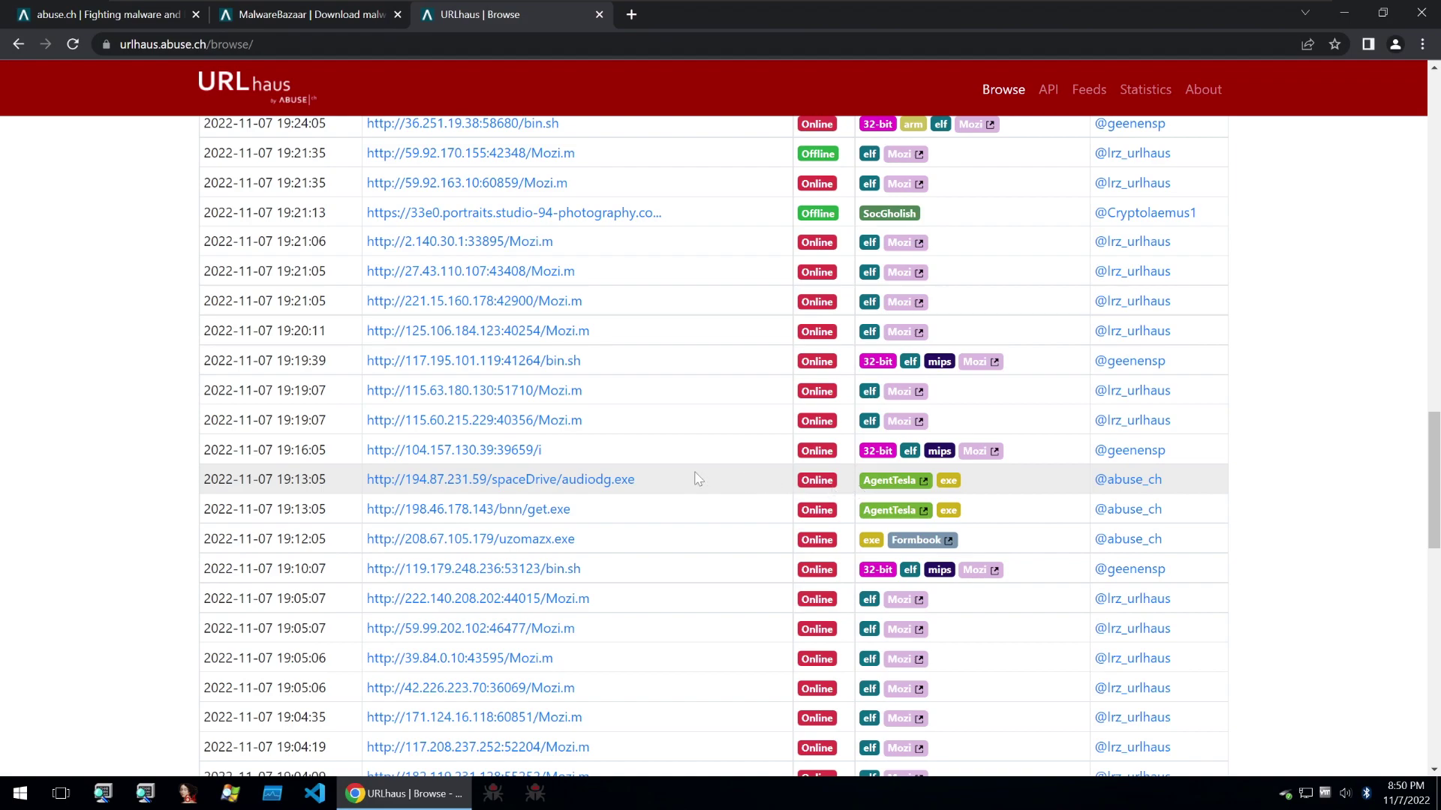
{"action": "triple_click", "coordinate": [669, 484]}
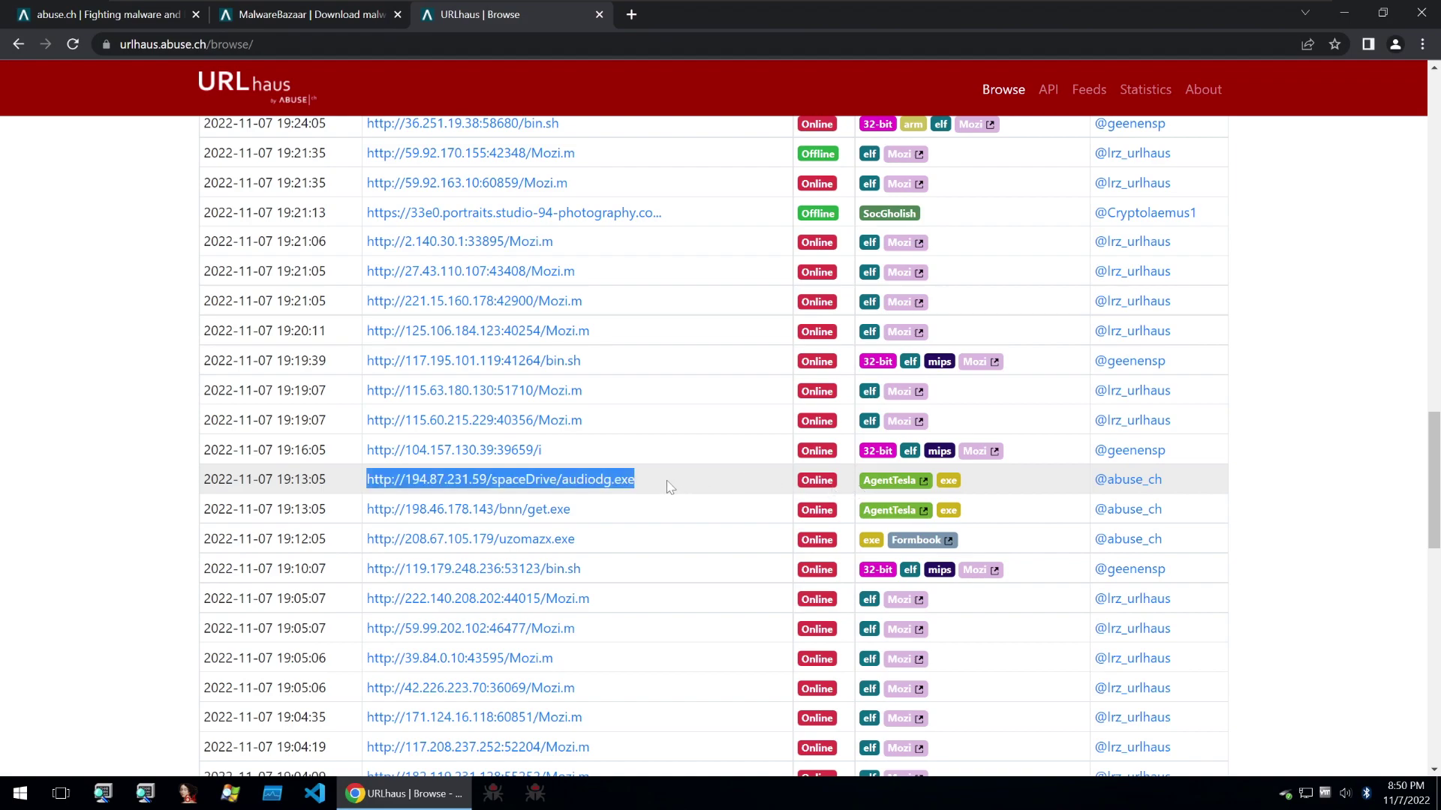
Copy the audiodg.exe URL and load it in a new tab.
{"action": "key", "text": "ctrl+c"}
{"action": "key", "text": "ctrl+t"}
{"action": "key", "text": "ctrl+v"}
{"action": "key", "text": "Return"}
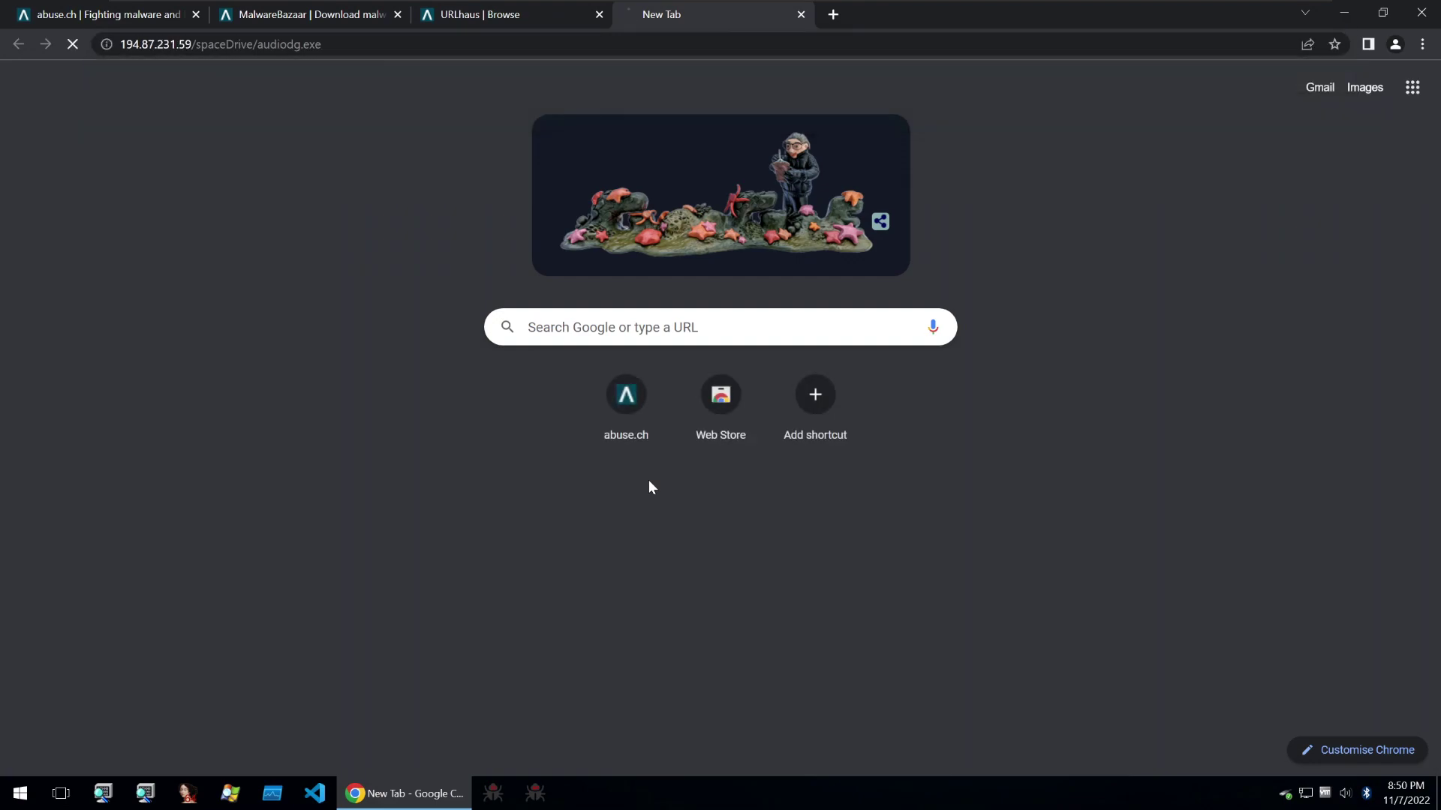
Keep the flagged audiodg.exe download anyway and show it in its folder.
{"action": "key", "text": "ctrl+j"}
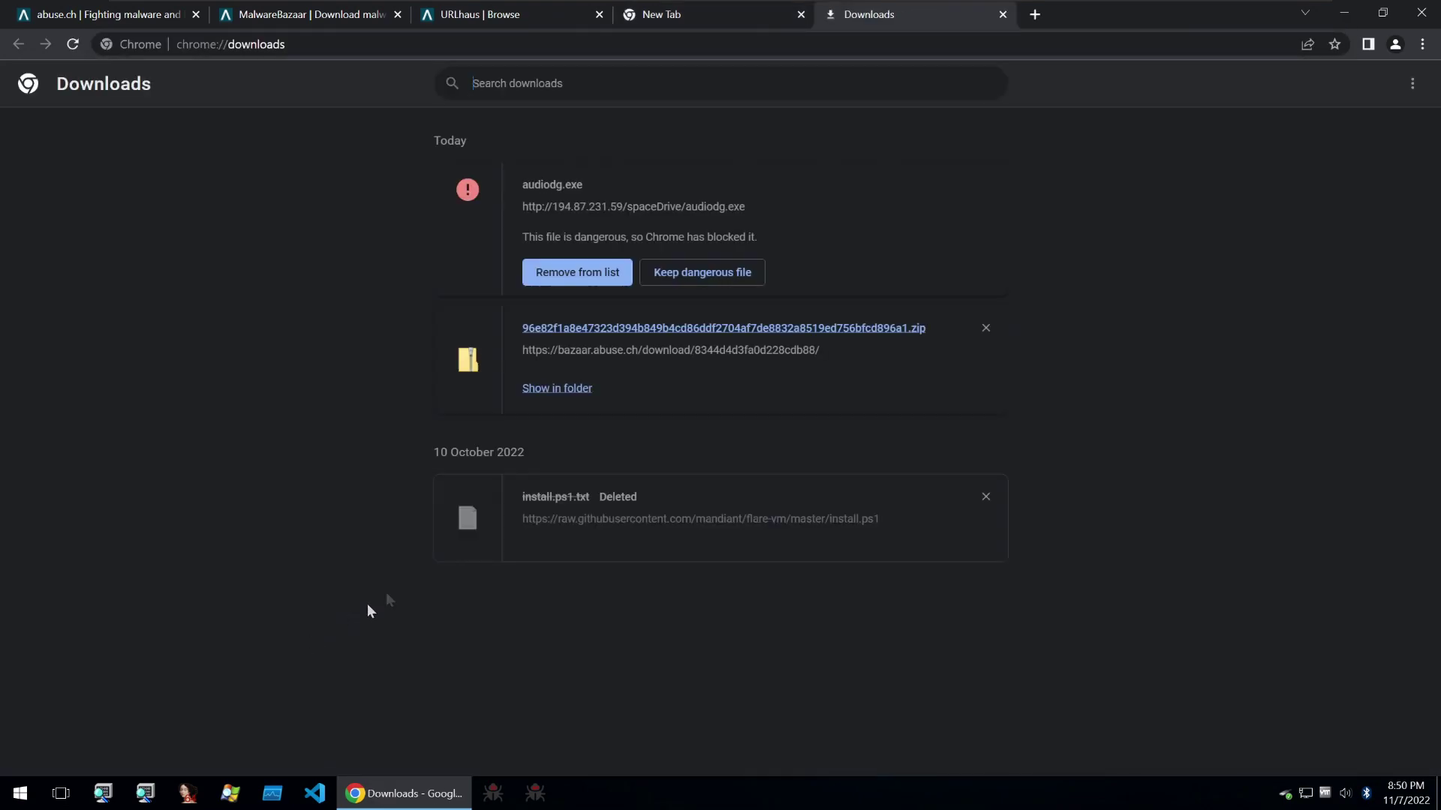
{"action": "left_click", "coordinate": [702, 272]}
{"action": "left_click", "coordinate": [786, 168]}
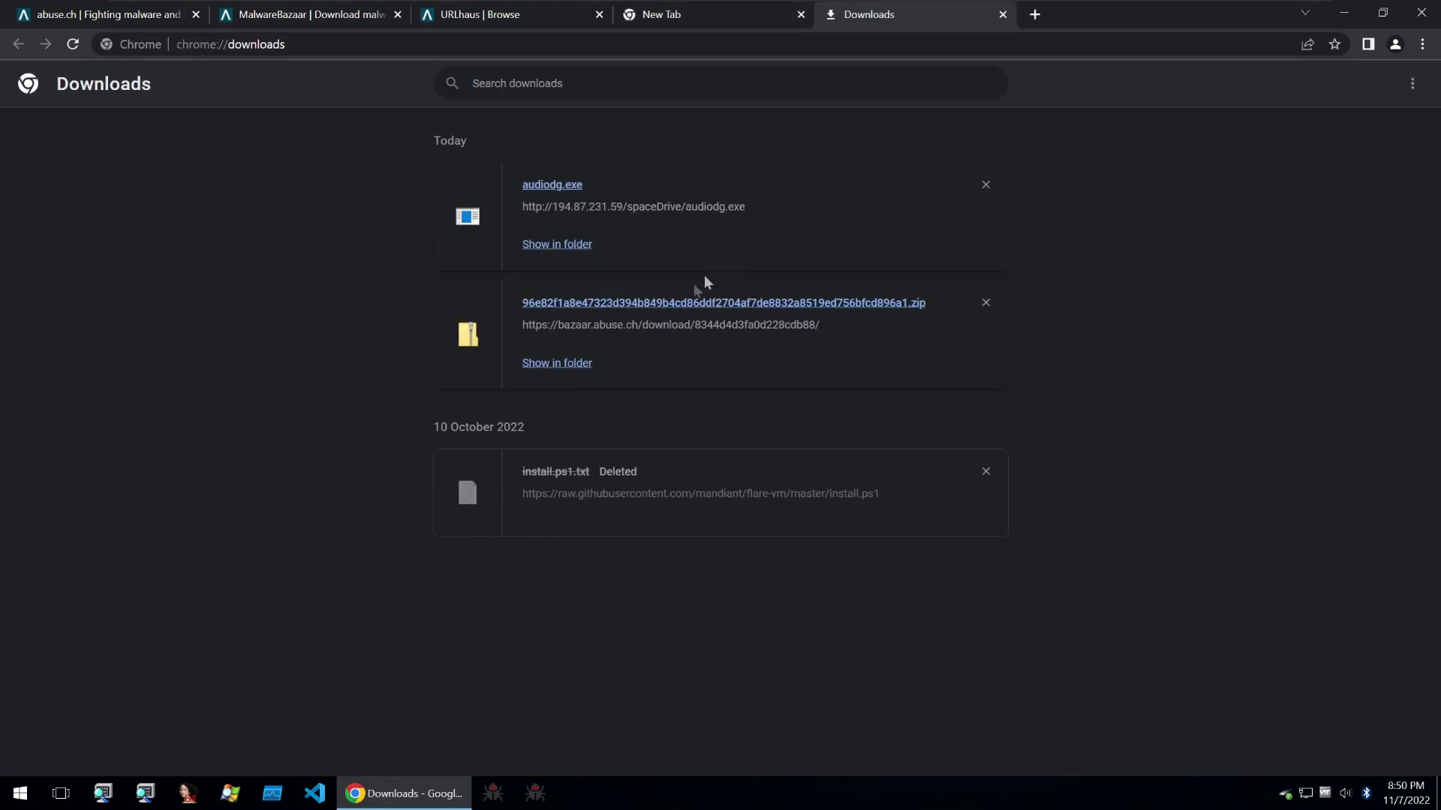
{"action": "left_click", "coordinate": [559, 244]}
{"action": "mouse_move", "coordinate": [502, 279]}
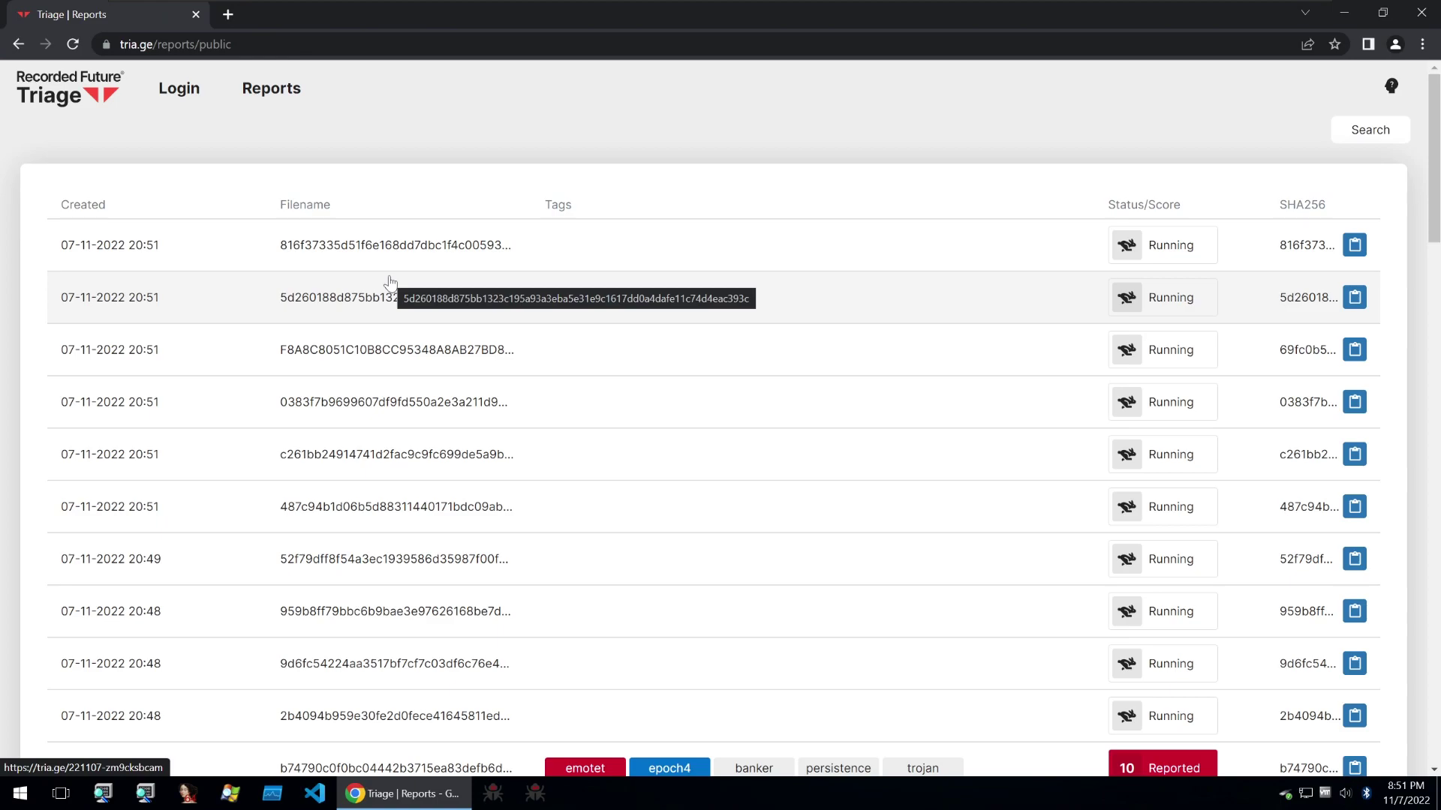
Scroll Triage's public reports, go to the next page and open the wevtutil.exe report.
{"action": "scroll", "coordinate": [486, 271], "scroll_direction": "down", "scroll_amount": 2}
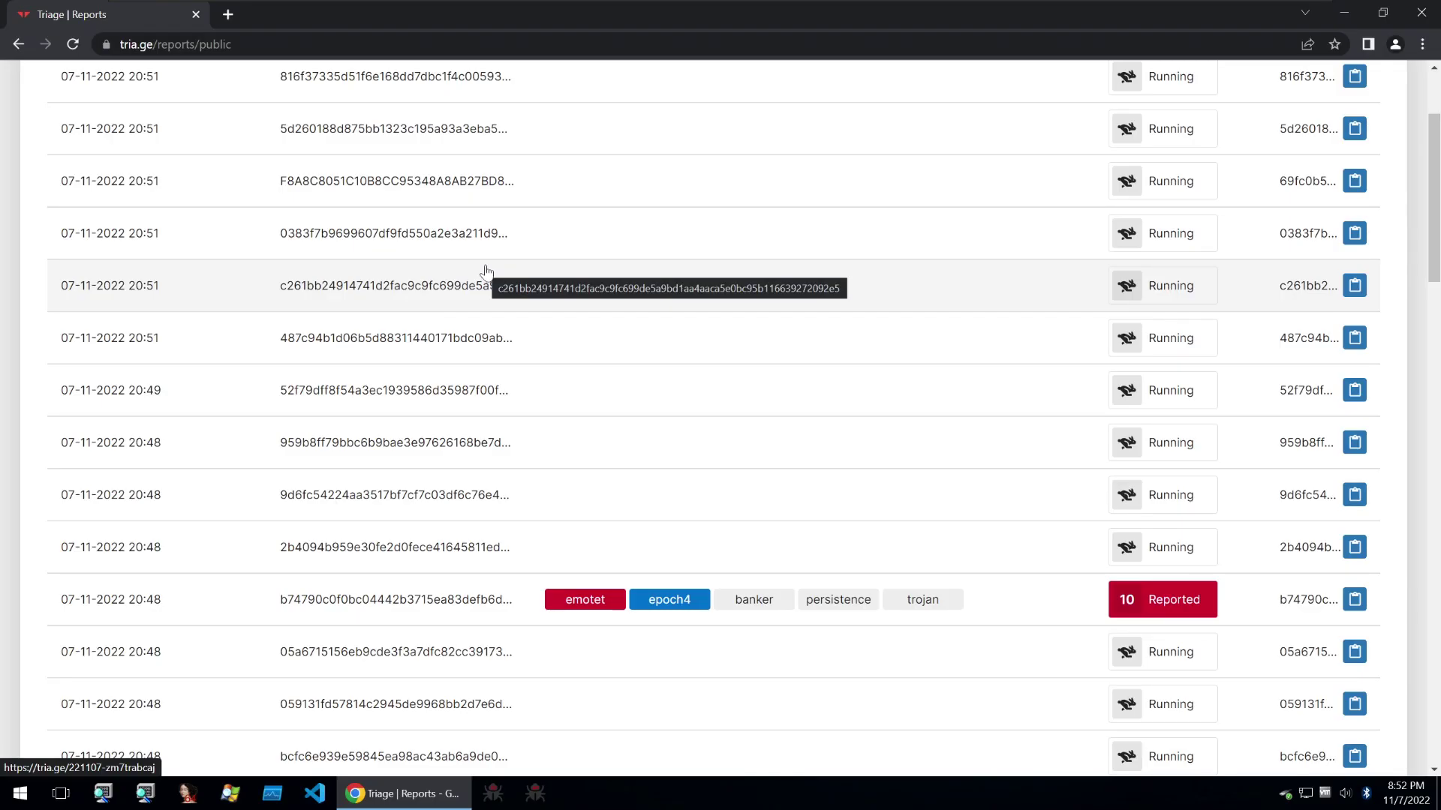
{"action": "scroll", "coordinate": [486, 271], "scroll_direction": "down", "scroll_amount": 4}
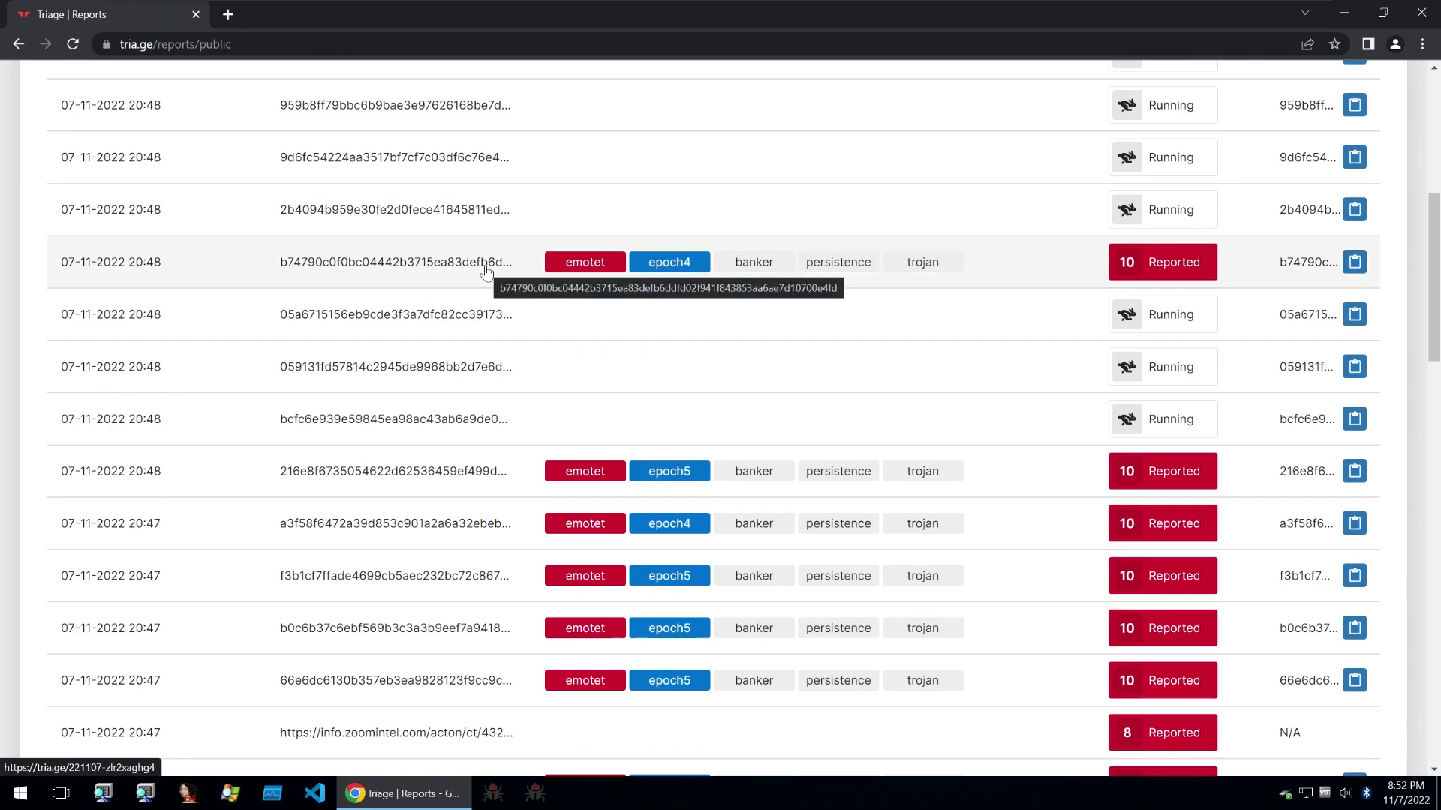
{"action": "scroll", "coordinate": [486, 271], "scroll_direction": "down", "scroll_amount": 6}
{"action": "scroll", "coordinate": [487, 275], "scroll_direction": "down", "scroll_amount": 5}
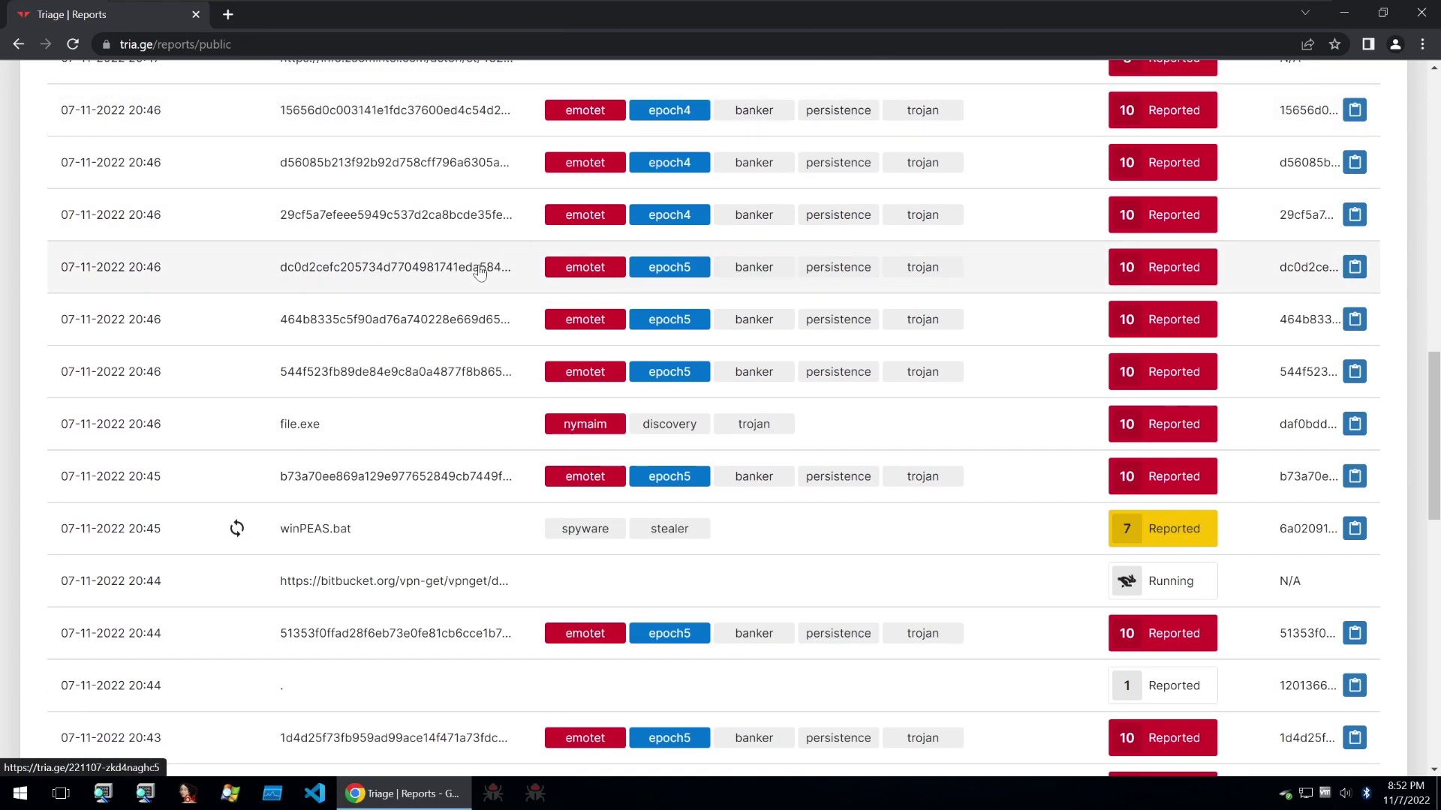
{"action": "scroll", "coordinate": [473, 271], "scroll_direction": "down", "scroll_amount": 4}
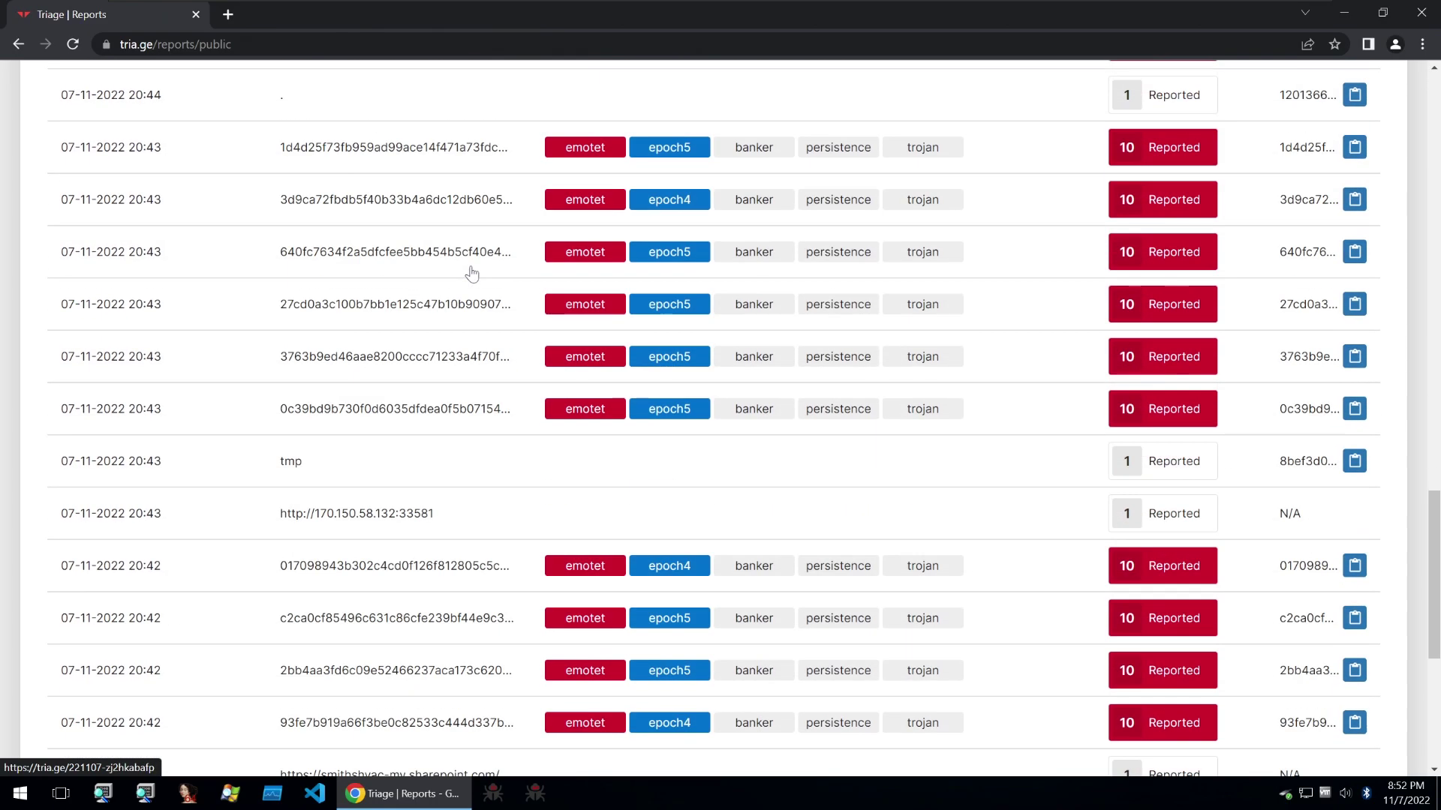
{"action": "scroll", "coordinate": [364, 293], "scroll_direction": "down", "scroll_amount": 2}
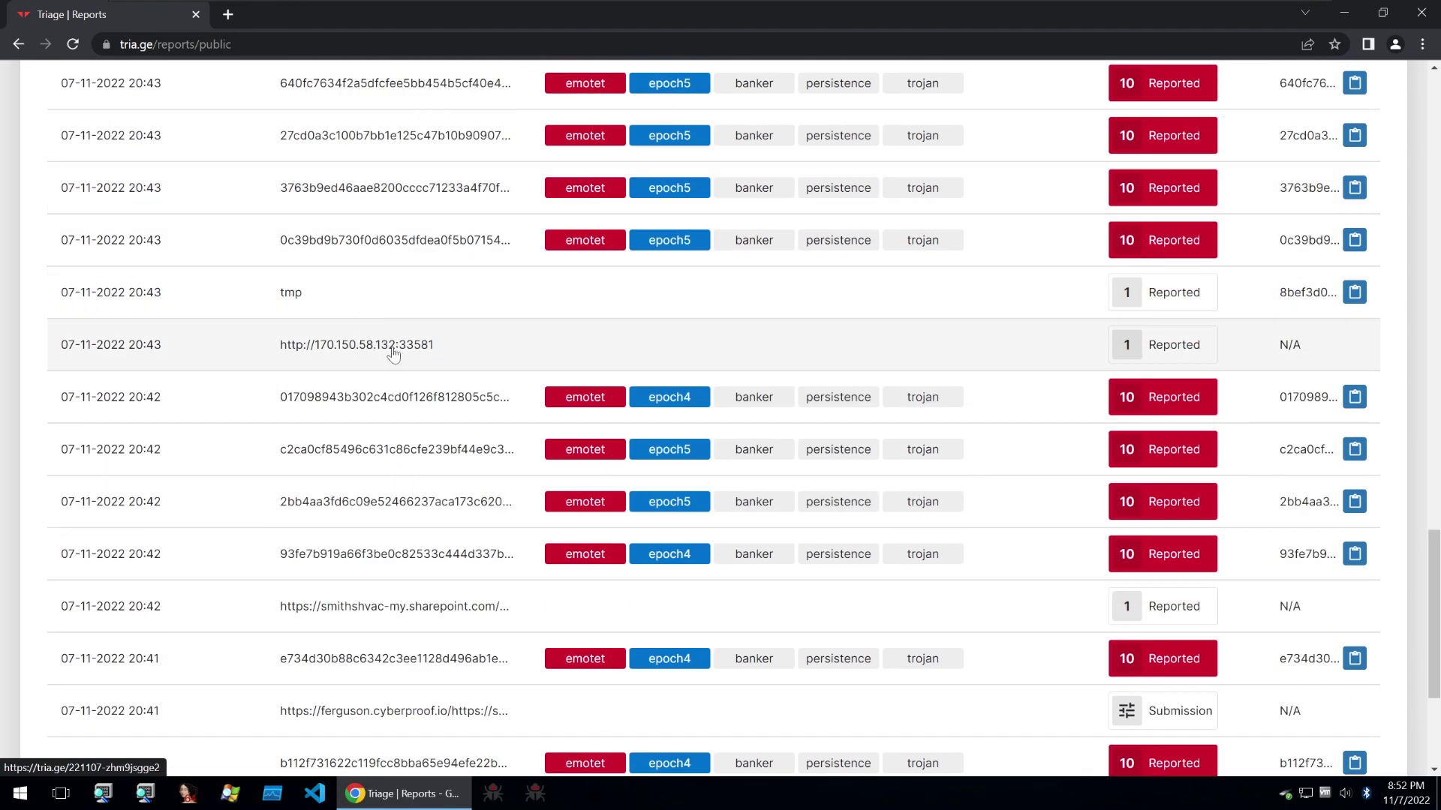
{"action": "scroll", "coordinate": [398, 356], "scroll_direction": "down", "scroll_amount": 3}
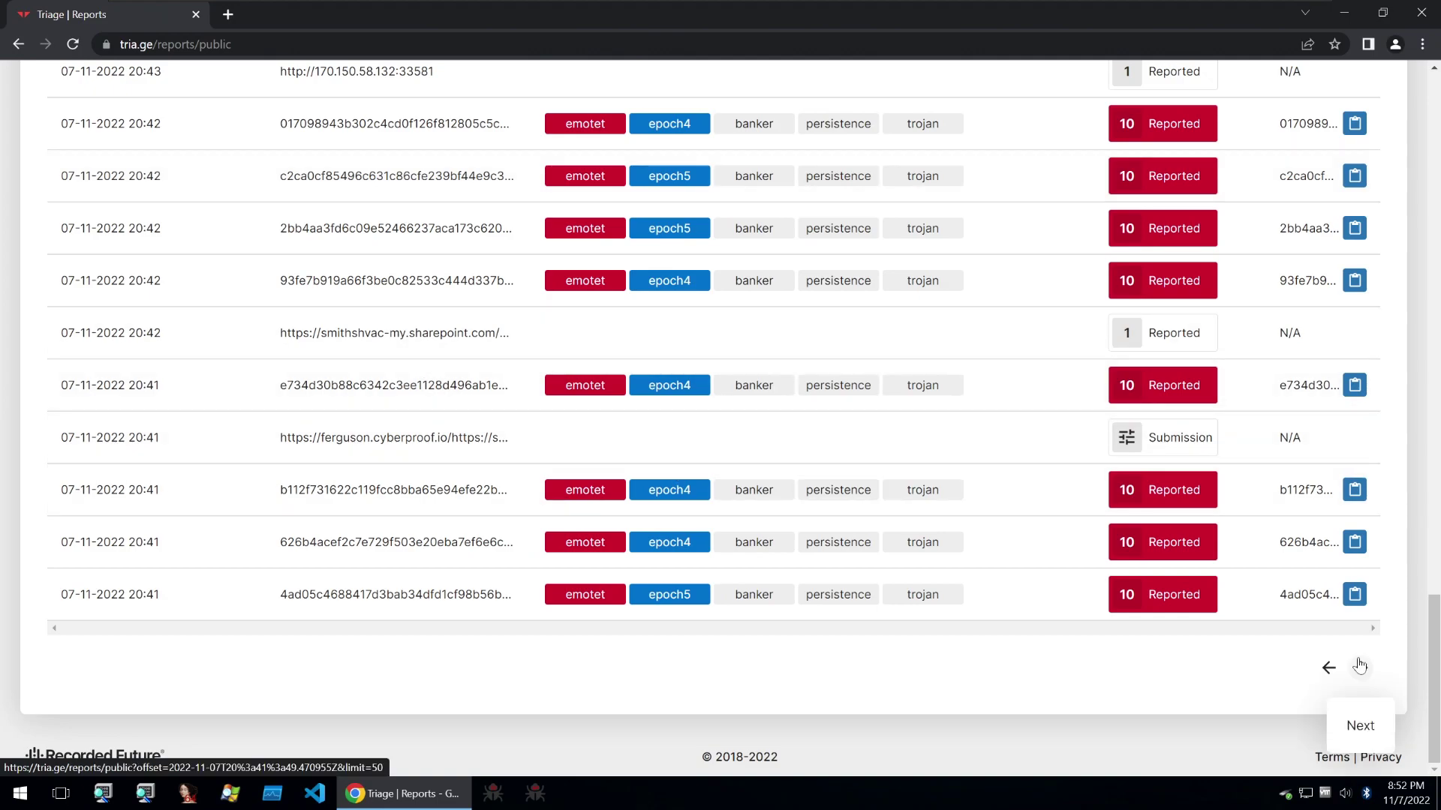
{"action": "left_click", "coordinate": [1360, 668]}
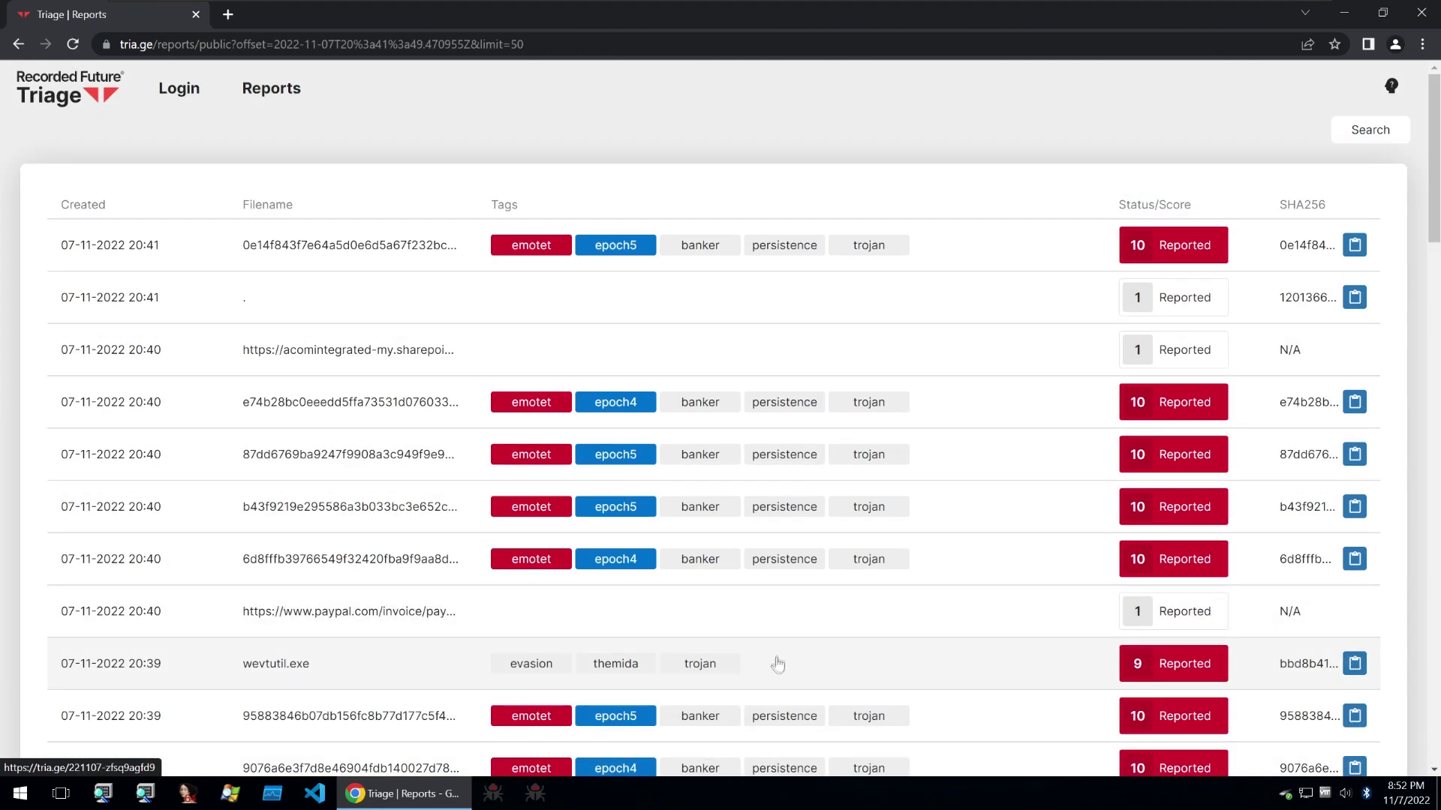
{"action": "scroll", "coordinate": [863, 630], "scroll_direction": "down", "scroll_amount": 2}
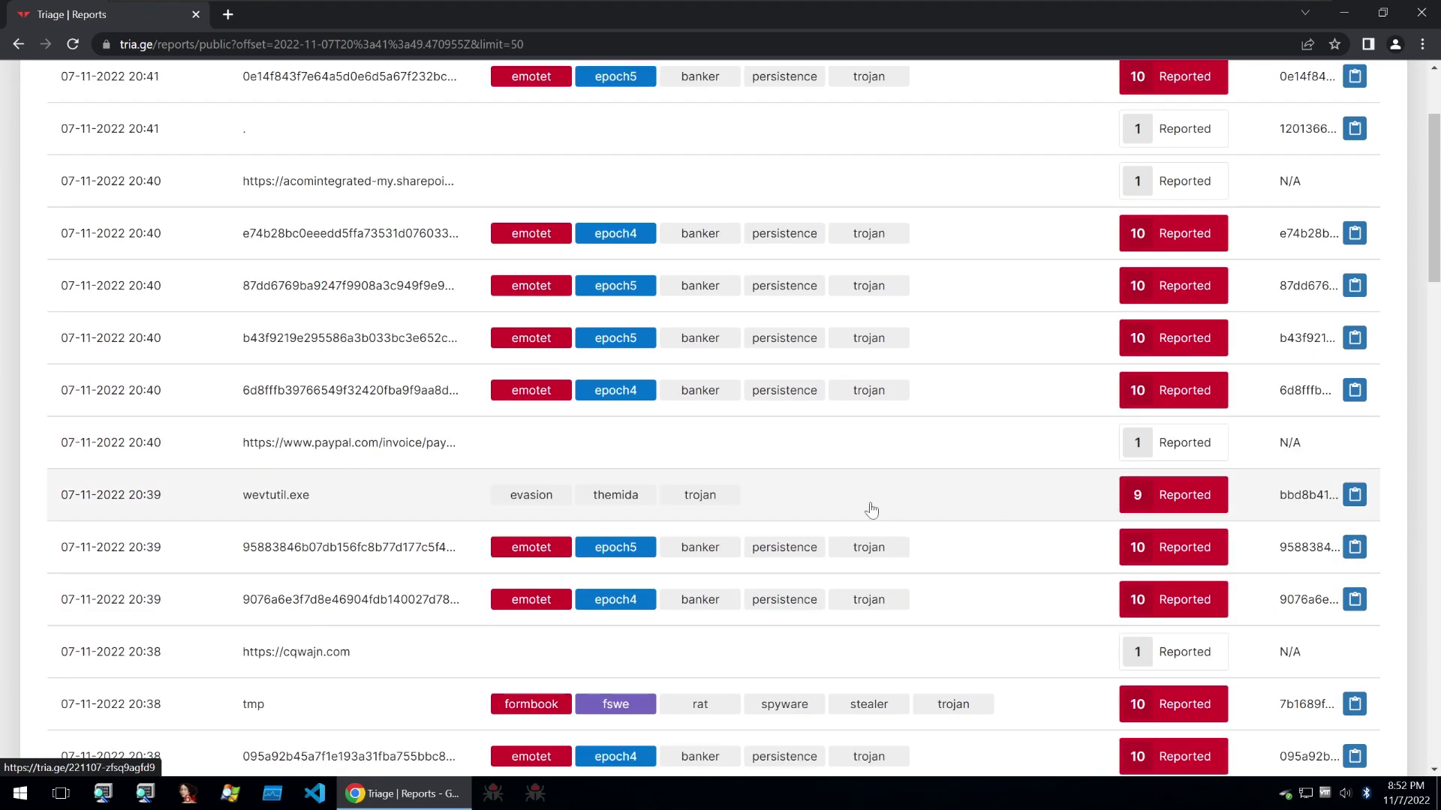
{"action": "left_click", "coordinate": [864, 510]}
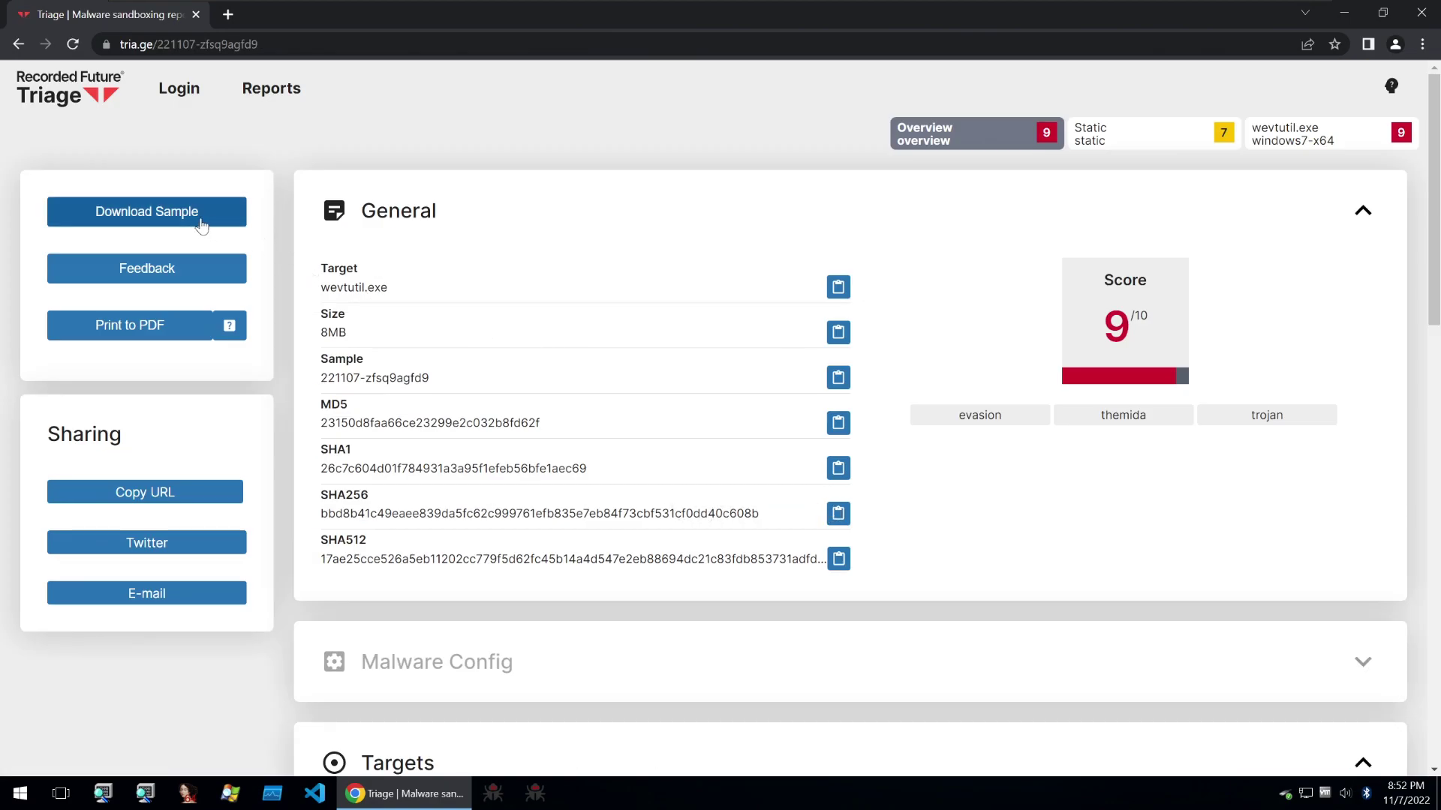
Open the wevtutil.exe windows7-x64 task and scroll through its signatures, processes and network findings.
{"action": "left_click", "coordinate": [1362, 145]}
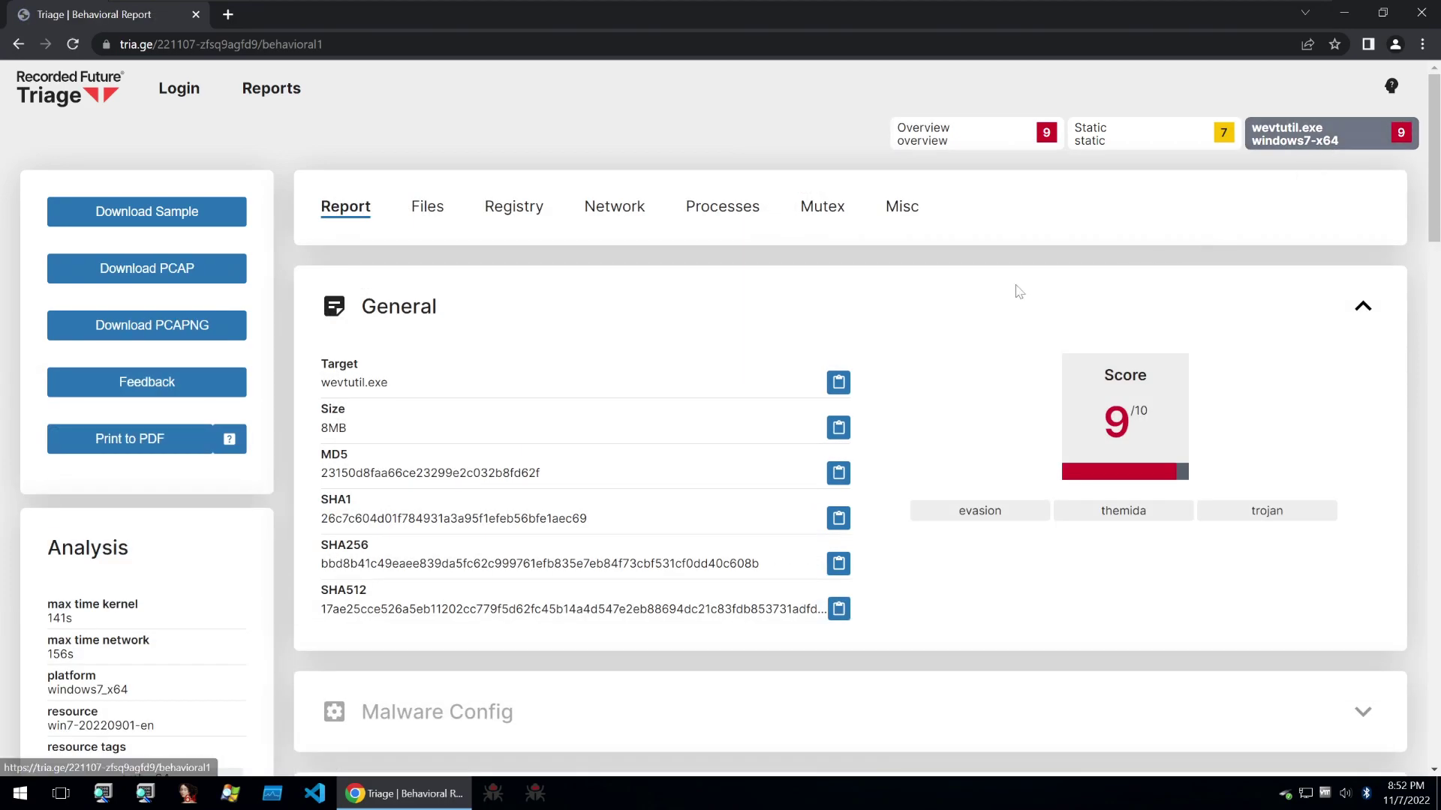
{"action": "scroll", "coordinate": [1014, 292], "scroll_direction": "down", "scroll_amount": 10}
{"action": "scroll", "coordinate": [1015, 292], "scroll_direction": "down", "scroll_amount": 9}
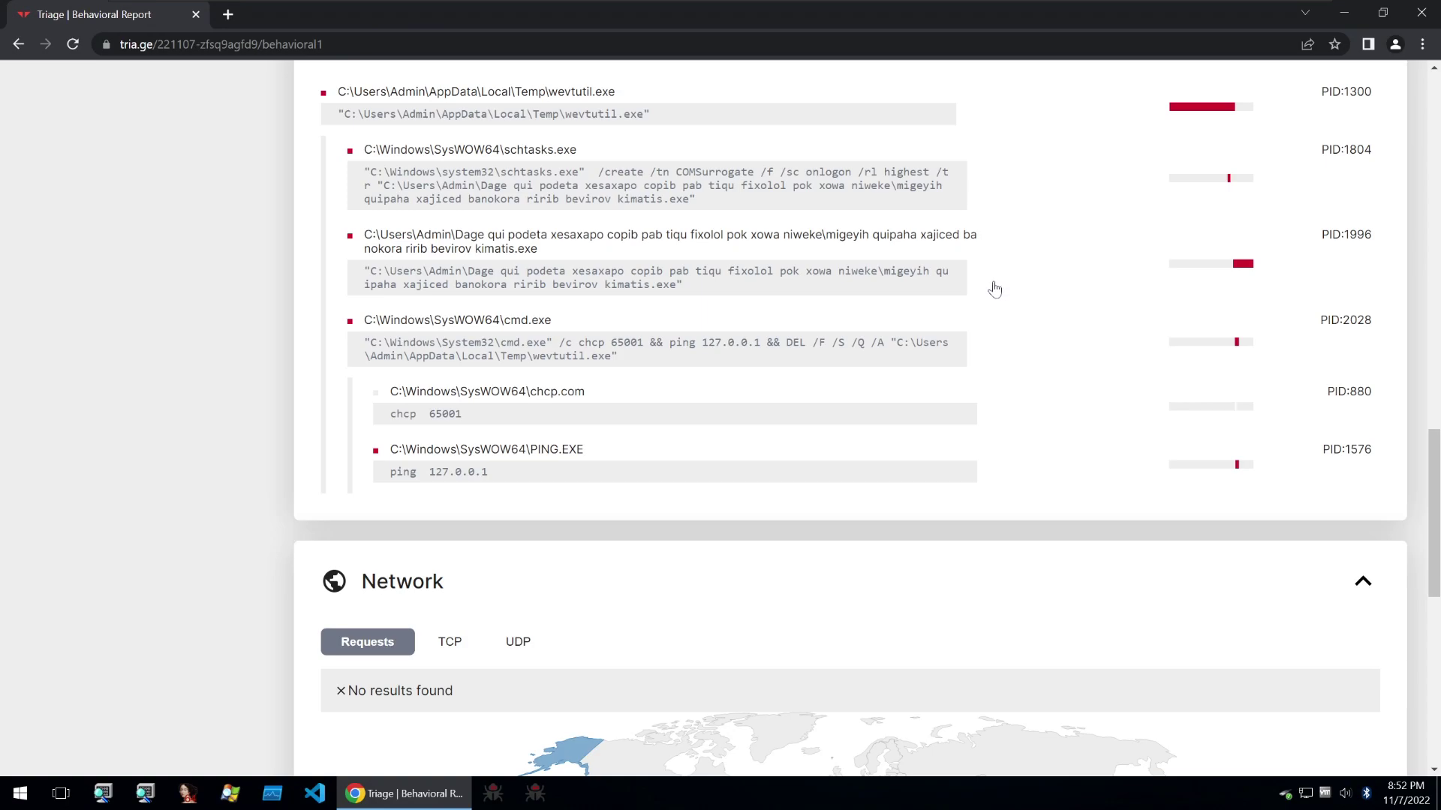
{"action": "scroll", "coordinate": [630, 139], "scroll_direction": "up", "scroll_amount": 14}
{"action": "scroll", "coordinate": [613, 142], "scroll_direction": "up", "scroll_amount": 7}
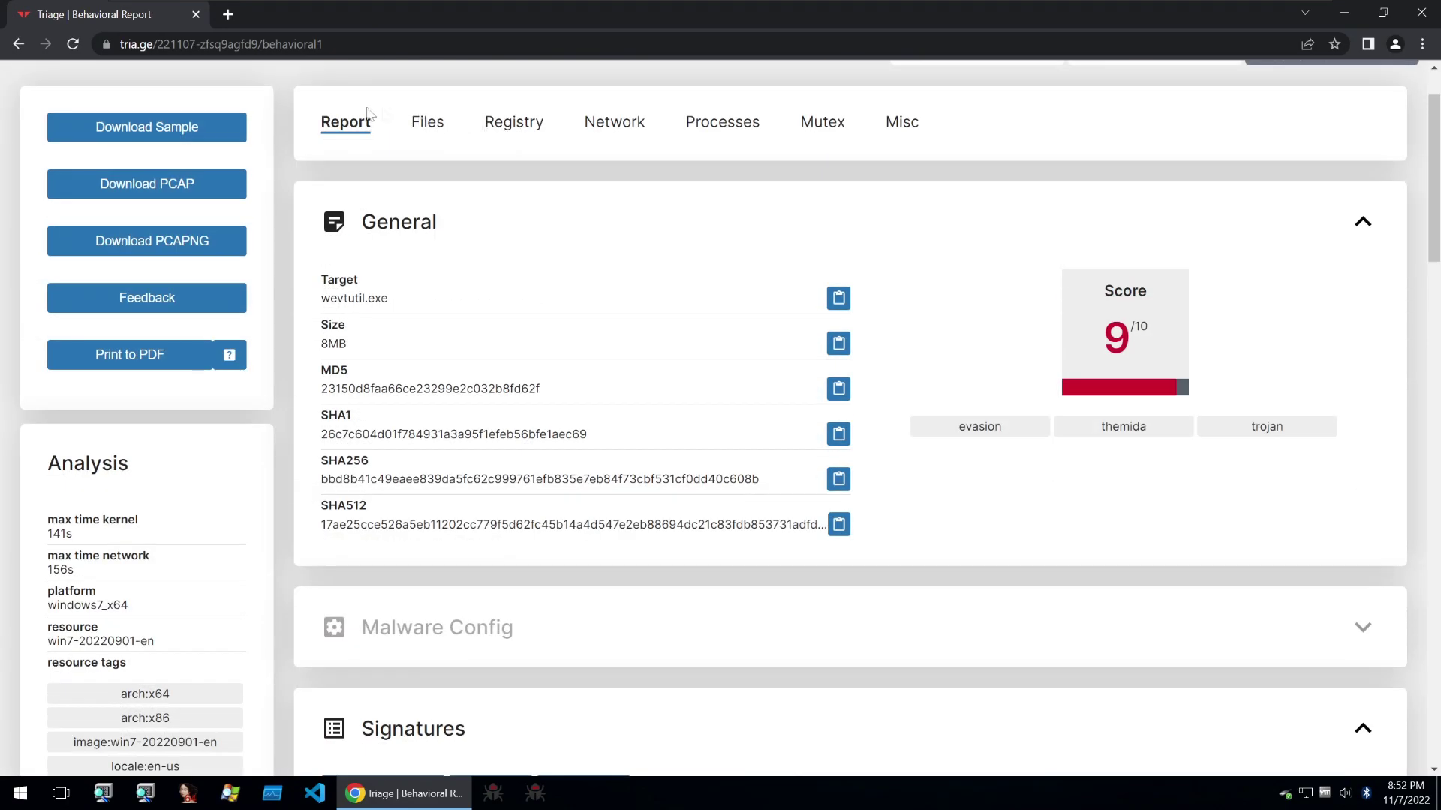
Go back to Reports, open Triage's search page and scroll its Families and Examples sections.
{"action": "left_click", "coordinate": [273, 87]}
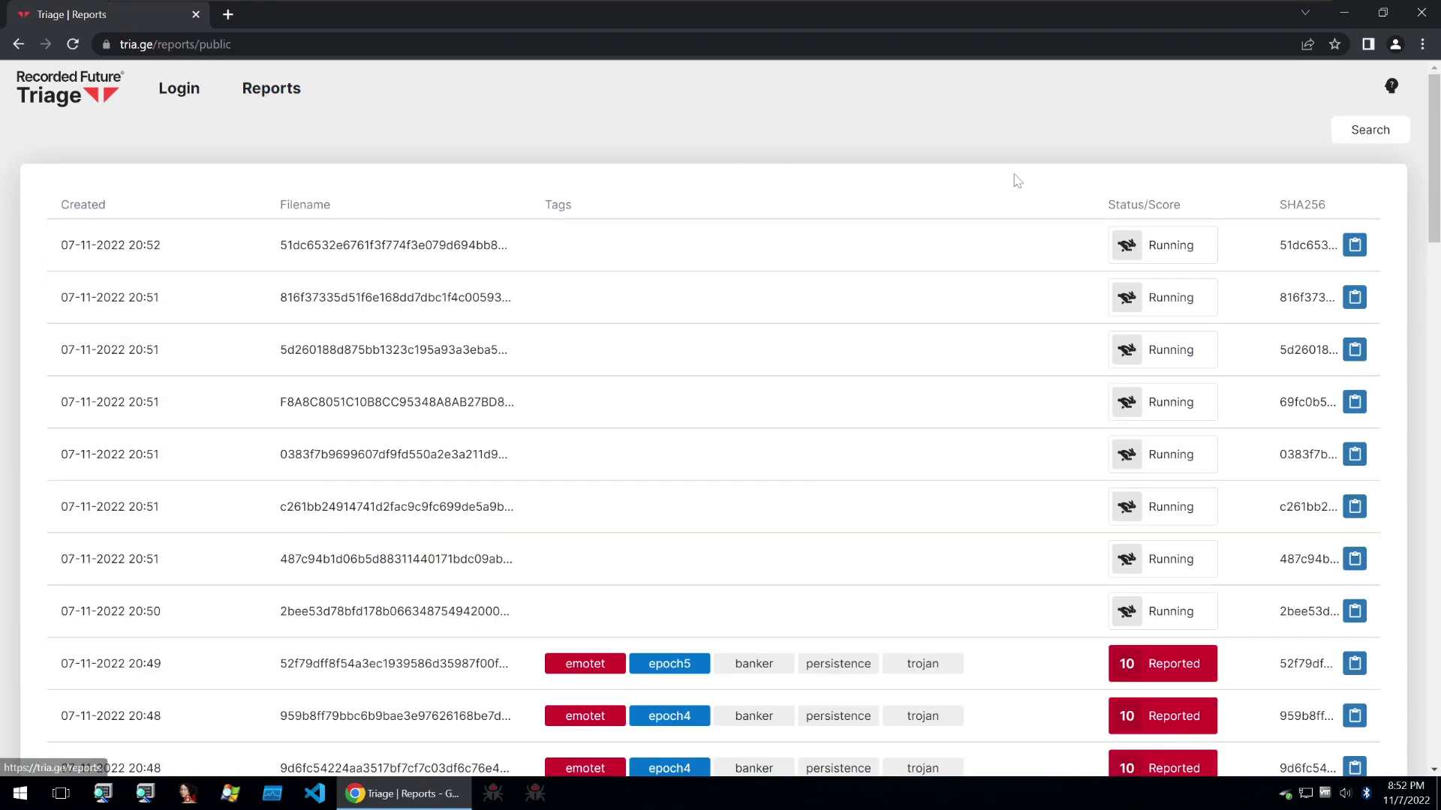
{"action": "left_click", "coordinate": [1358, 142]}
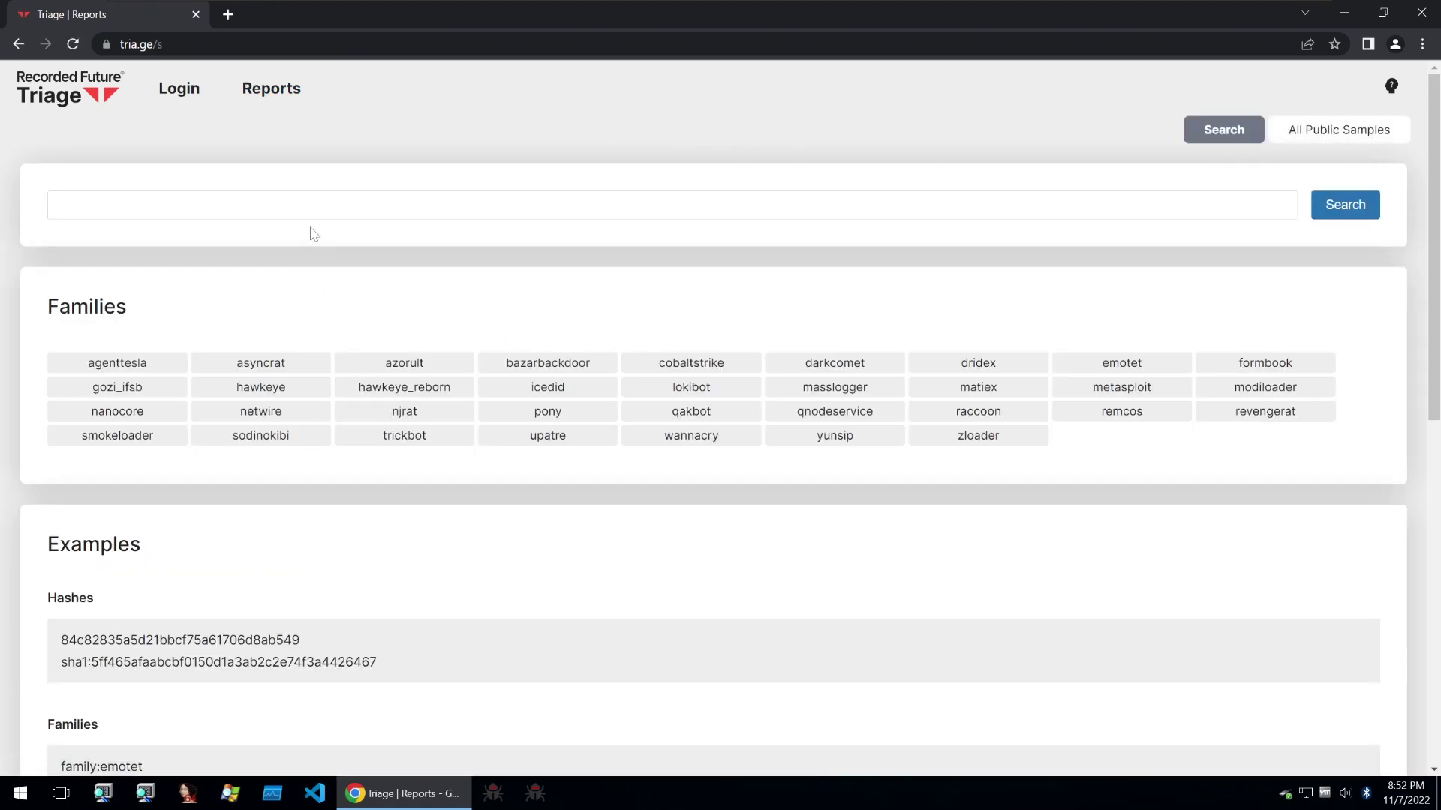
{"action": "scroll", "coordinate": [330, 364], "scroll_direction": "down", "scroll_amount": 8}
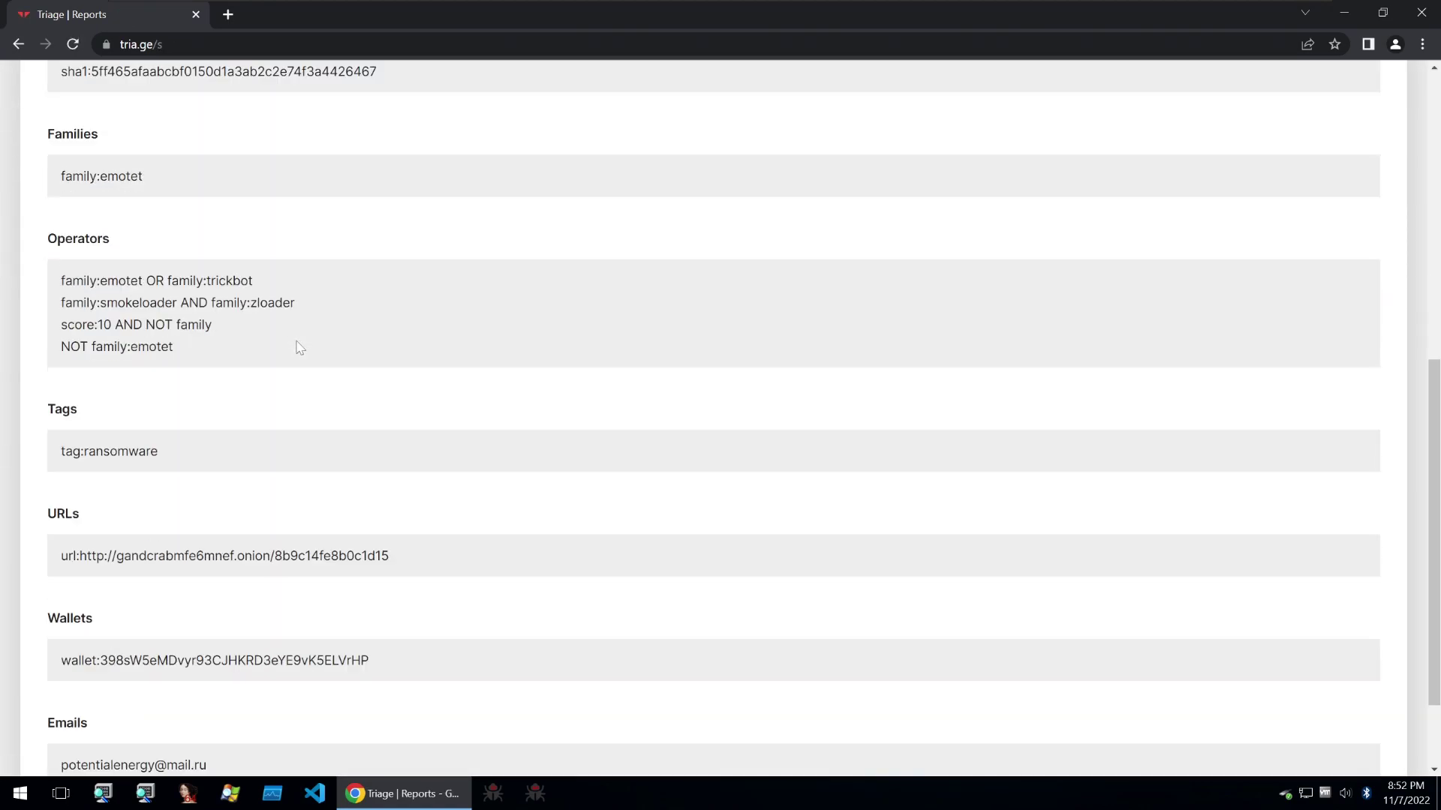
{"action": "scroll", "coordinate": [297, 348], "scroll_direction": "down", "scroll_amount": 2}
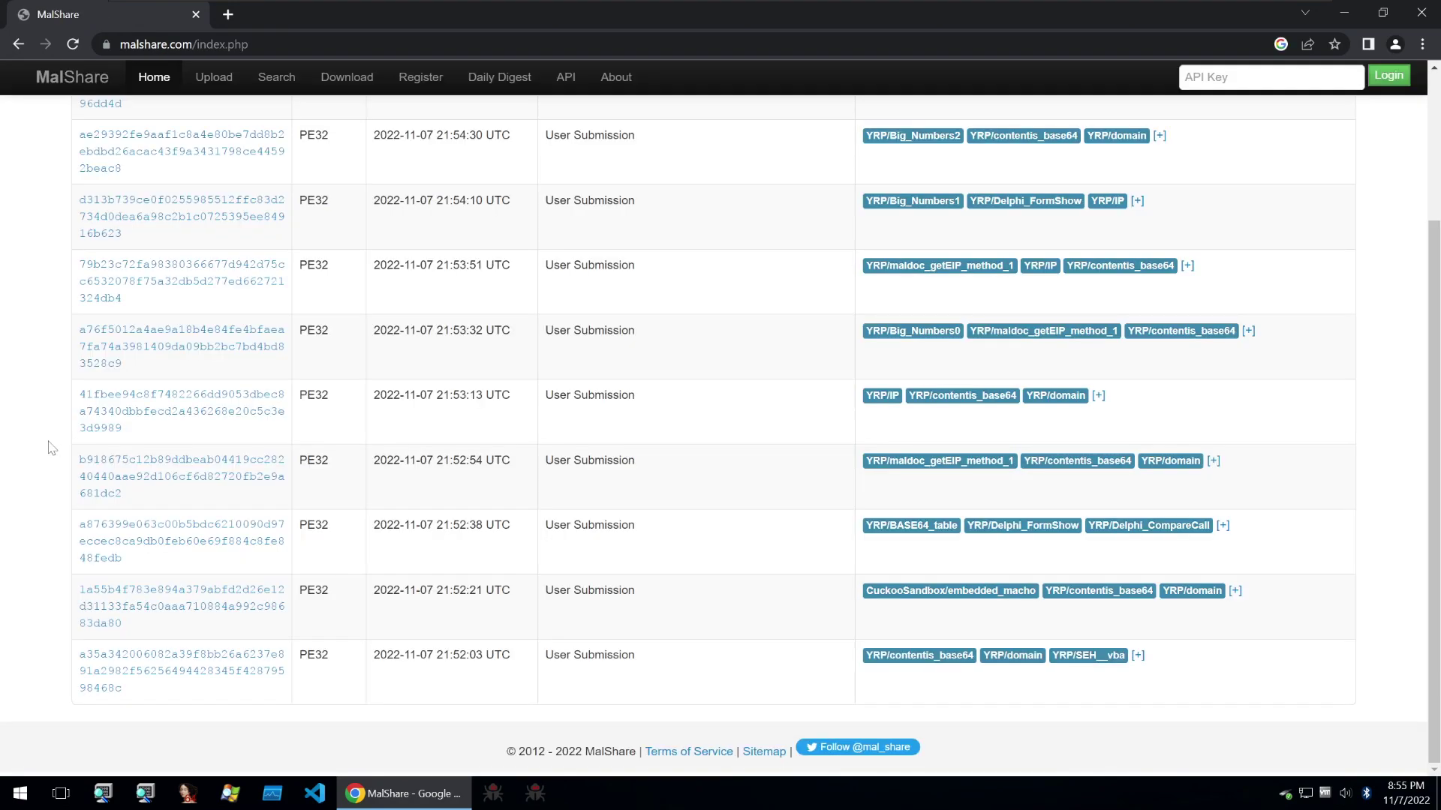
Scroll MalShare's recently added samples, then go through Search to the Upload page.
{"action": "scroll", "coordinate": [51, 448], "scroll_direction": "up", "scroll_amount": 2}
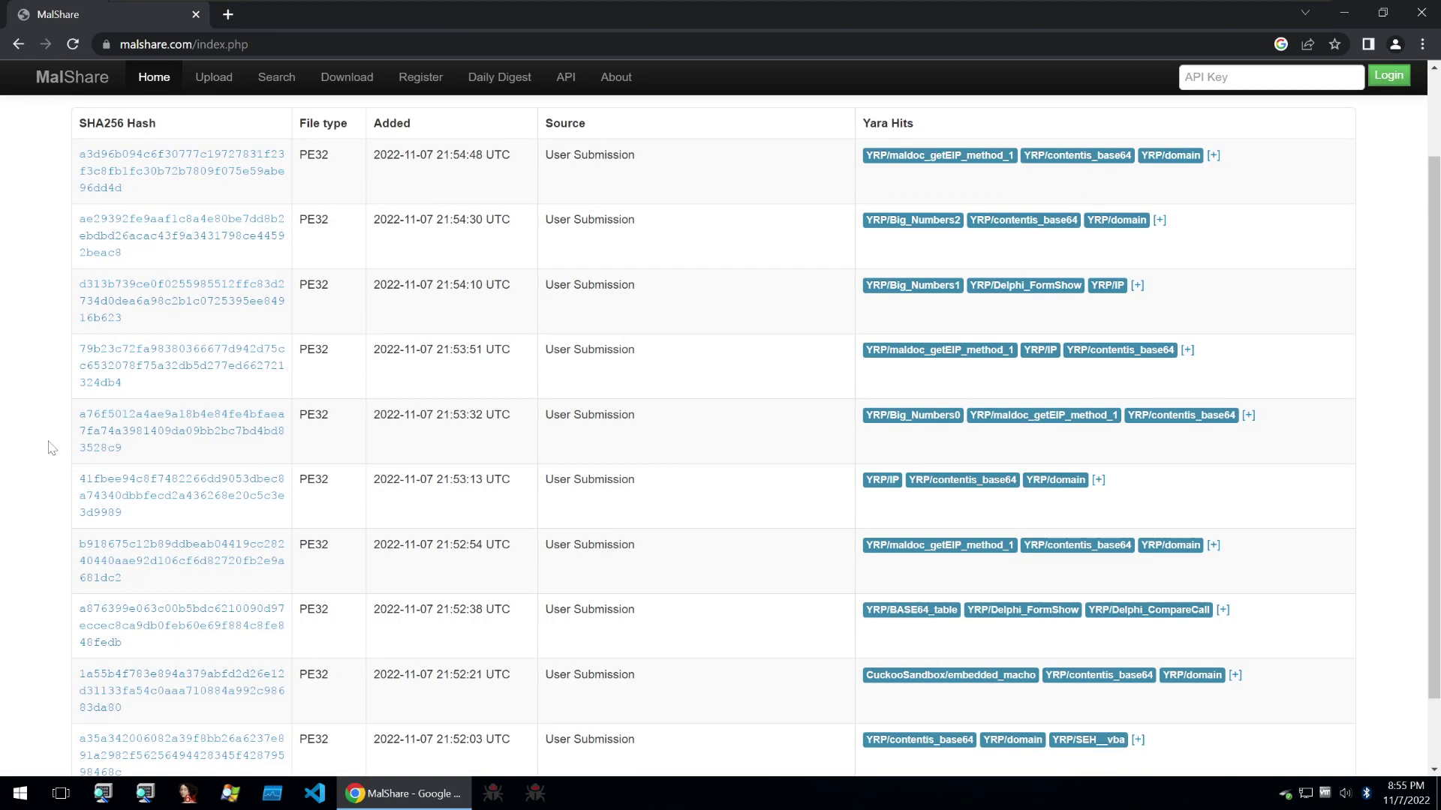
{"action": "scroll", "coordinate": [51, 448], "scroll_direction": "up", "scroll_amount": 1}
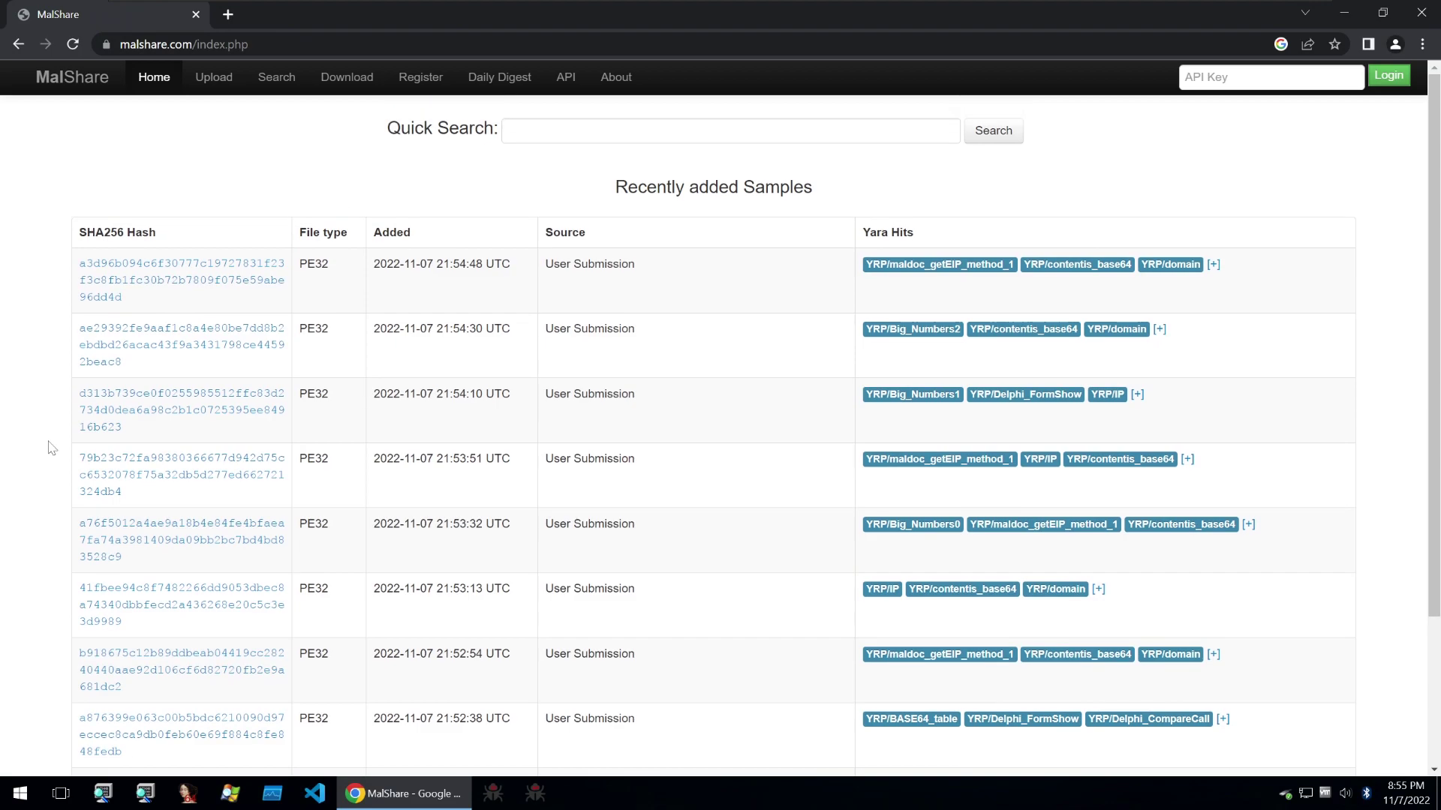
{"action": "scroll", "coordinate": [51, 448], "scroll_direction": "down", "scroll_amount": 1}
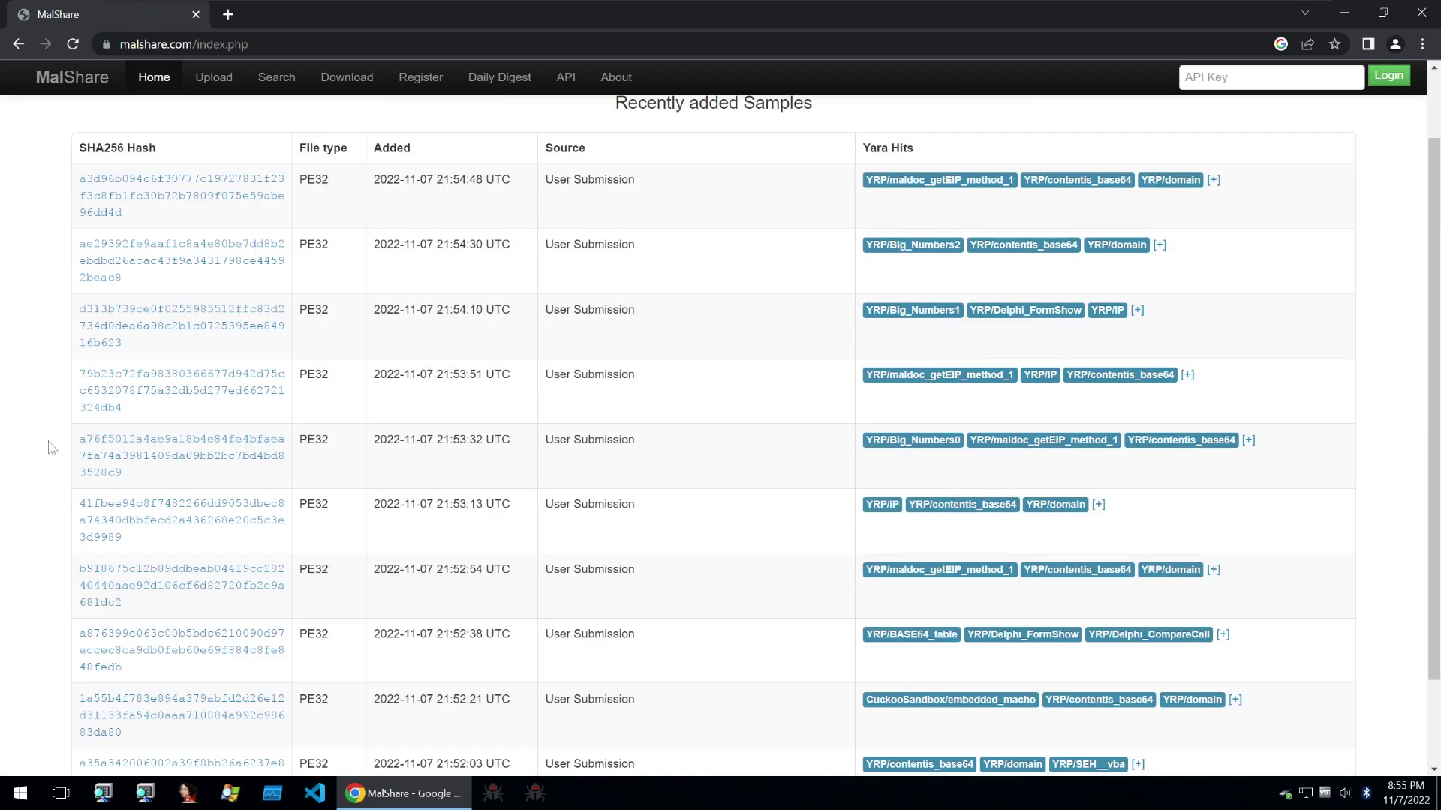
{"action": "scroll", "coordinate": [51, 448], "scroll_direction": "down", "scroll_amount": 1}
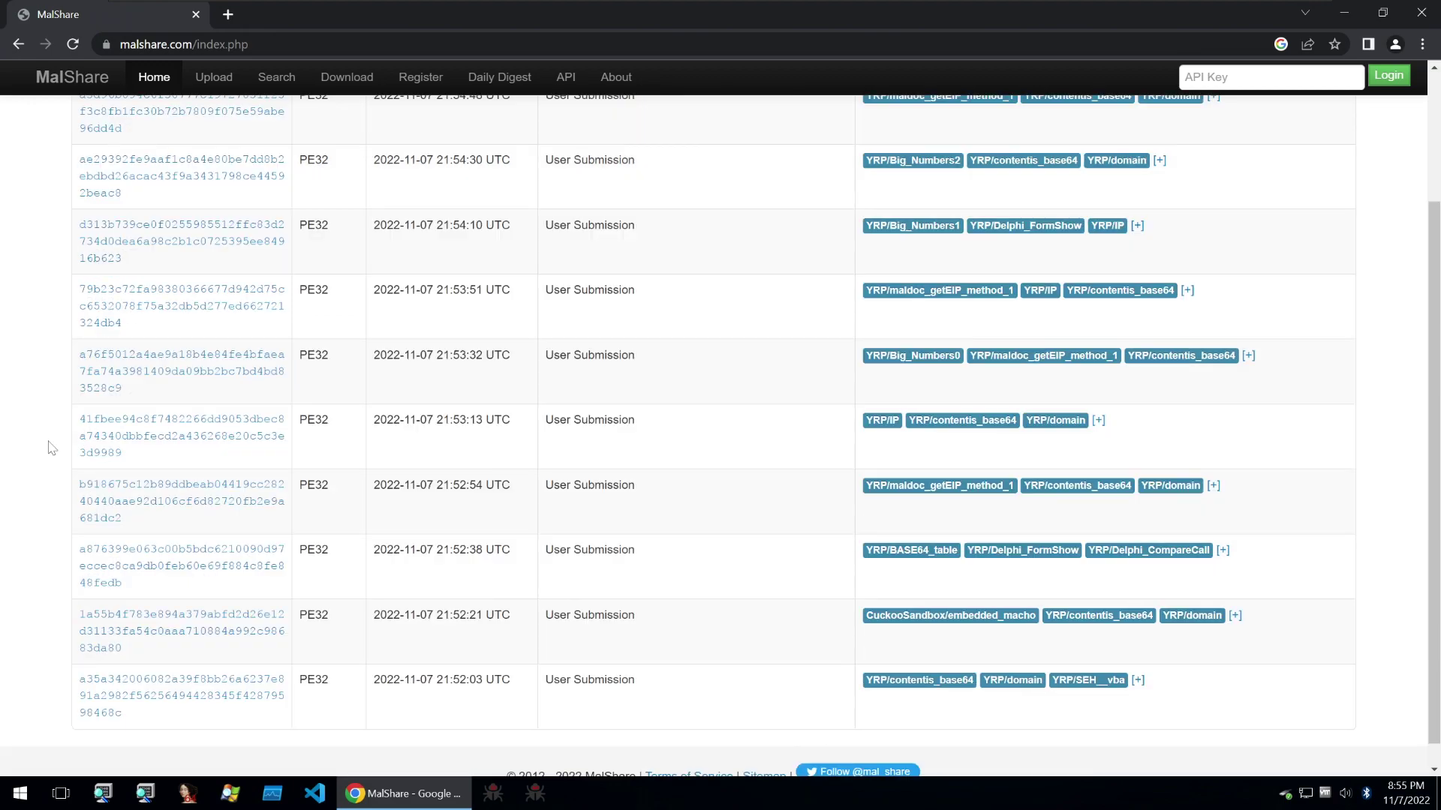
{"action": "scroll", "coordinate": [51, 448], "scroll_direction": "down", "scroll_amount": 1}
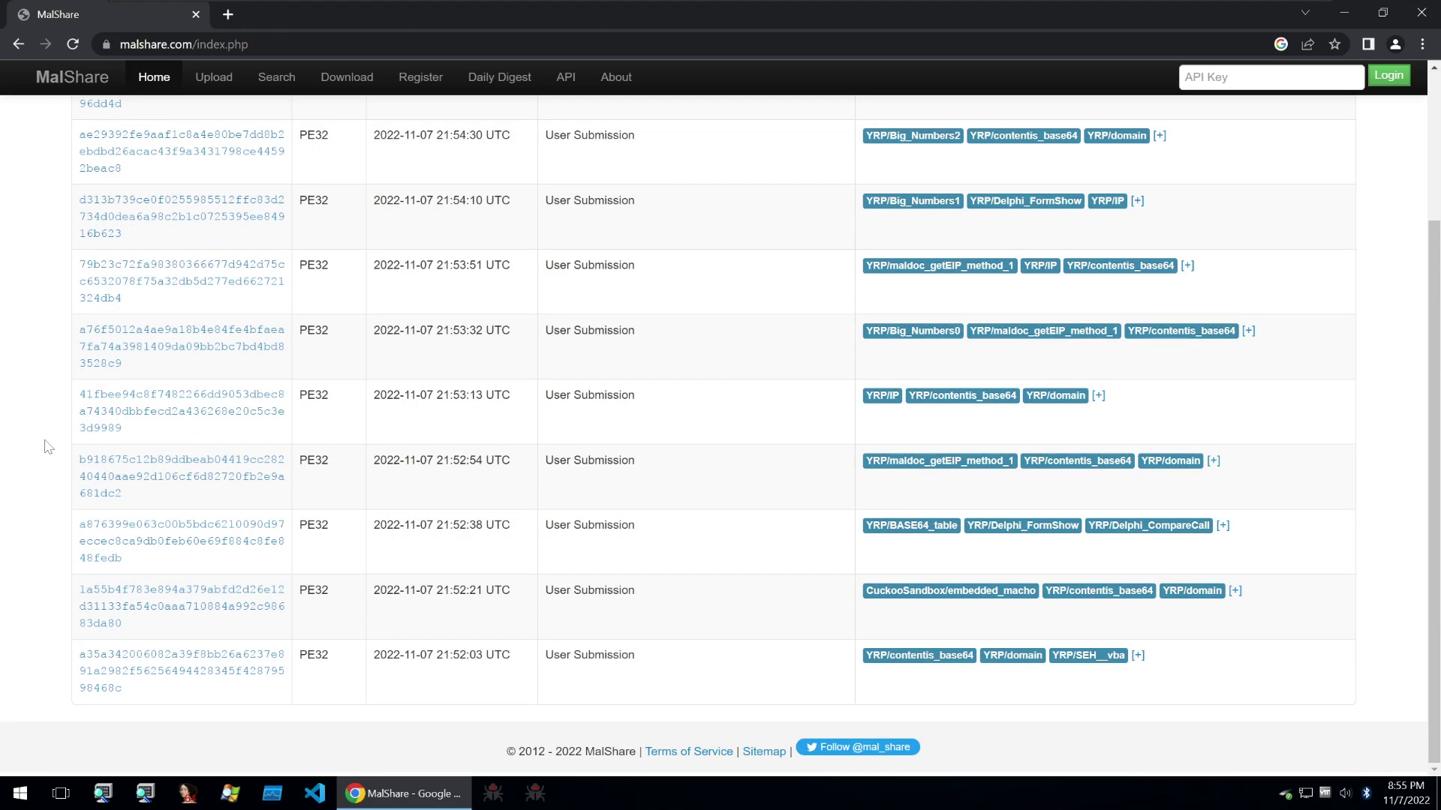
{"action": "scroll", "coordinate": [48, 450], "scroll_direction": "up", "scroll_amount": 3}
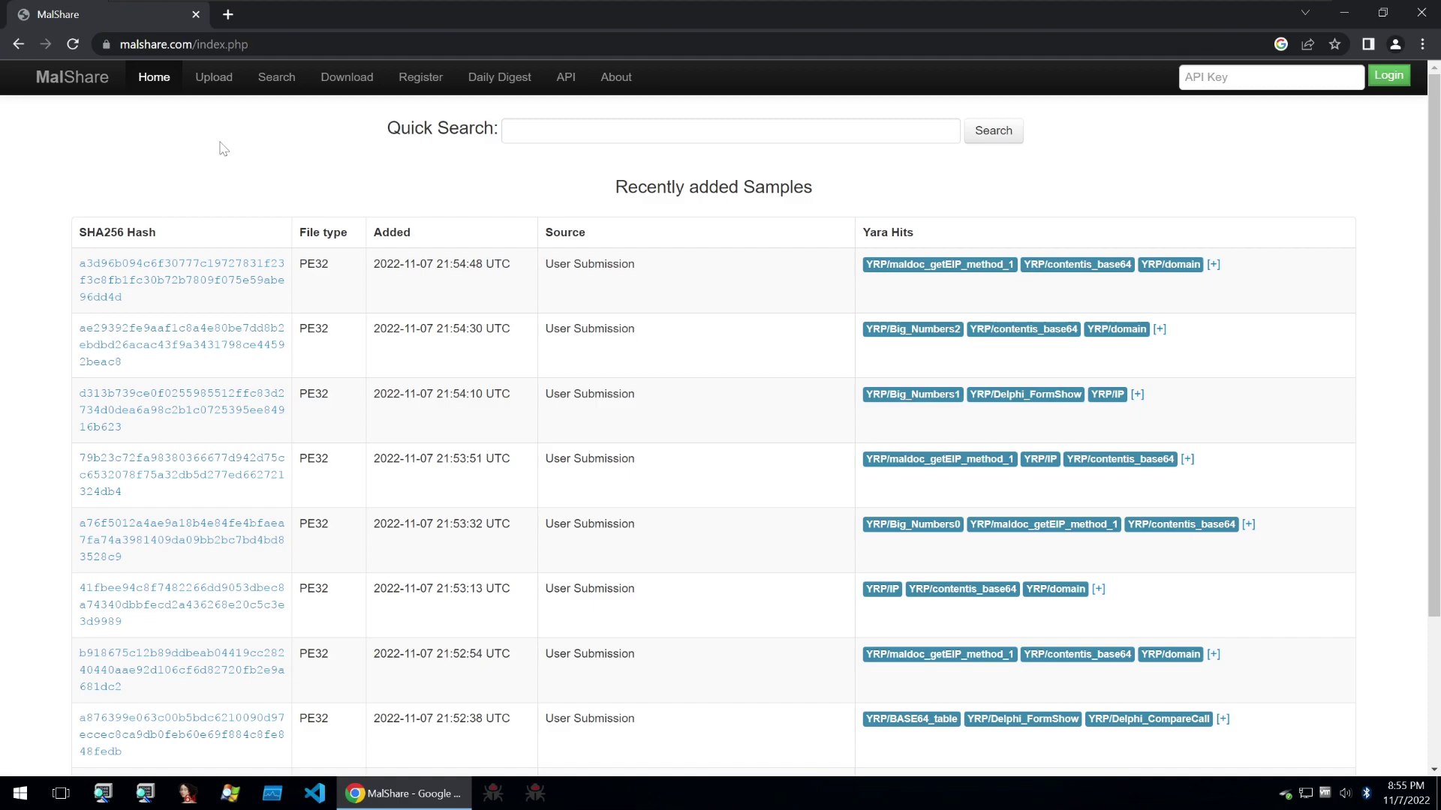
{"action": "left_click", "coordinate": [280, 85]}
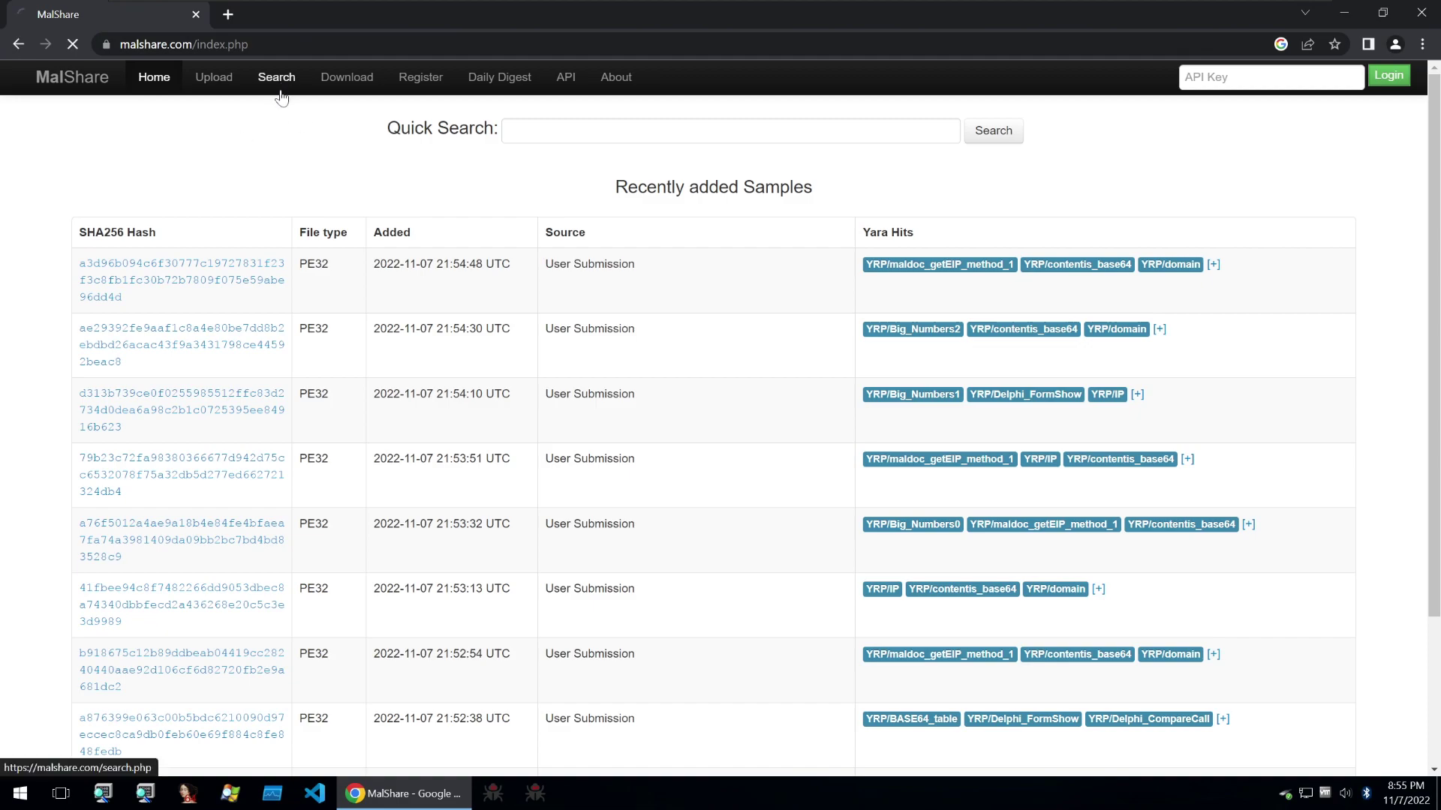
{"action": "left_click", "coordinate": [218, 78]}
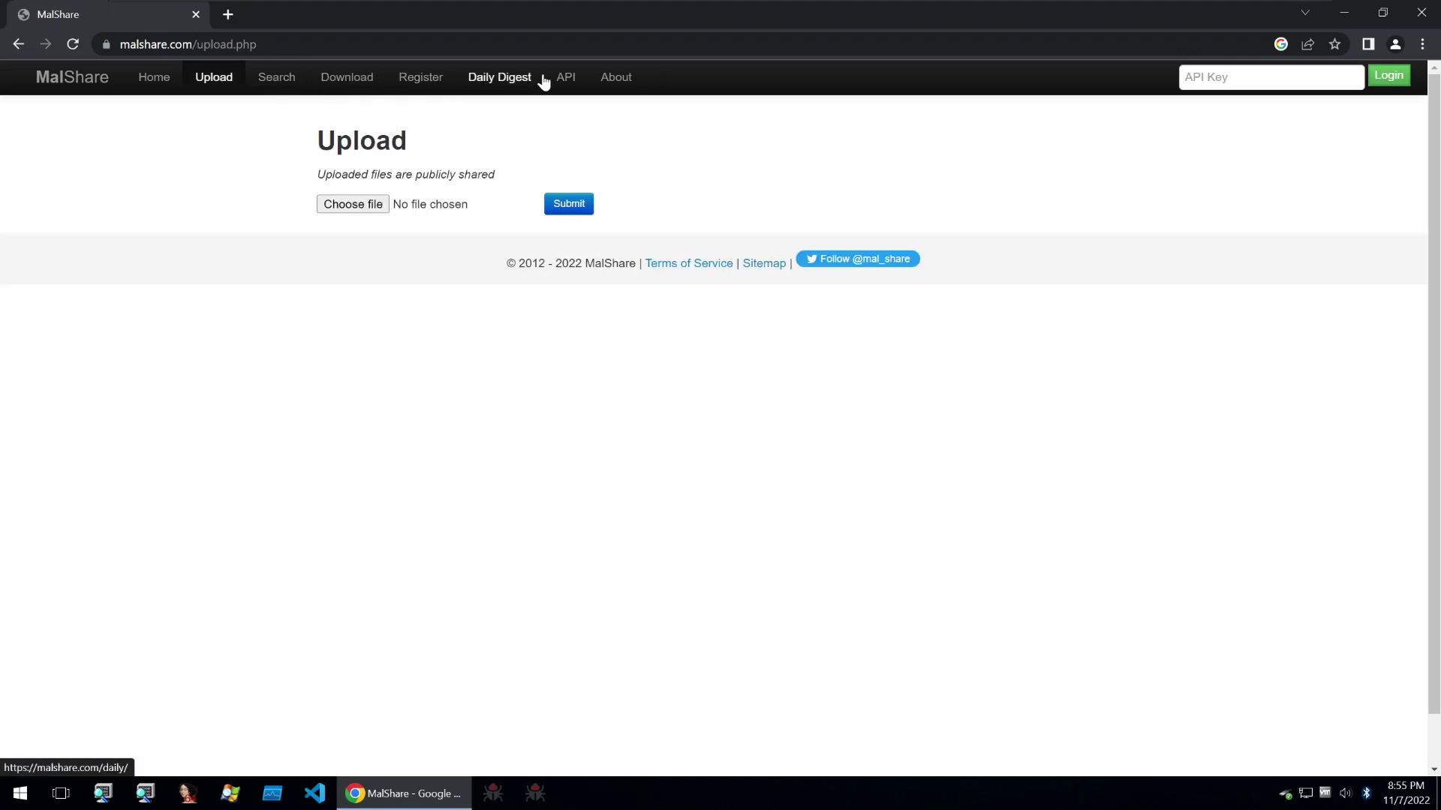
{"action": "left_click", "coordinate": [516, 87]}
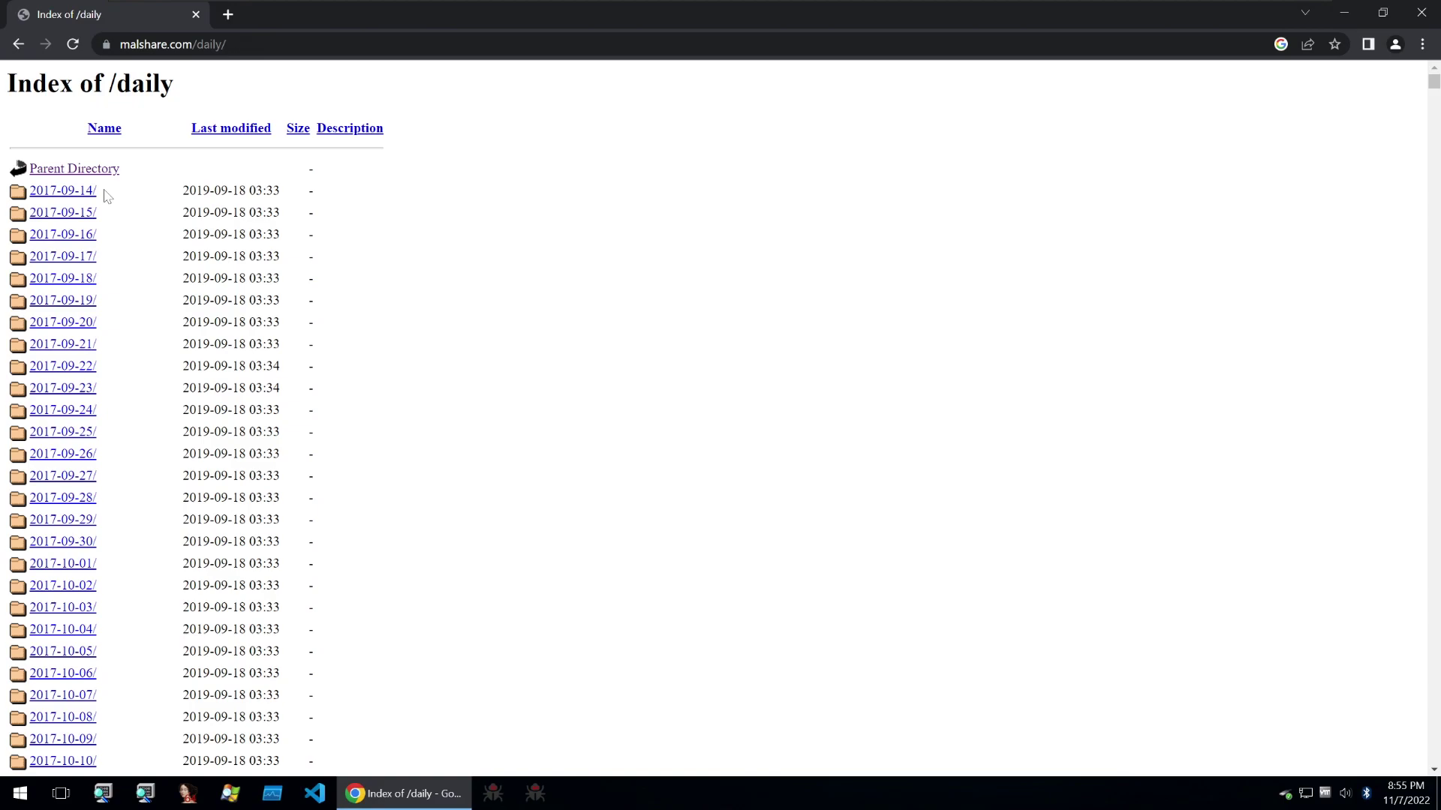
{"action": "scroll", "coordinate": [113, 196], "scroll_direction": "down", "scroll_amount": 15}
{"action": "scroll", "coordinate": [107, 196], "scroll_direction": "down", "scroll_amount": 20}
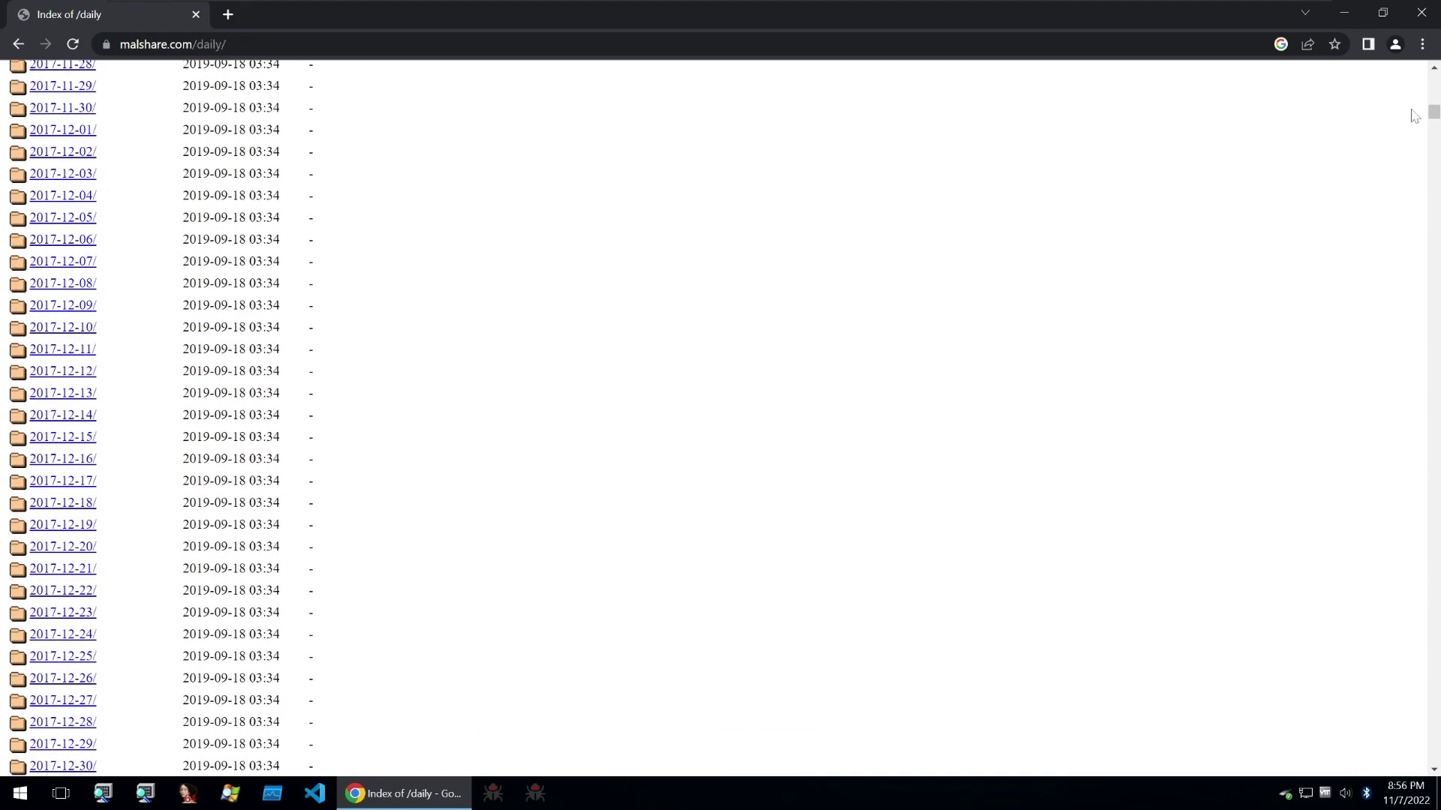
{"action": "key", "text": "End"}
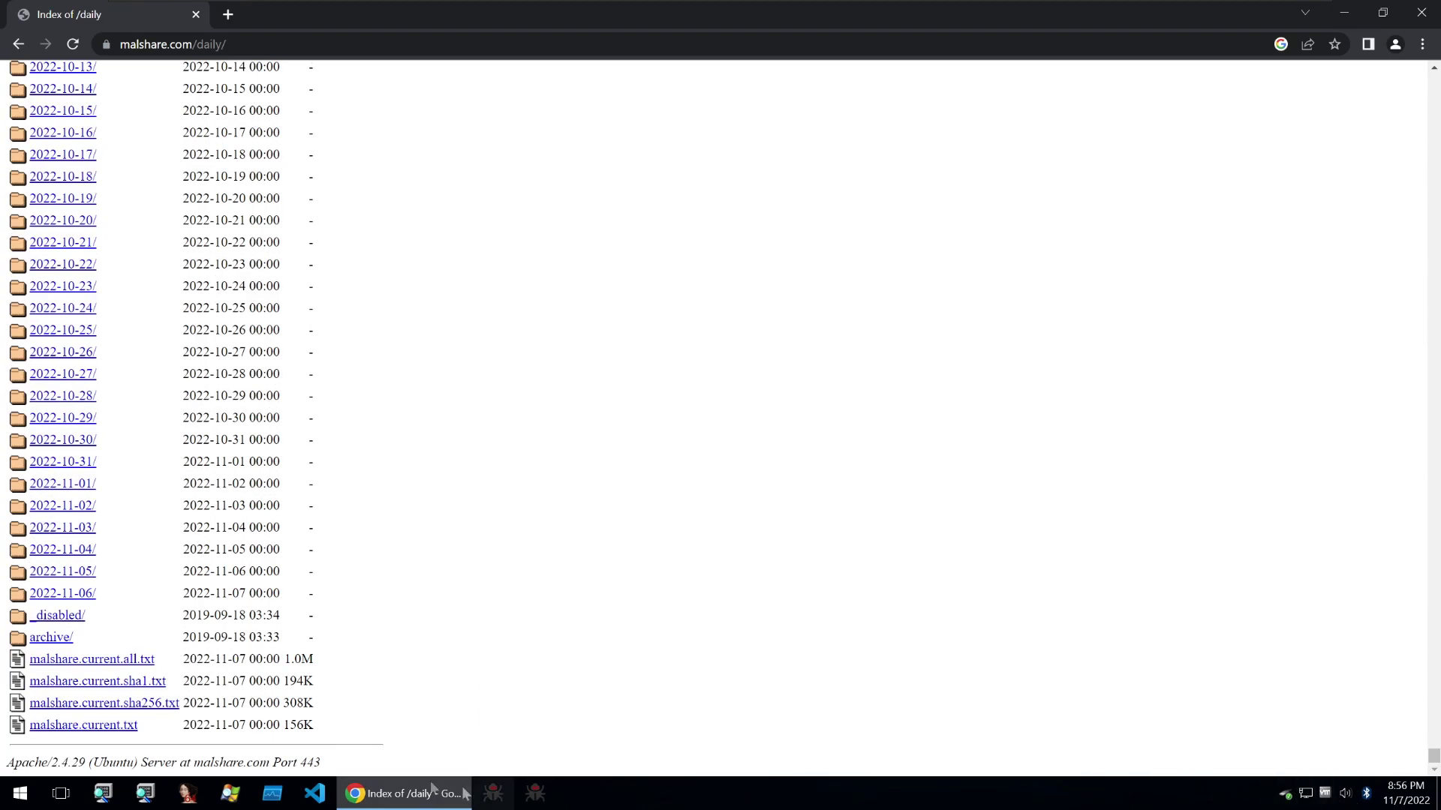
{"action": "left_click", "coordinate": [55, 593]}
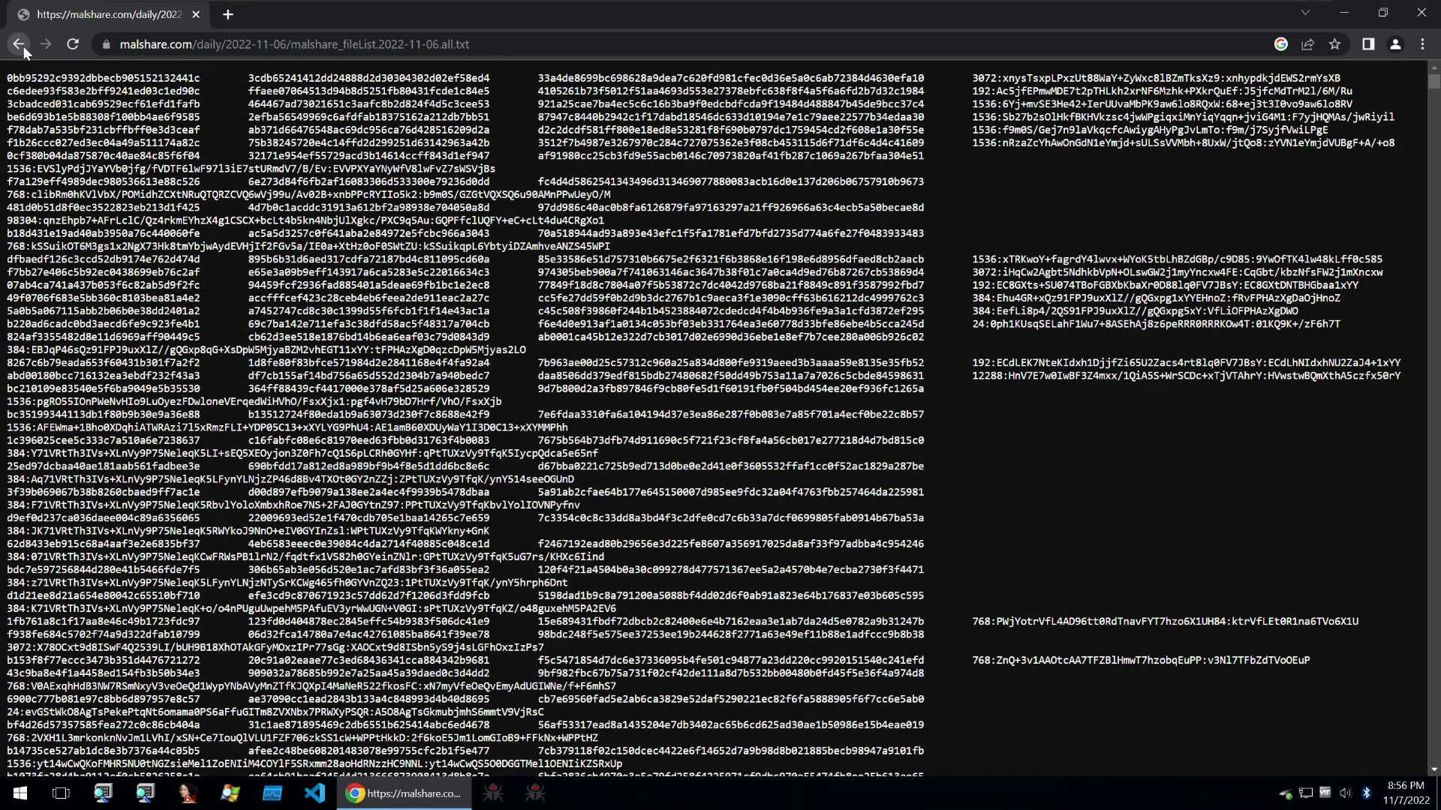
{"action": "left_click", "coordinate": [23, 46]}
{"action": "left_click", "coordinate": [138, 234]}
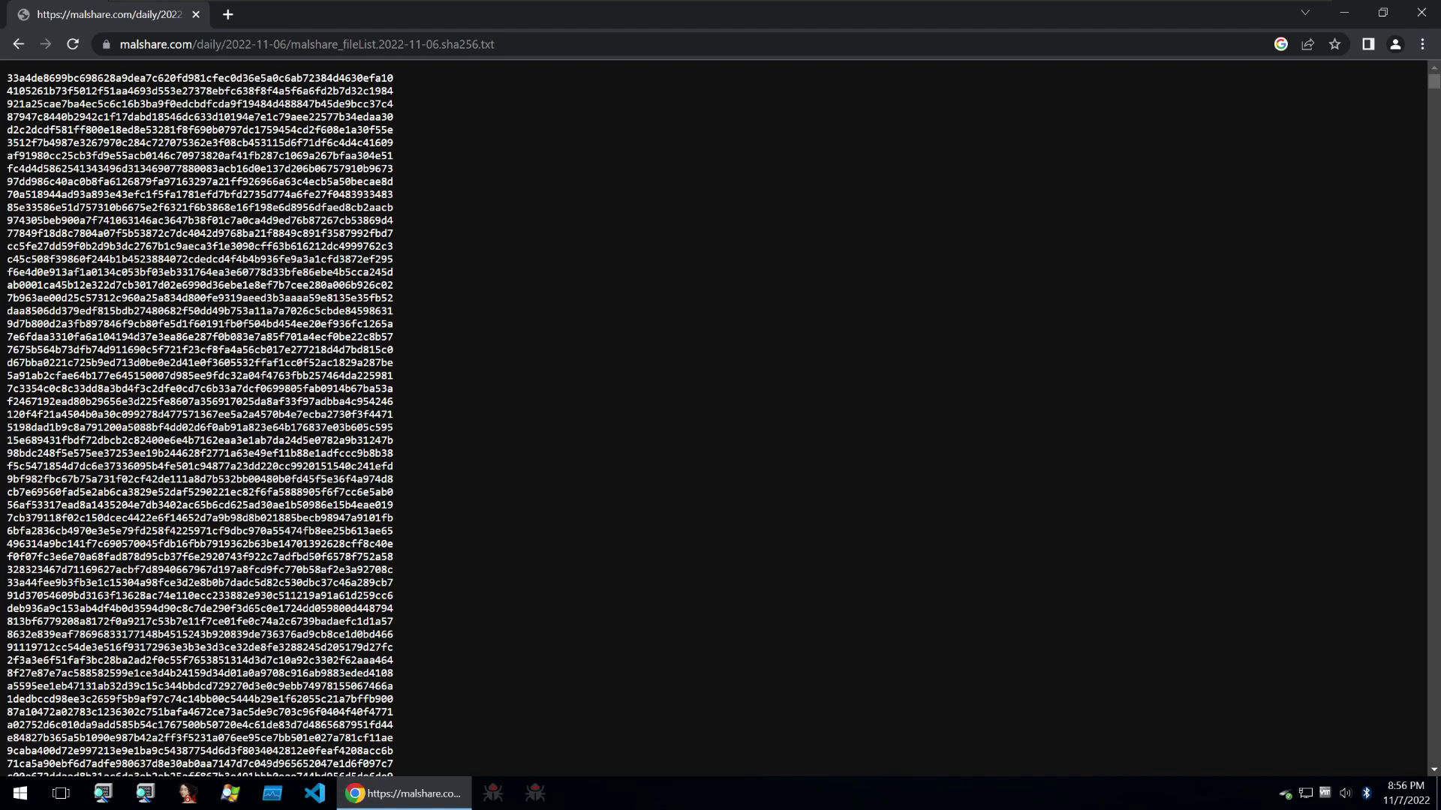
{"action": "left_click", "coordinate": [23, 47]}
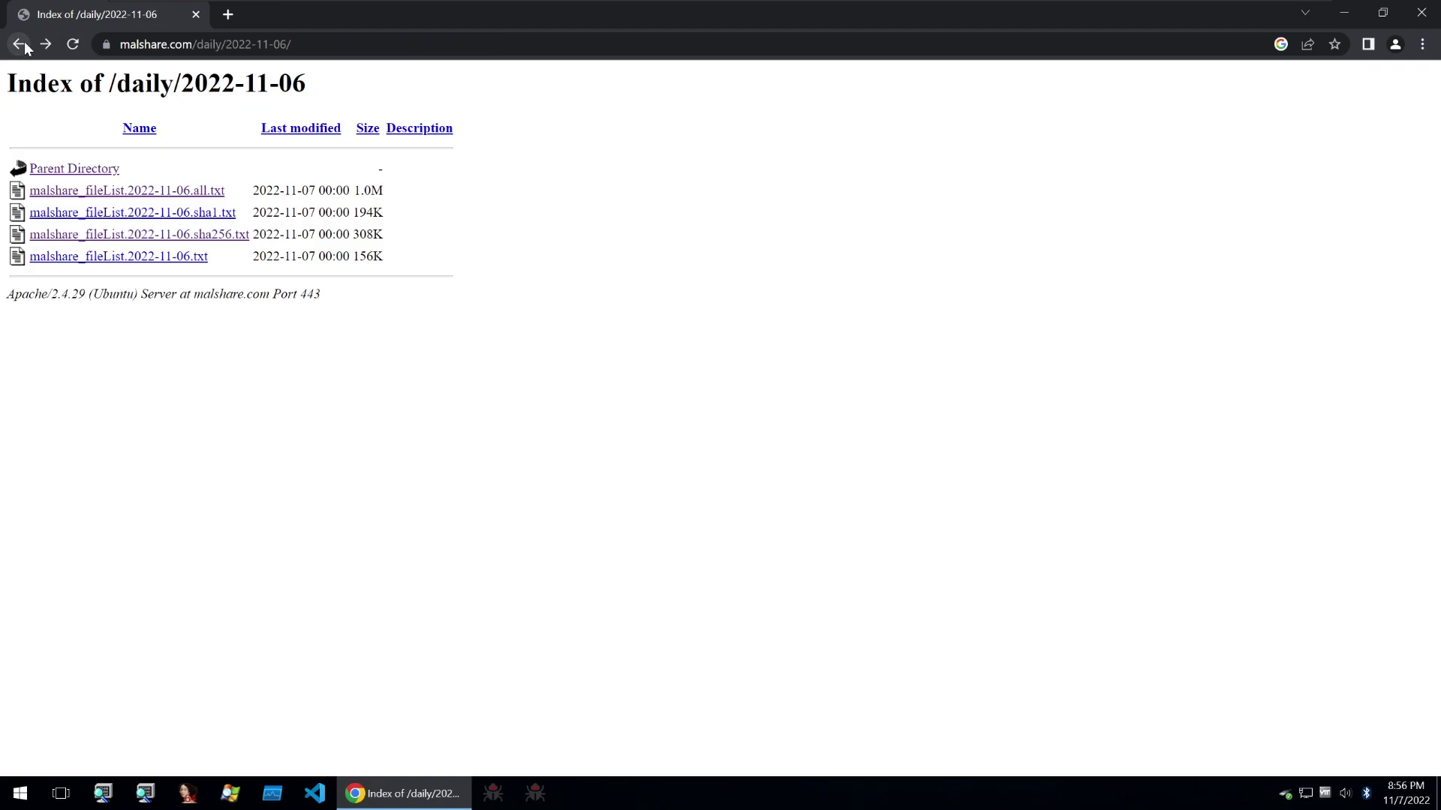
{"action": "left_click", "coordinate": [23, 47]}
{"action": "left_click", "coordinate": [24, 47]}
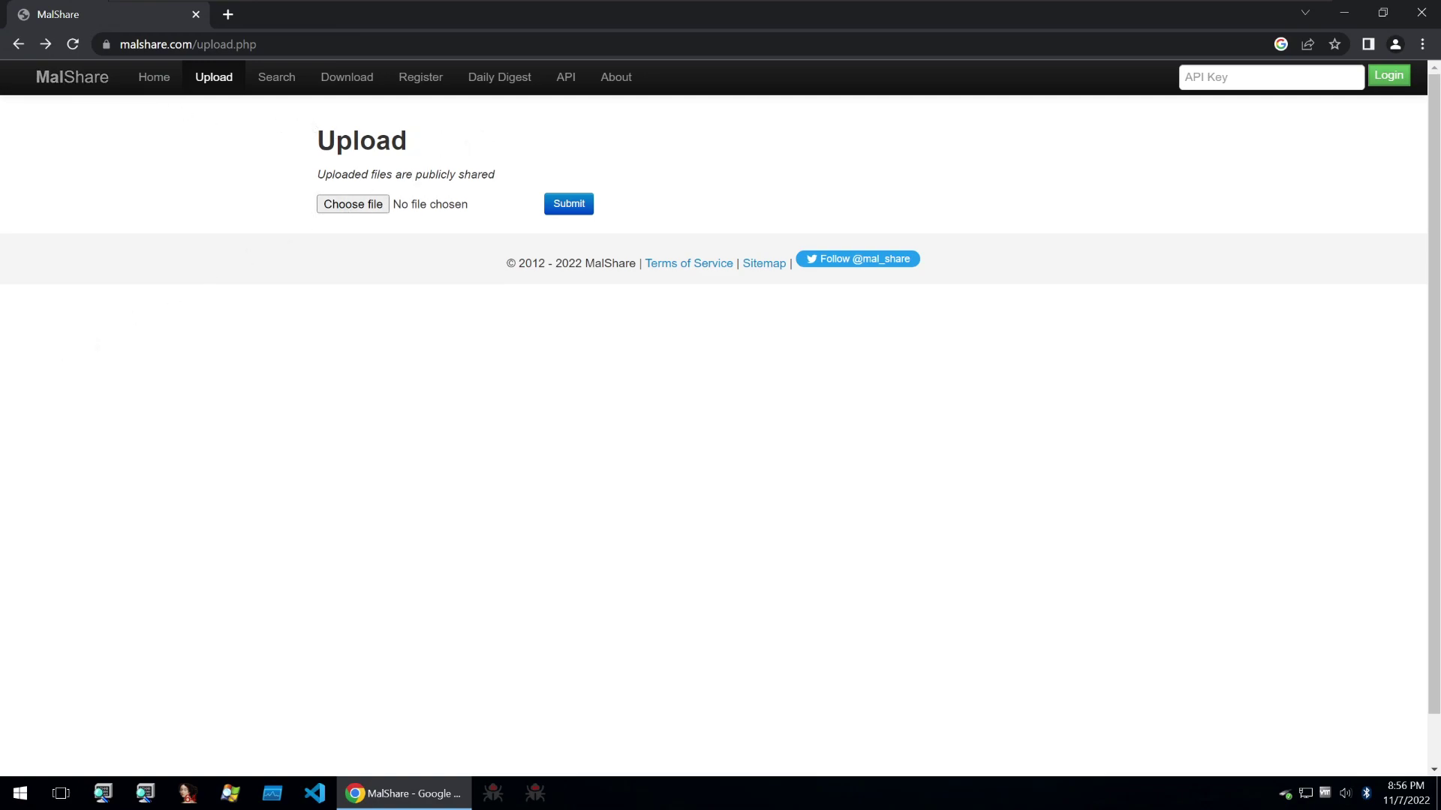
Return to vx-underground's home, browse the Archive's Builders list, then go to Malware Collections.
{"action": "key", "text": "alt+Left"}
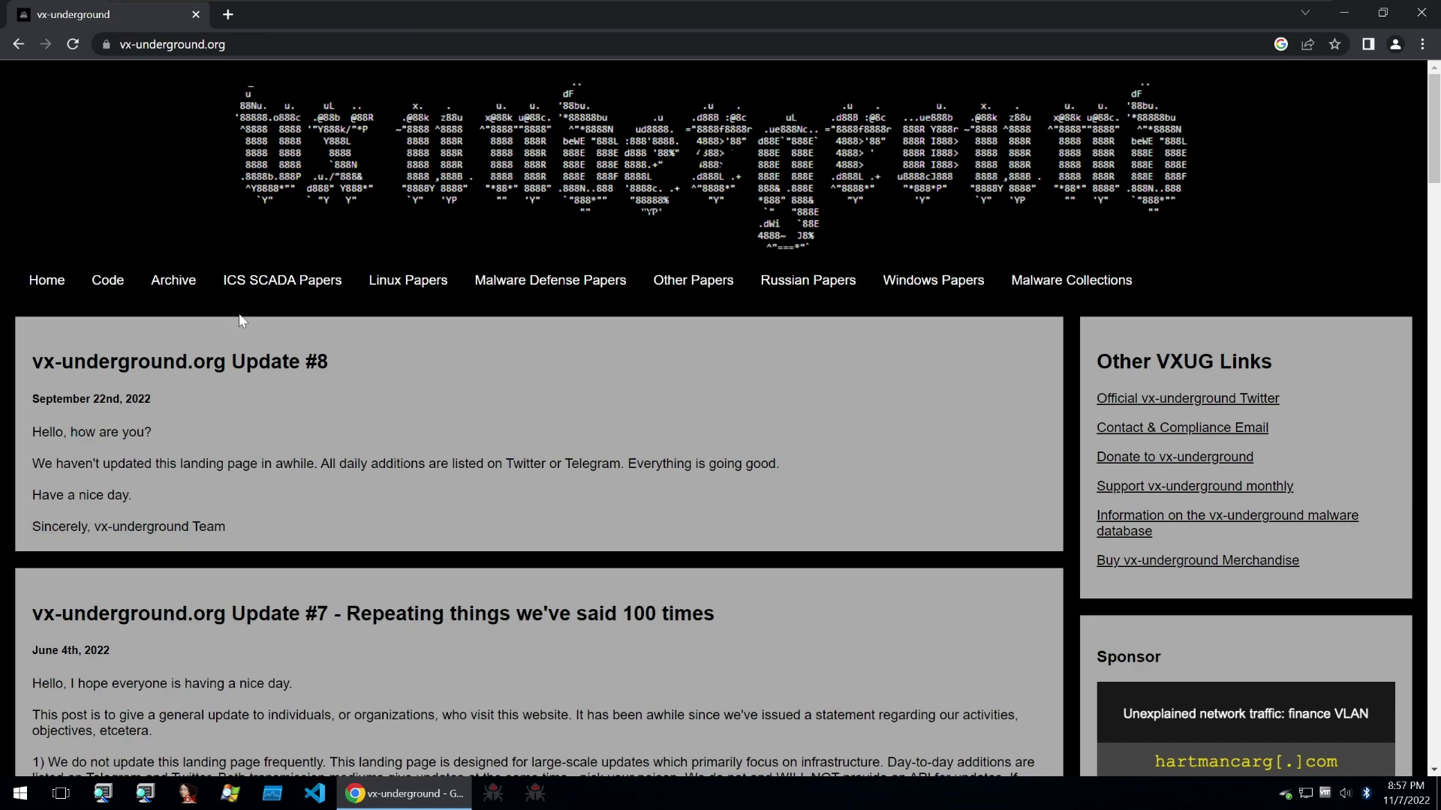
{"action": "left_click", "coordinate": [174, 280]}
{"action": "scroll", "coordinate": [242, 358], "scroll_direction": "down", "scroll_amount": 3}
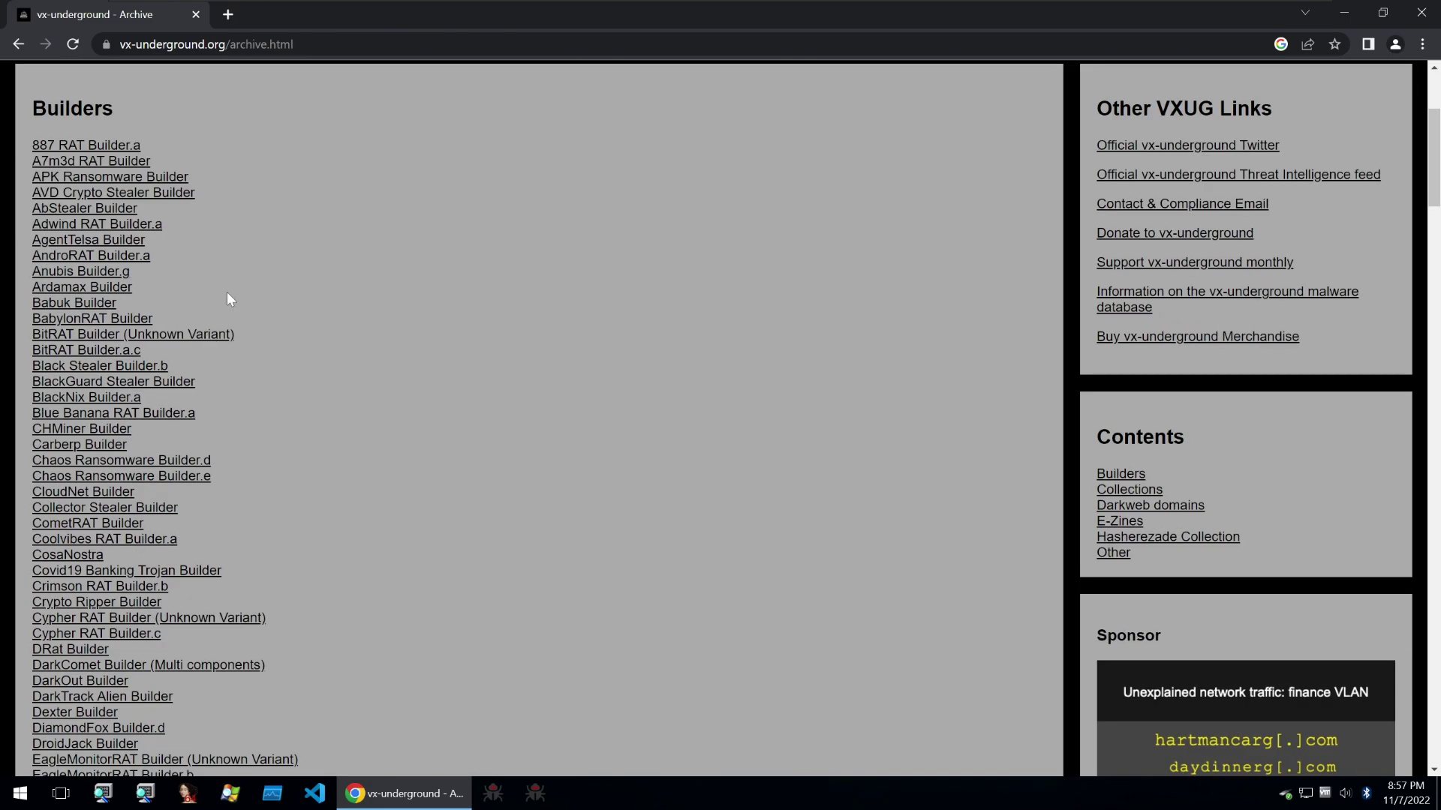
{"action": "scroll", "coordinate": [229, 302], "scroll_direction": "down", "scroll_amount": 3}
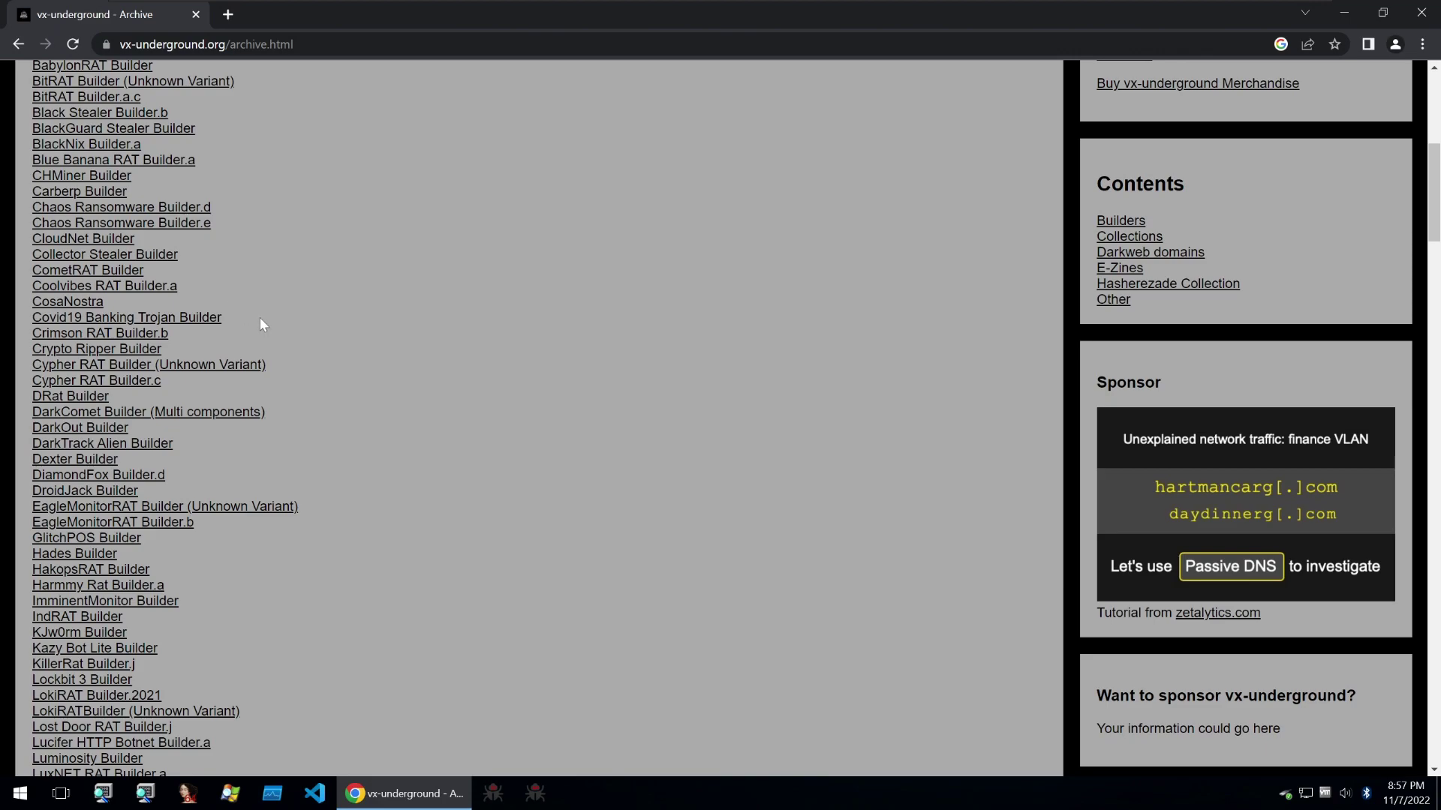
{"action": "scroll", "coordinate": [259, 318], "scroll_direction": "down", "scroll_amount": 7}
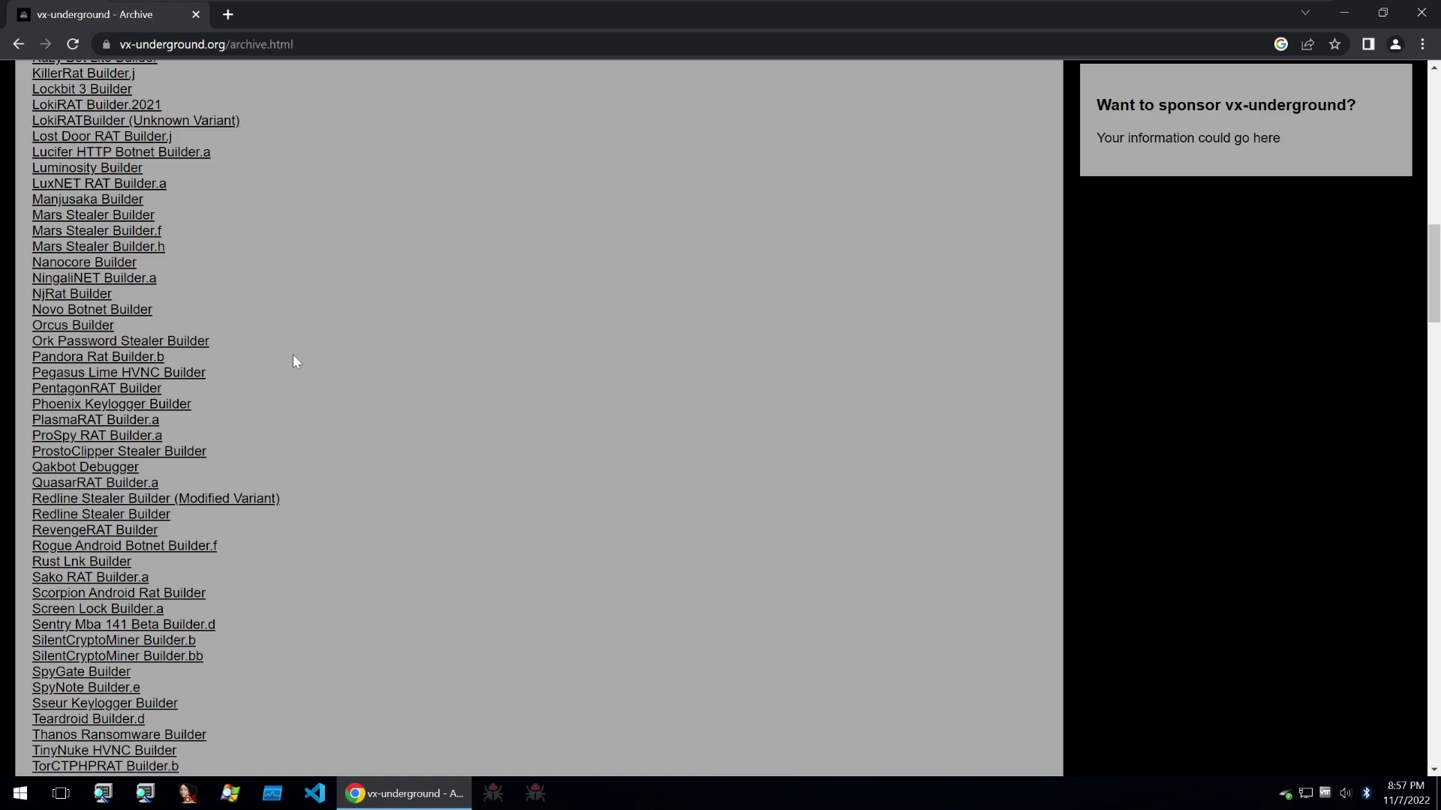
{"action": "scroll", "coordinate": [293, 360], "scroll_direction": "up", "scroll_amount": 2}
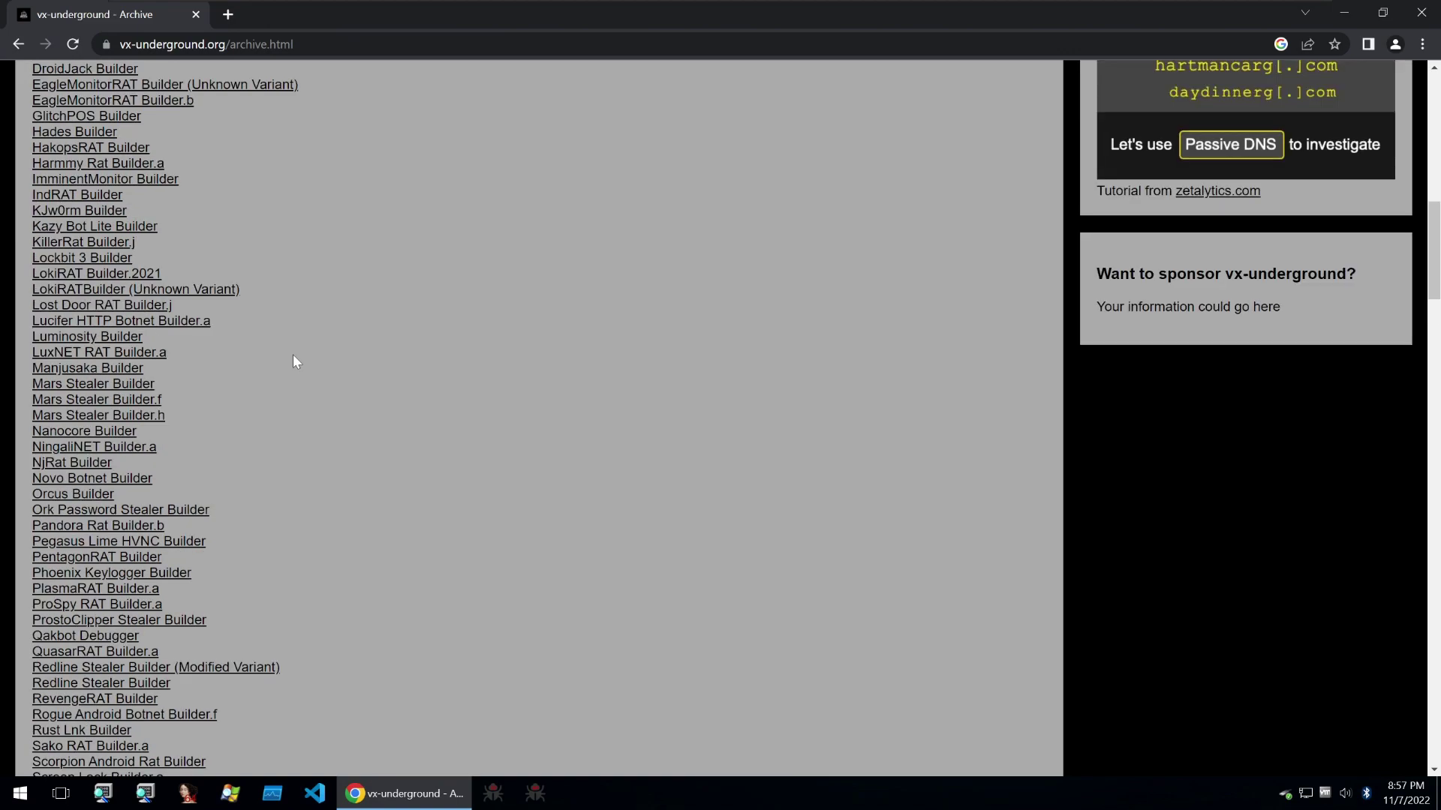
{"action": "scroll", "coordinate": [293, 362], "scroll_direction": "up", "scroll_amount": 4}
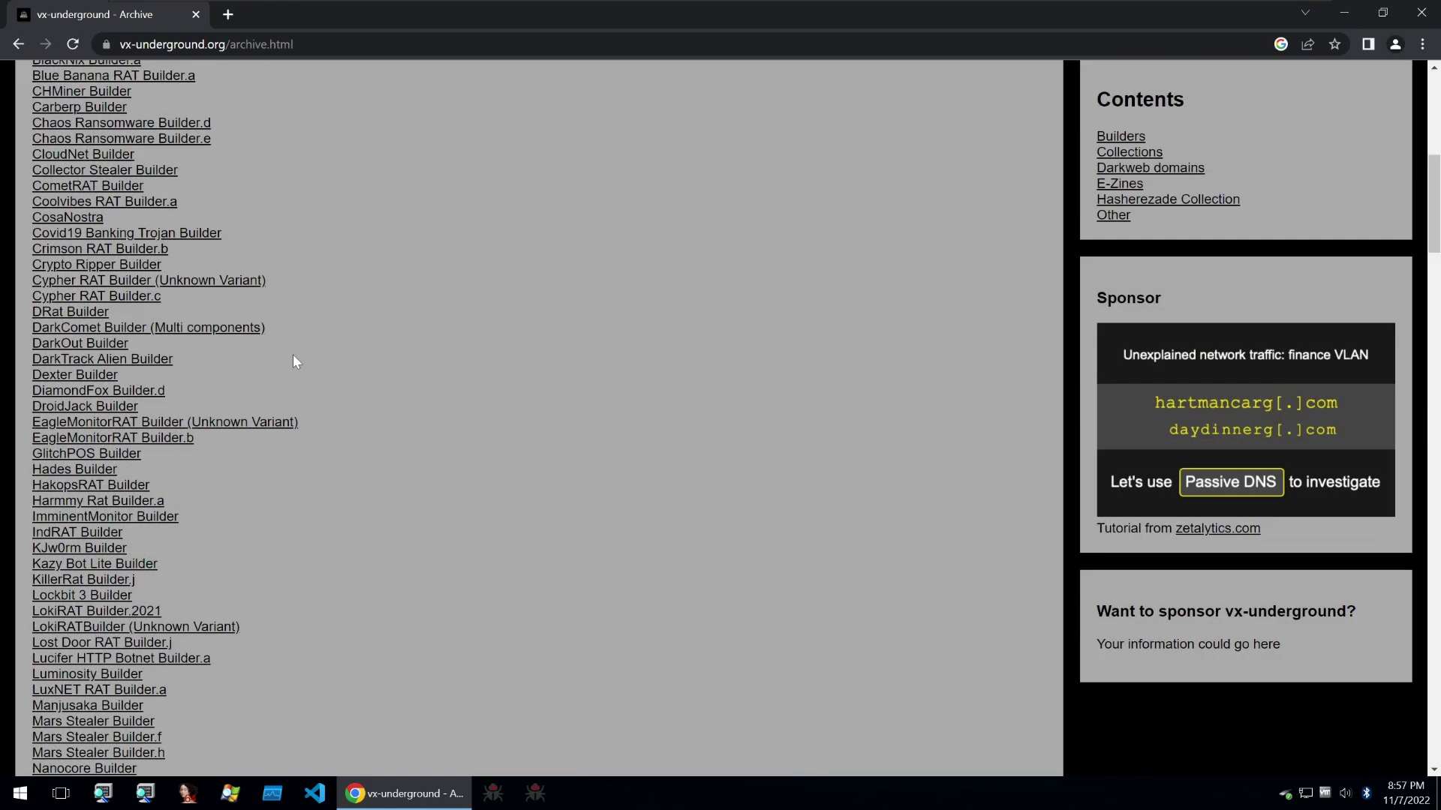
{"action": "scroll", "coordinate": [293, 361], "scroll_direction": "up", "scroll_amount": 3}
{"action": "scroll", "coordinate": [293, 361], "scroll_direction": "up", "scroll_amount": 4}
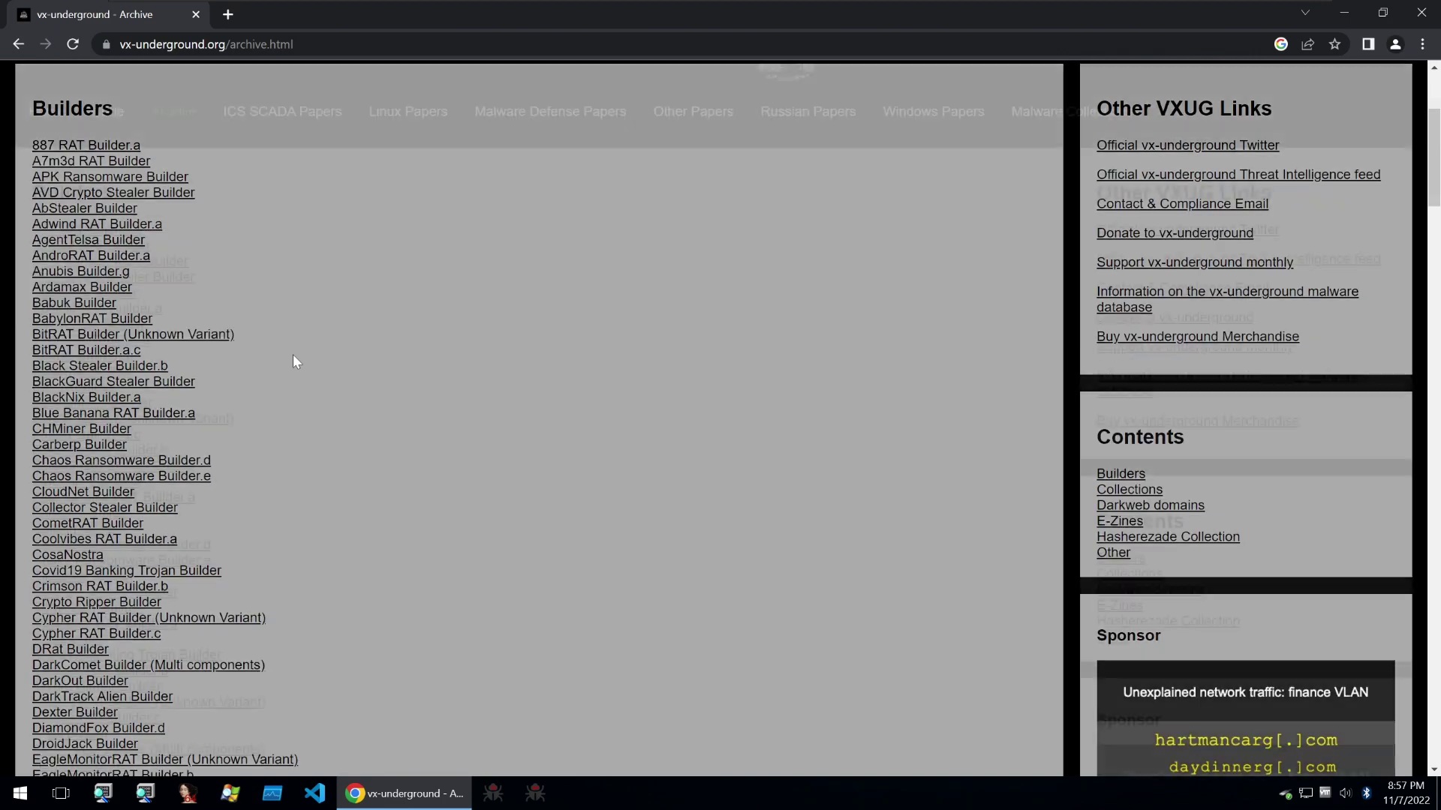
{"action": "left_click", "coordinate": [1072, 280]}
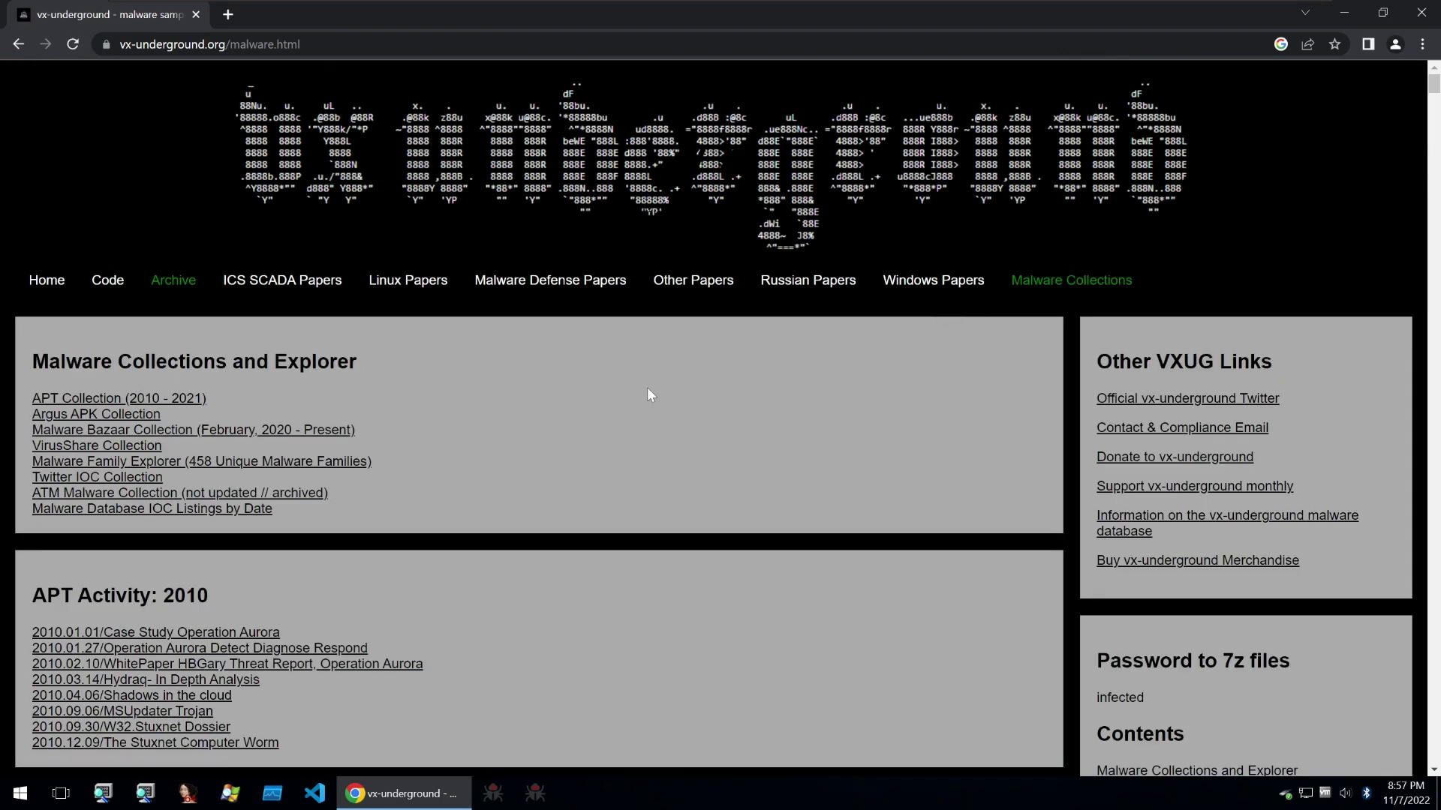
{"action": "scroll", "coordinate": [647, 387], "scroll_direction": "down", "scroll_amount": 2}
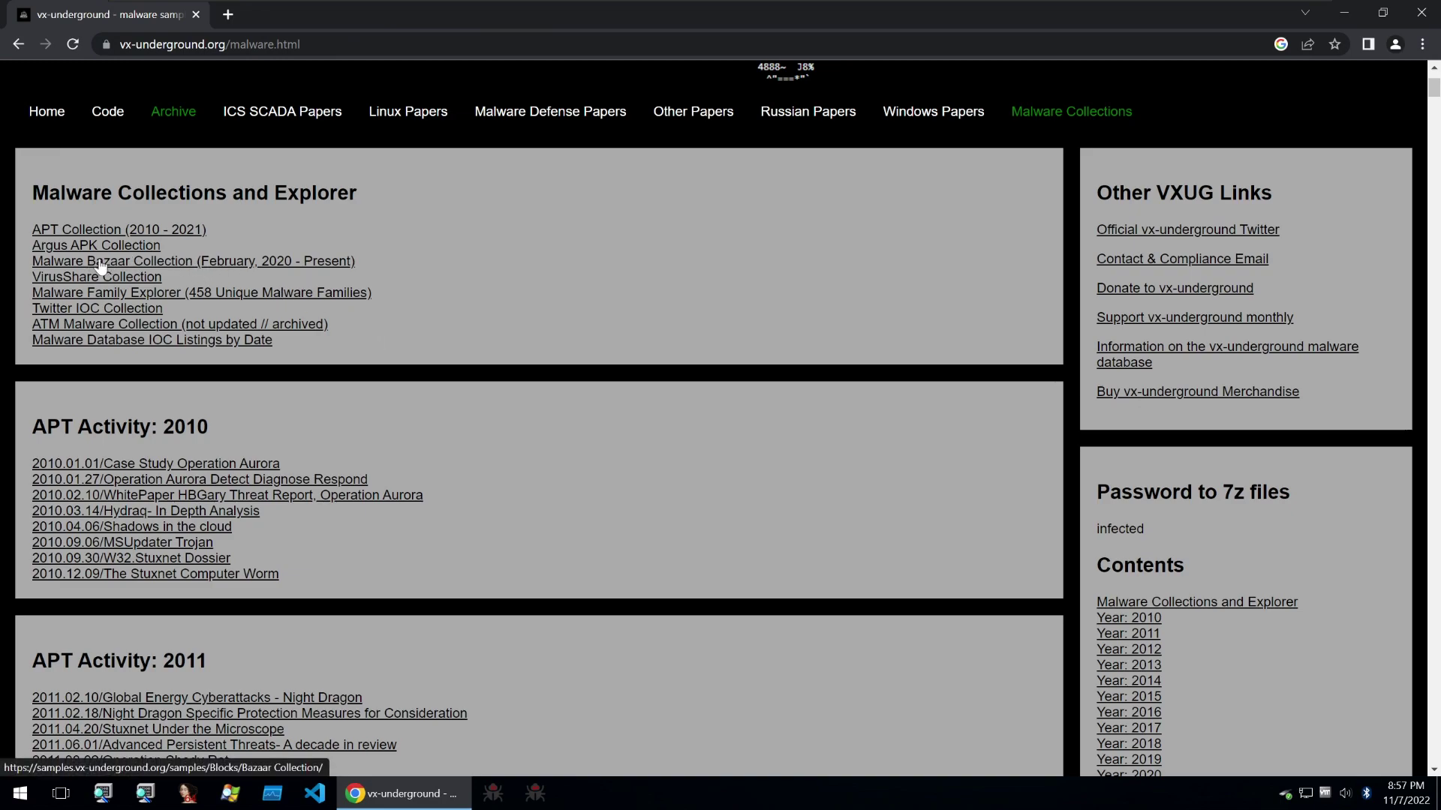
{"action": "scroll", "coordinate": [196, 314], "scroll_direction": "down", "scroll_amount": 14}
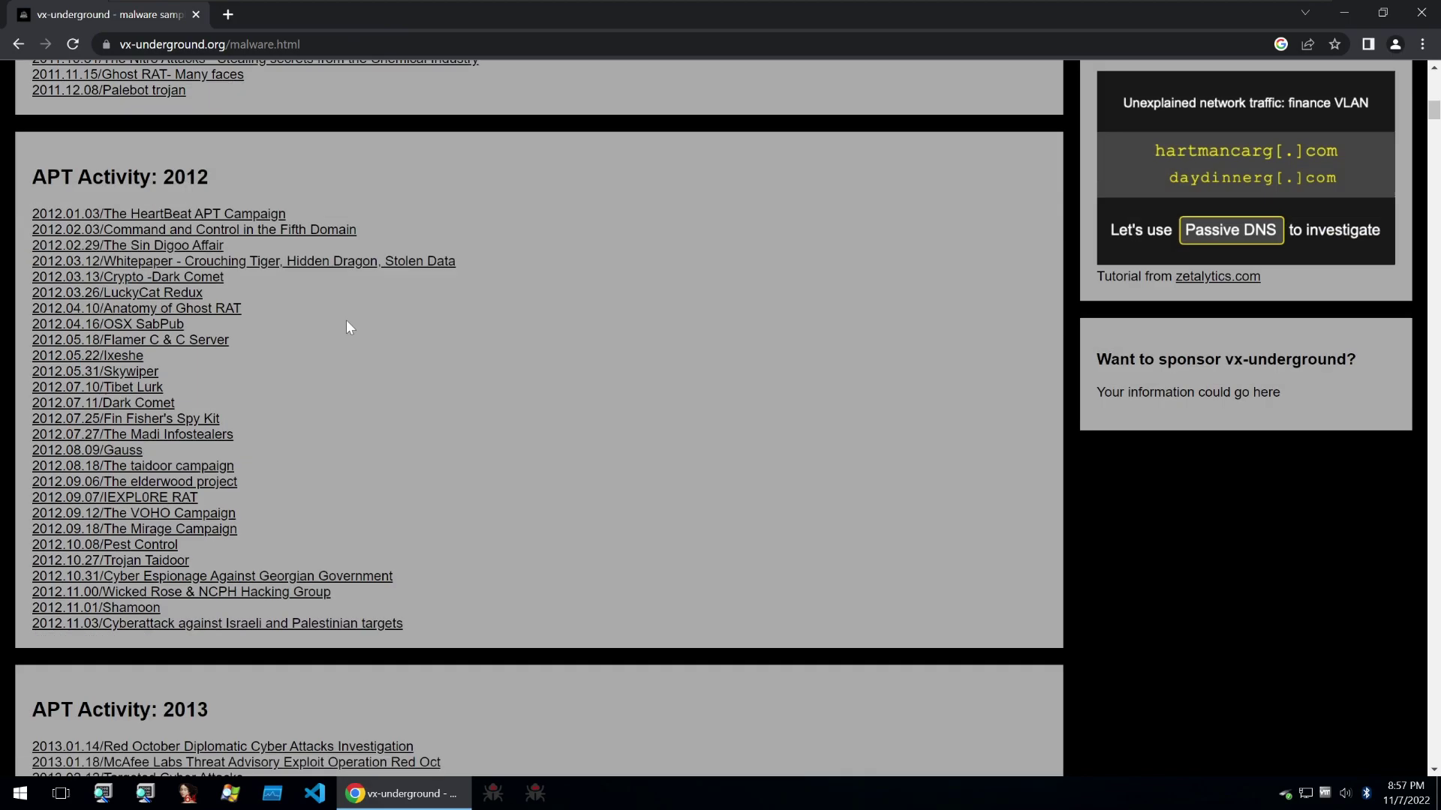
{"action": "scroll", "coordinate": [347, 326], "scroll_direction": "down", "scroll_amount": 14}
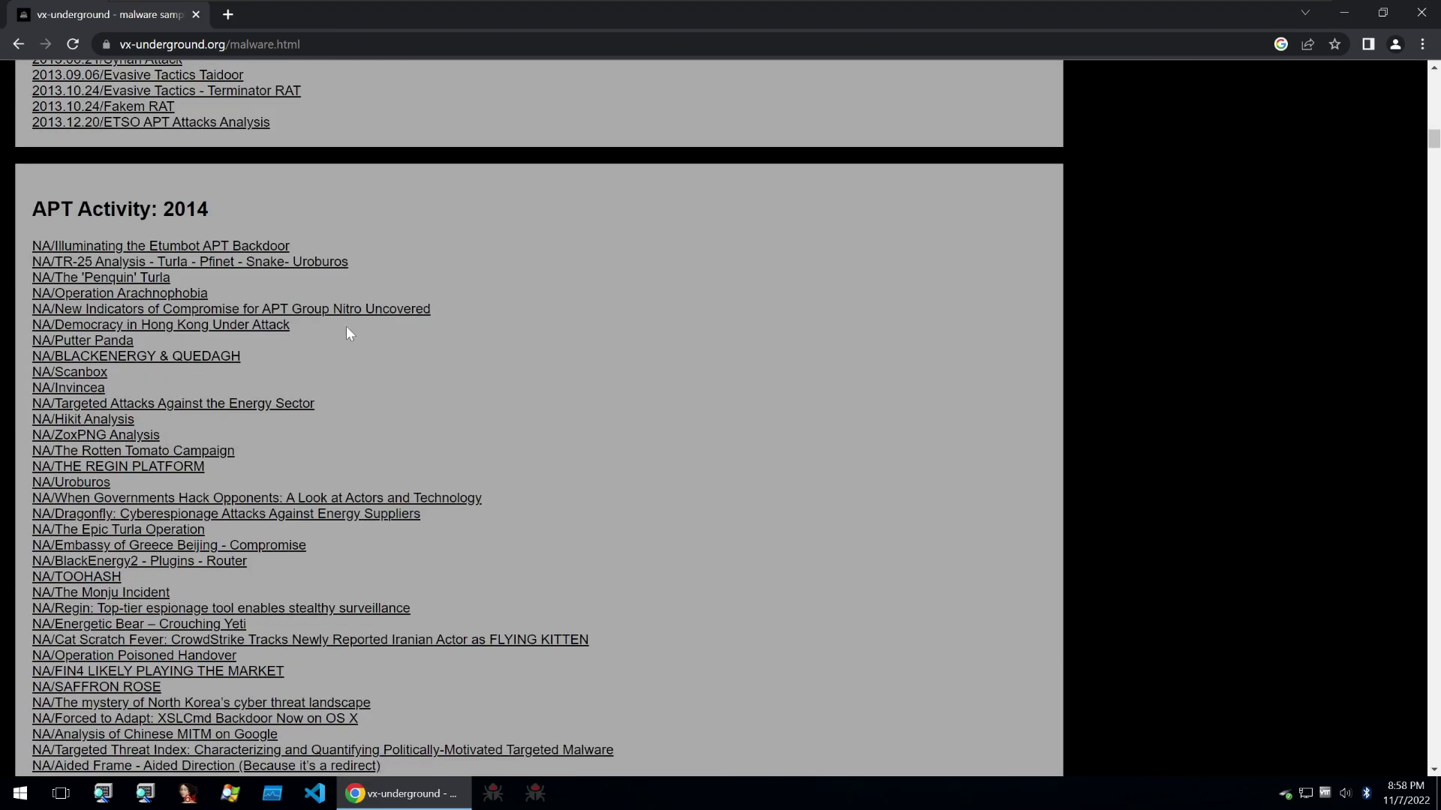
{"action": "scroll", "coordinate": [345, 325], "scroll_direction": "up", "scroll_amount": 7}
{"action": "scroll", "coordinate": [345, 321], "scroll_direction": "up", "scroll_amount": 6}
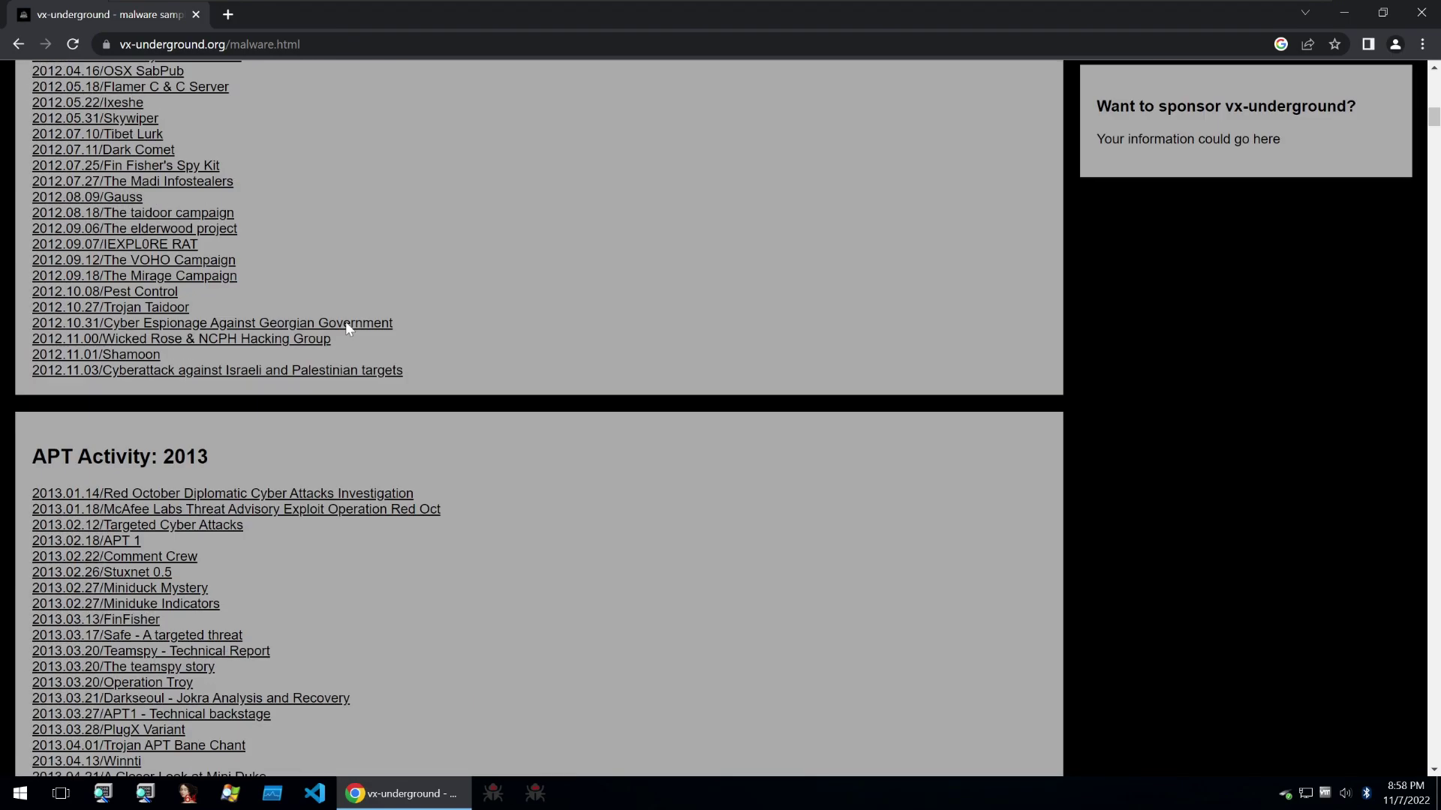
{"action": "scroll", "coordinate": [347, 331], "scroll_direction": "up", "scroll_amount": 9}
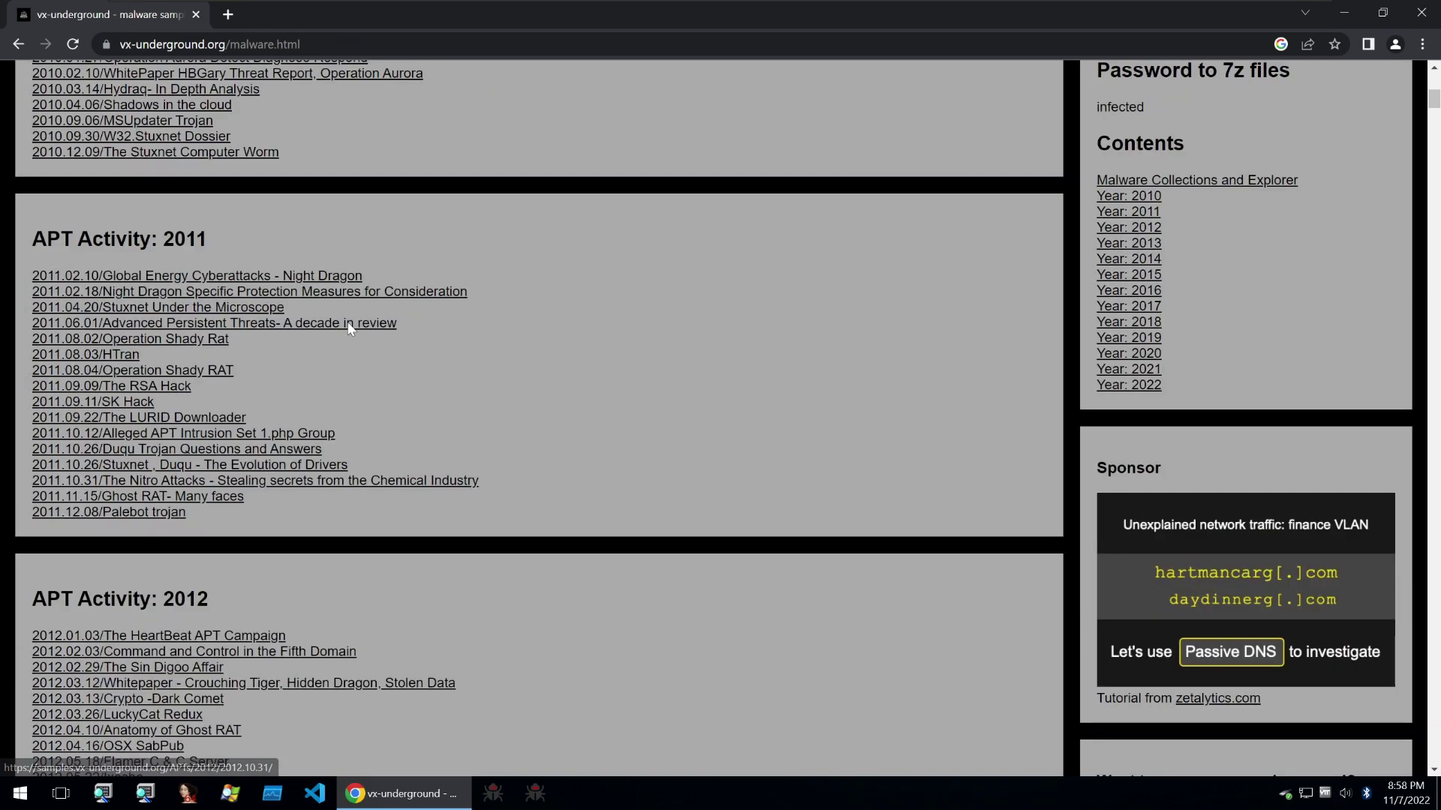
{"action": "scroll", "coordinate": [351, 329], "scroll_direction": "up", "scroll_amount": 6}
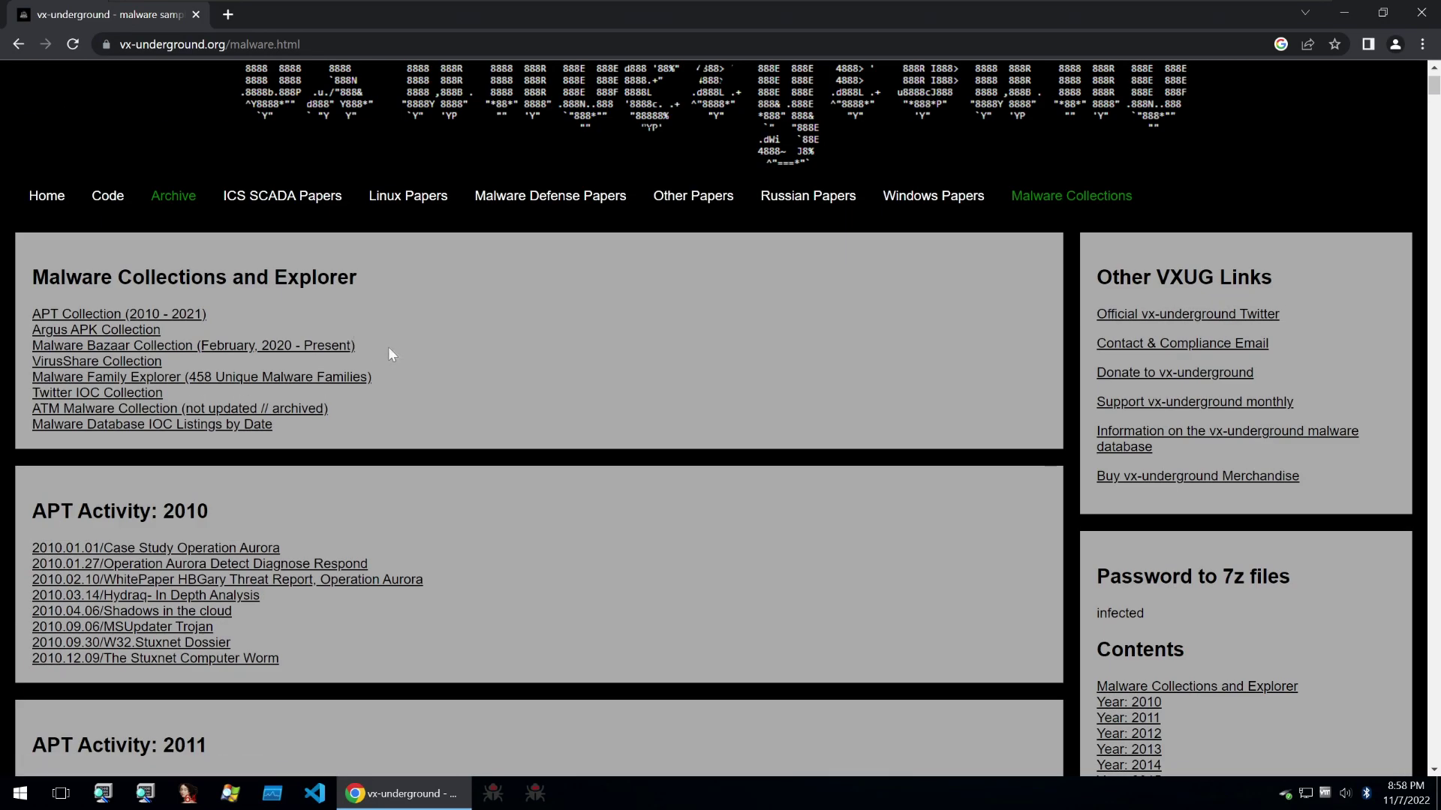
{"action": "left_click", "coordinate": [339, 380]}
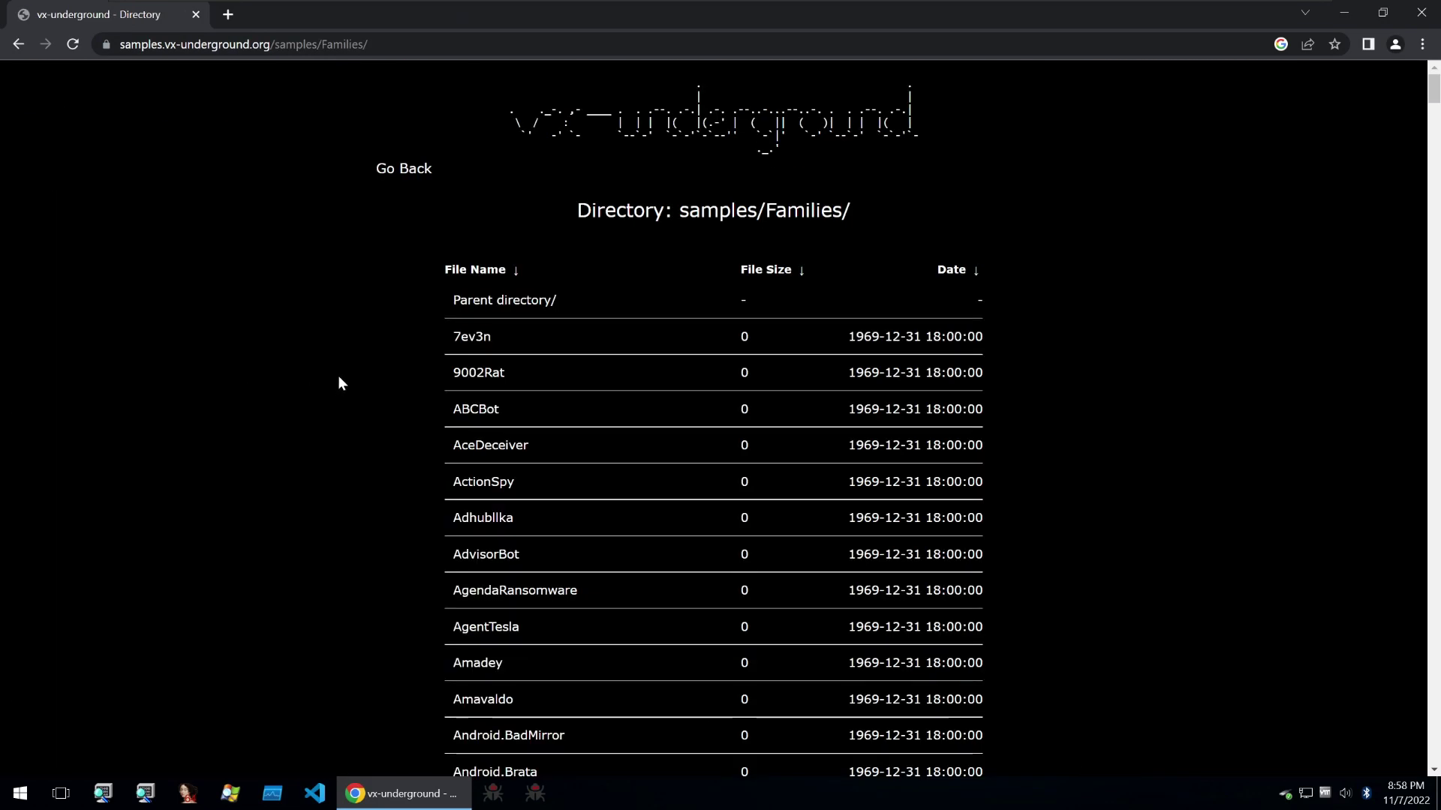
{"action": "scroll", "coordinate": [345, 360], "scroll_direction": "down", "scroll_amount": 3}
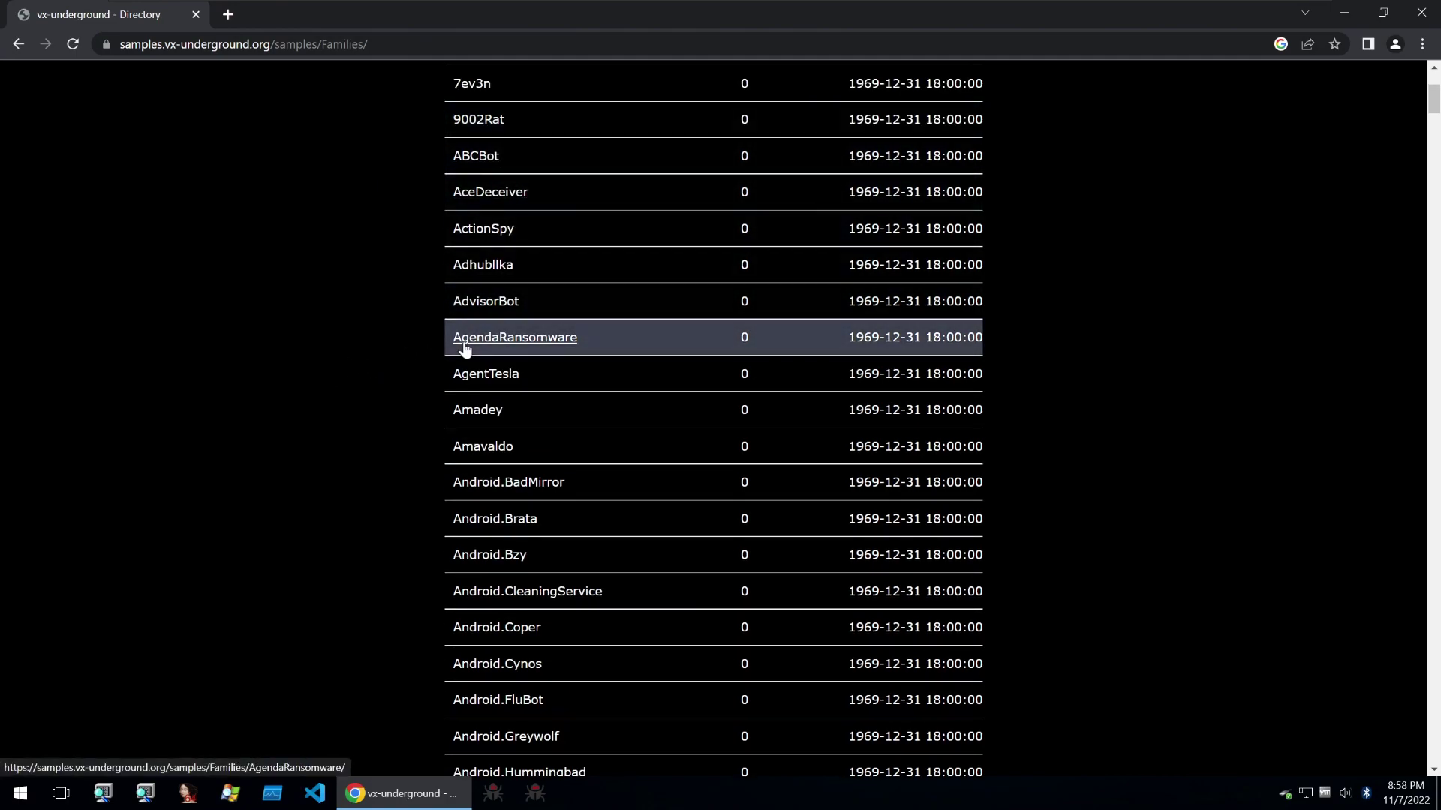
{"action": "left_click", "coordinate": [476, 410]}
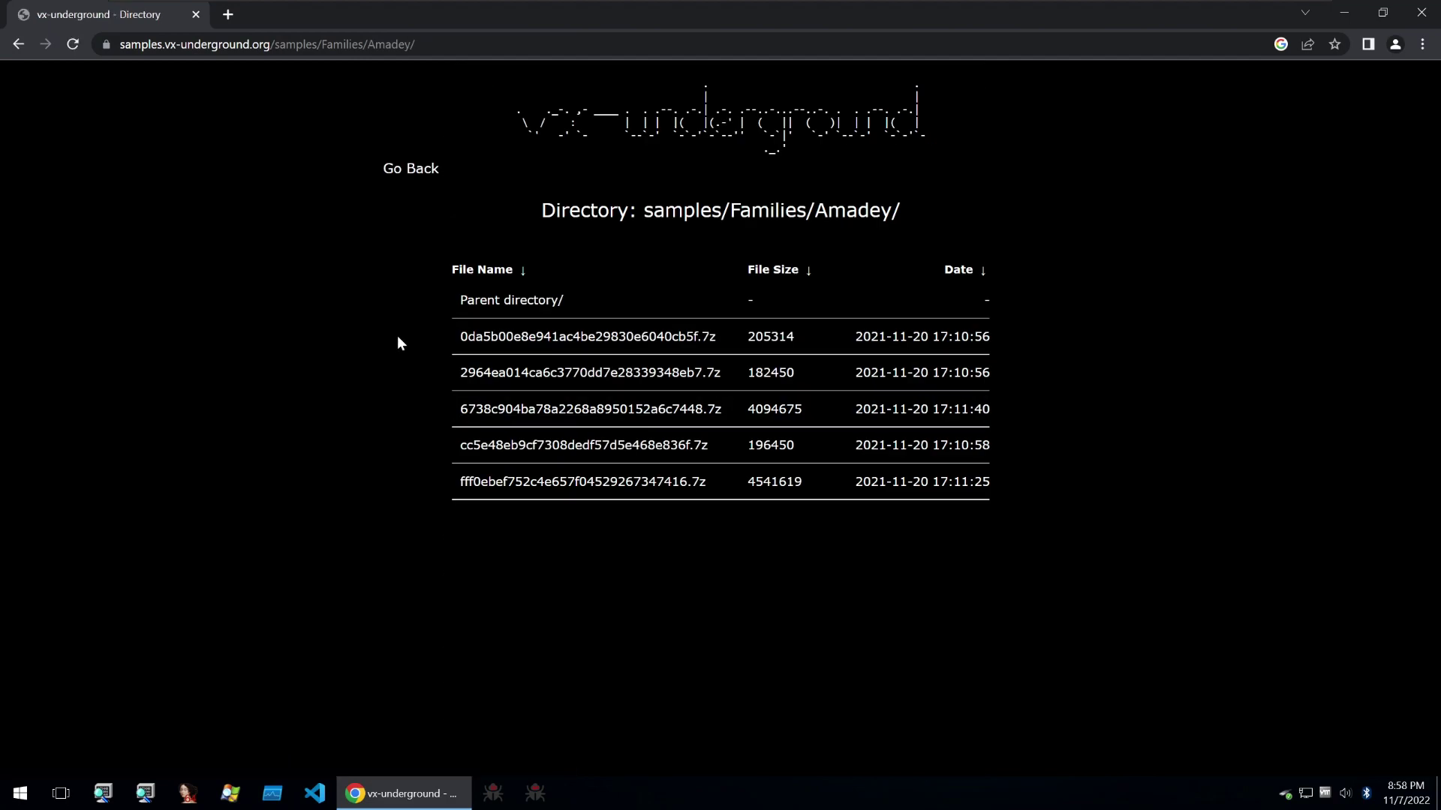
{"action": "left_click", "coordinate": [18, 44]}
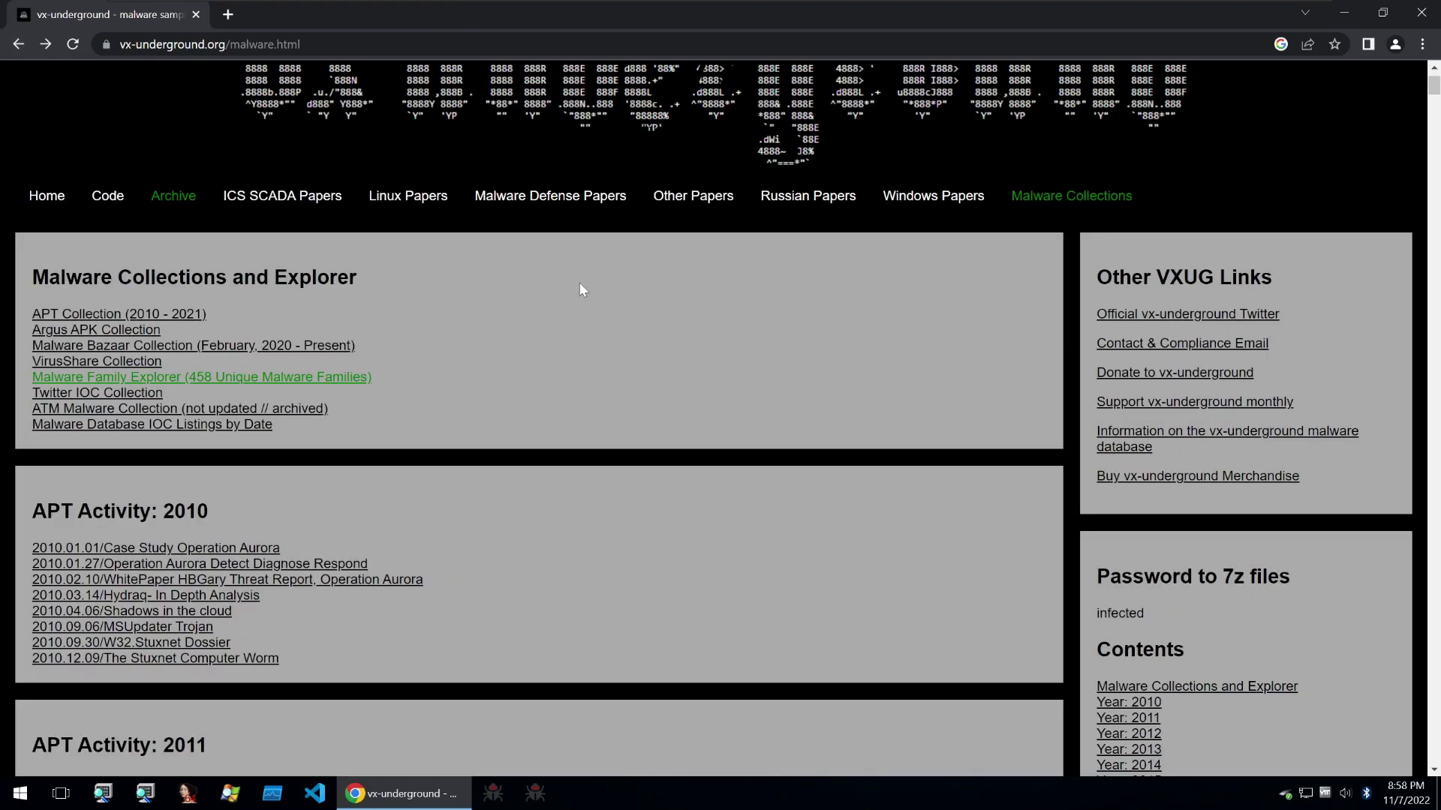
Scroll back to the top of the vx-underground Malware Collections page.
{"action": "scroll", "coordinate": [579, 290], "scroll_direction": "up", "scroll_amount": 2}
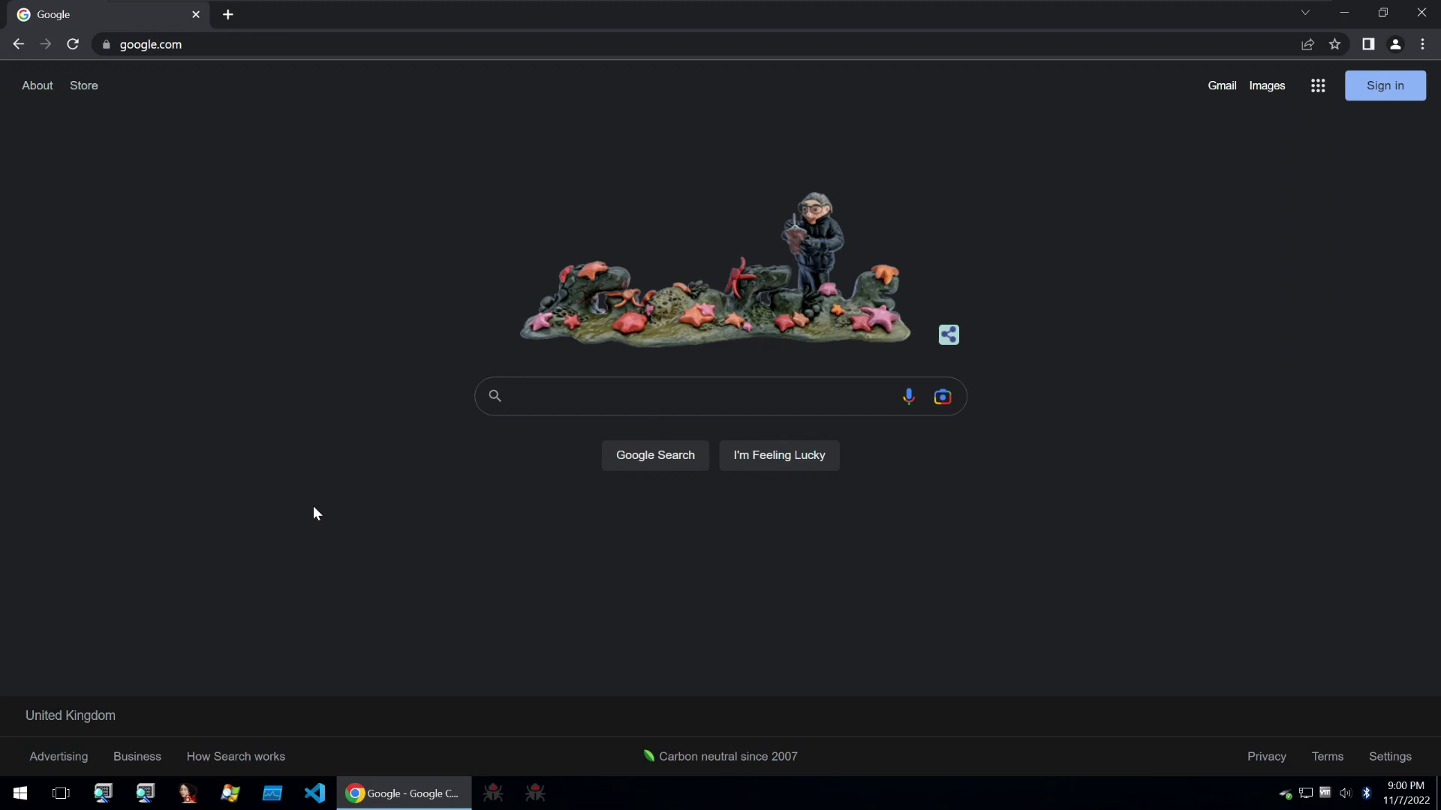
Search Google for 'photoshop crack 2022' and jump to results page 5.
{"action": "type", "text": "ph"}
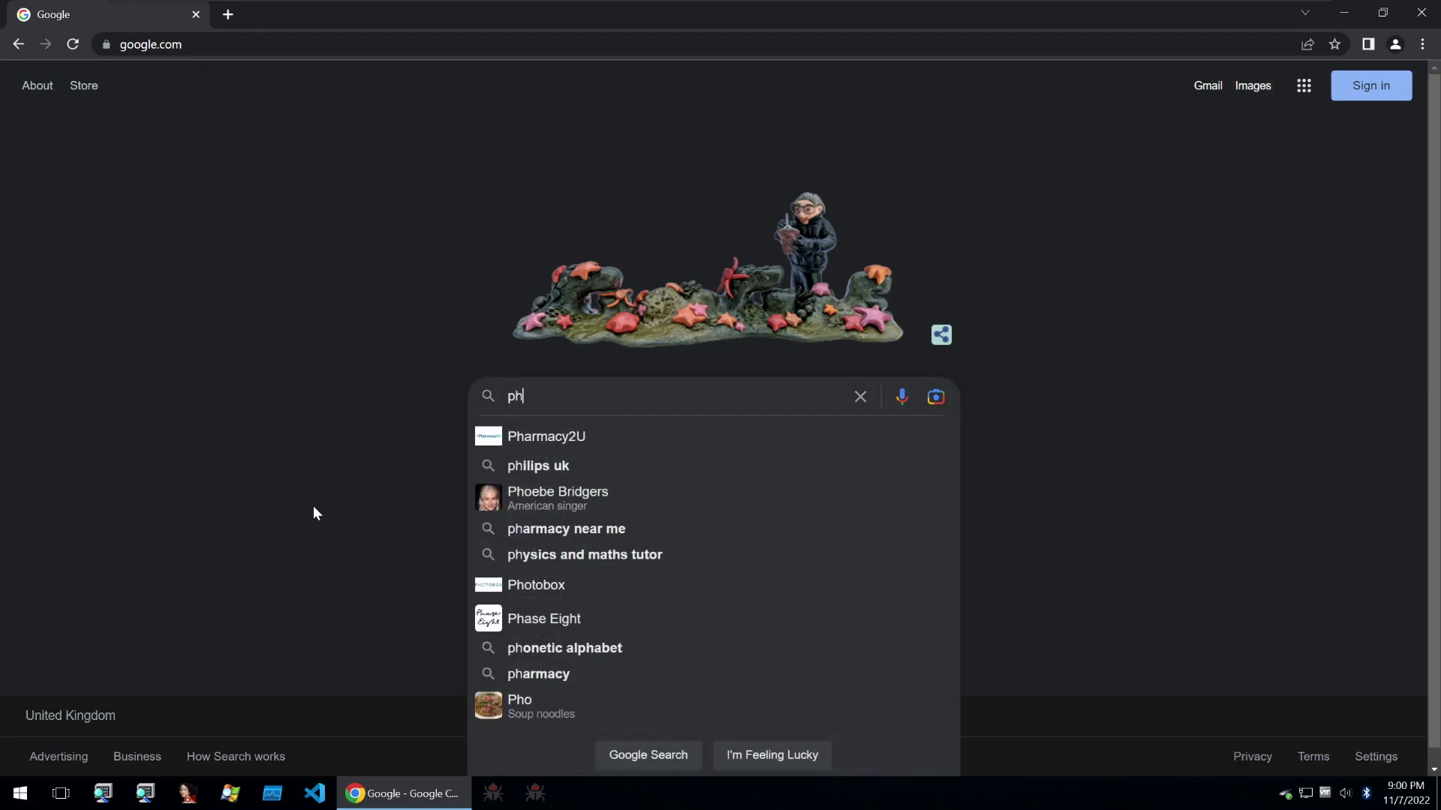
{"action": "type", "text": "otoshop crack 2022"}
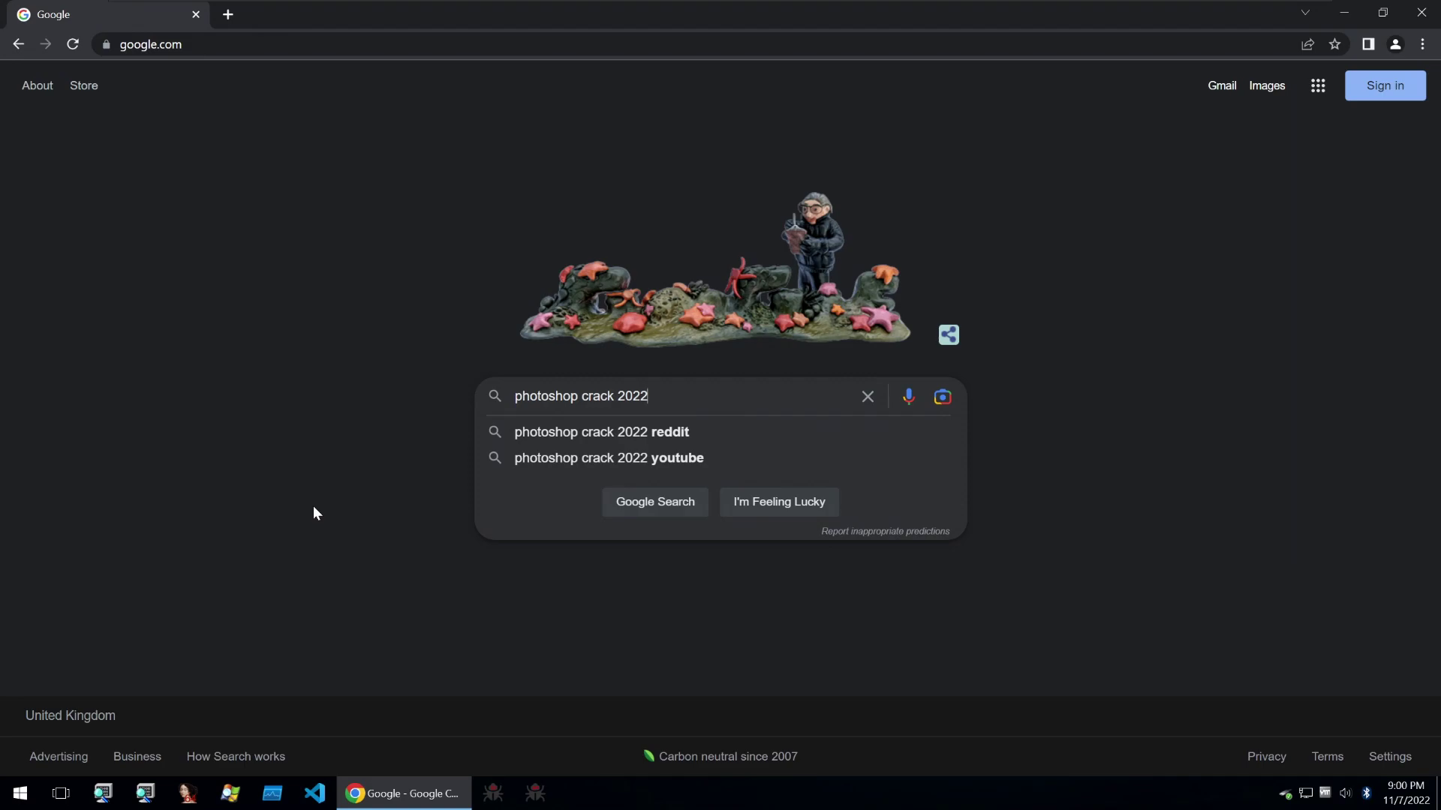
{"action": "key", "text": "Return"}
{"action": "scroll", "coordinate": [545, 460], "scroll_direction": "down", "scroll_amount": 15}
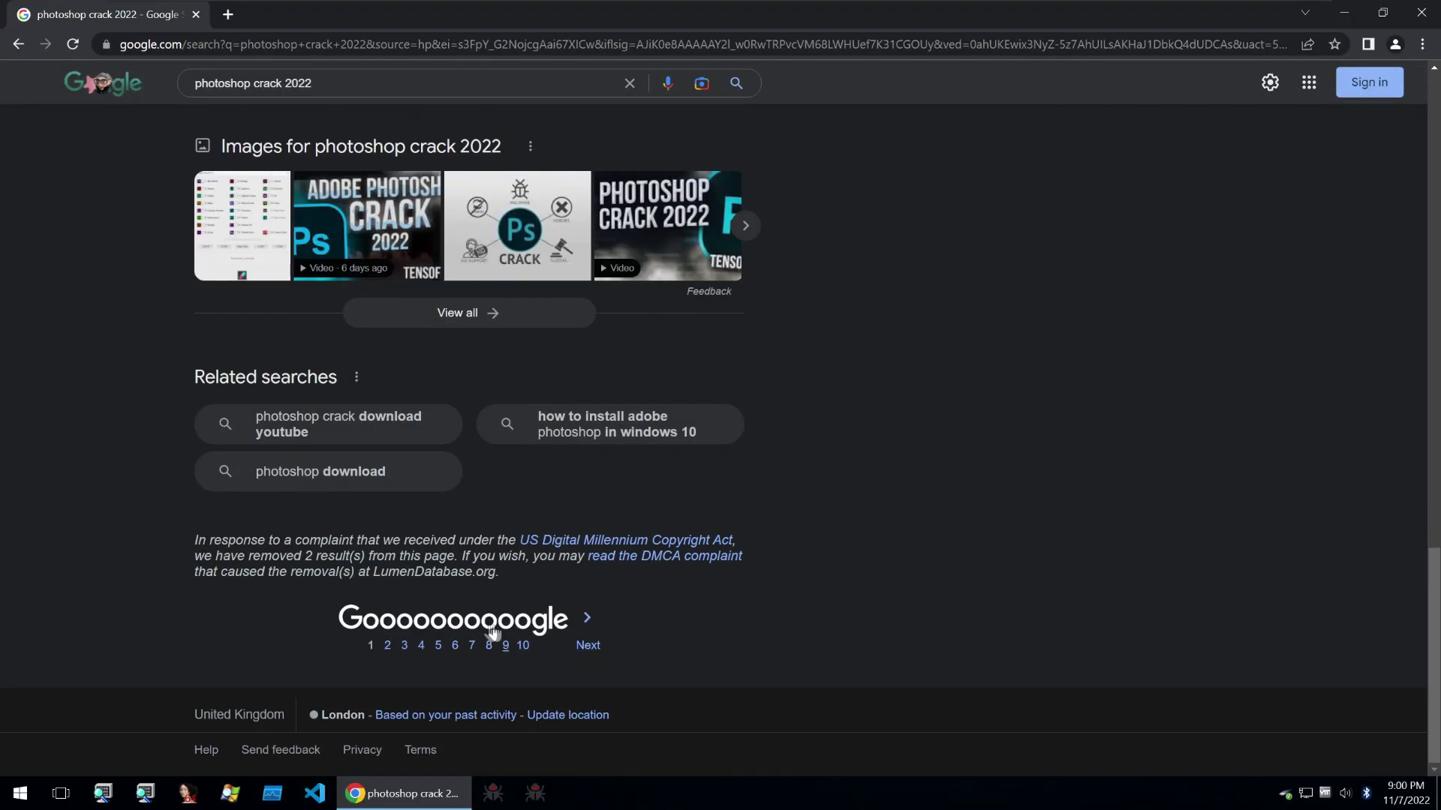
{"action": "left_click", "coordinate": [438, 646]}
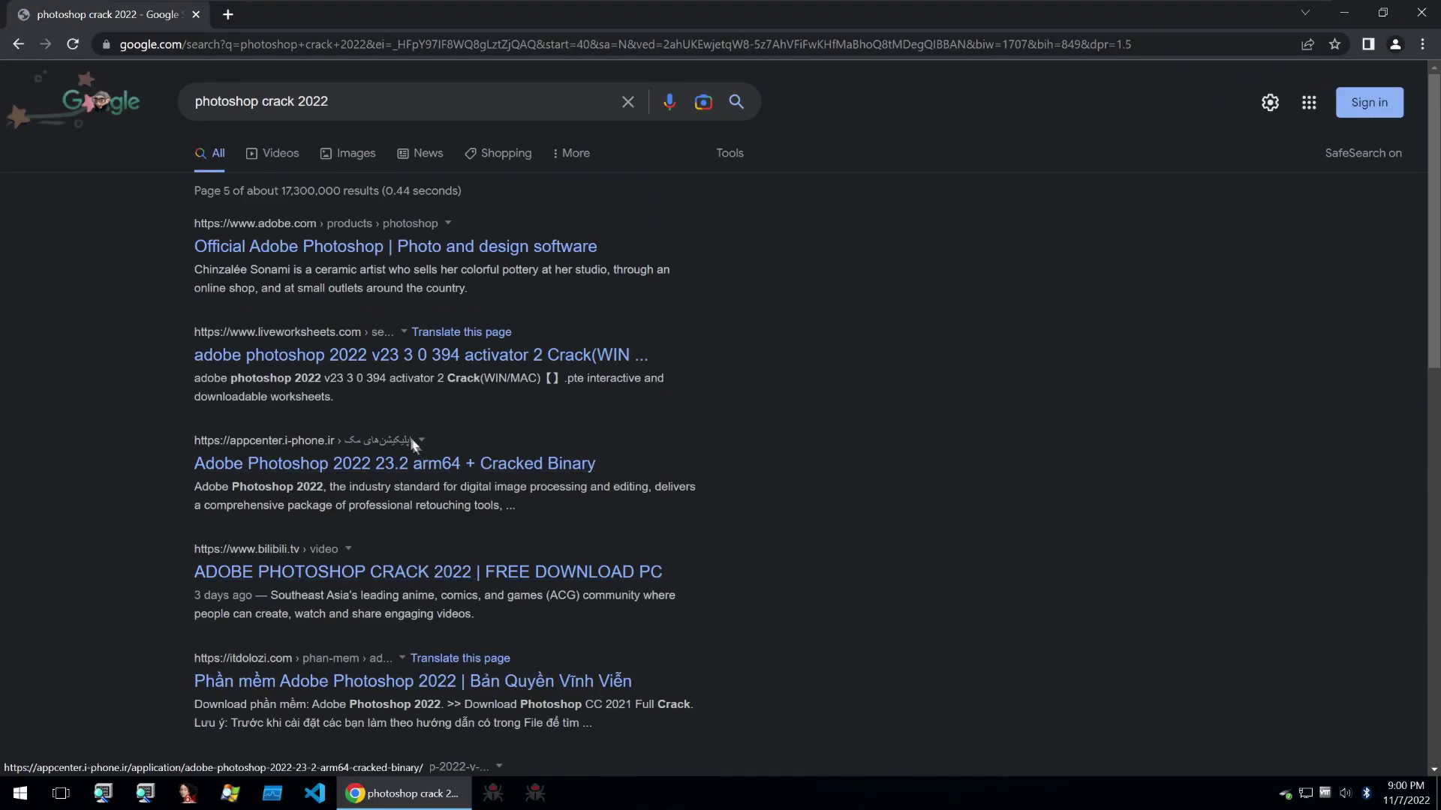
Scroll through page 5 of the results and move on to page 6.
{"action": "scroll", "coordinate": [424, 428], "scroll_direction": "down", "scroll_amount": 1}
{"action": "scroll", "coordinate": [423, 428], "scroll_direction": "down", "scroll_amount": 3}
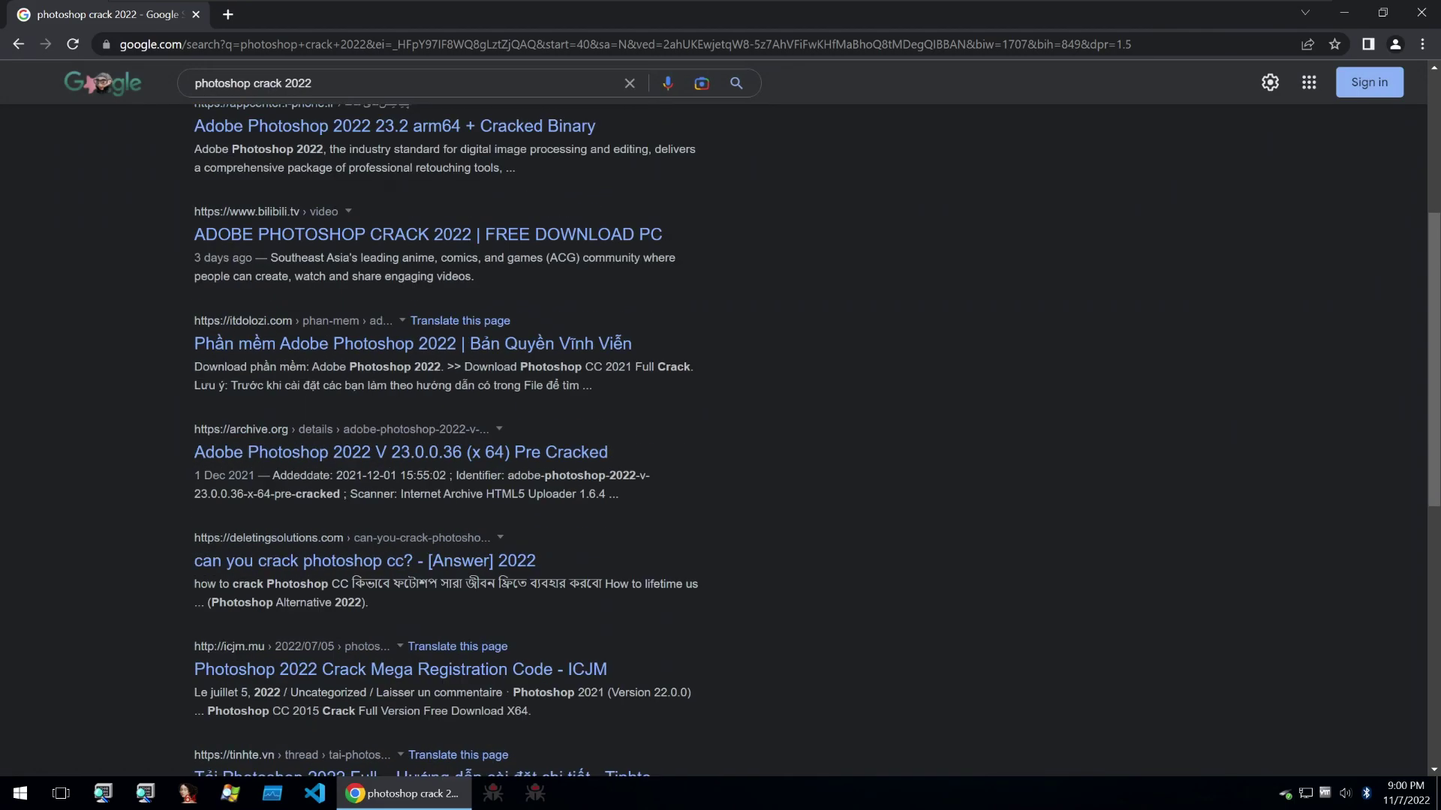
{"action": "scroll", "coordinate": [454, 467], "scroll_direction": "down", "scroll_amount": 7}
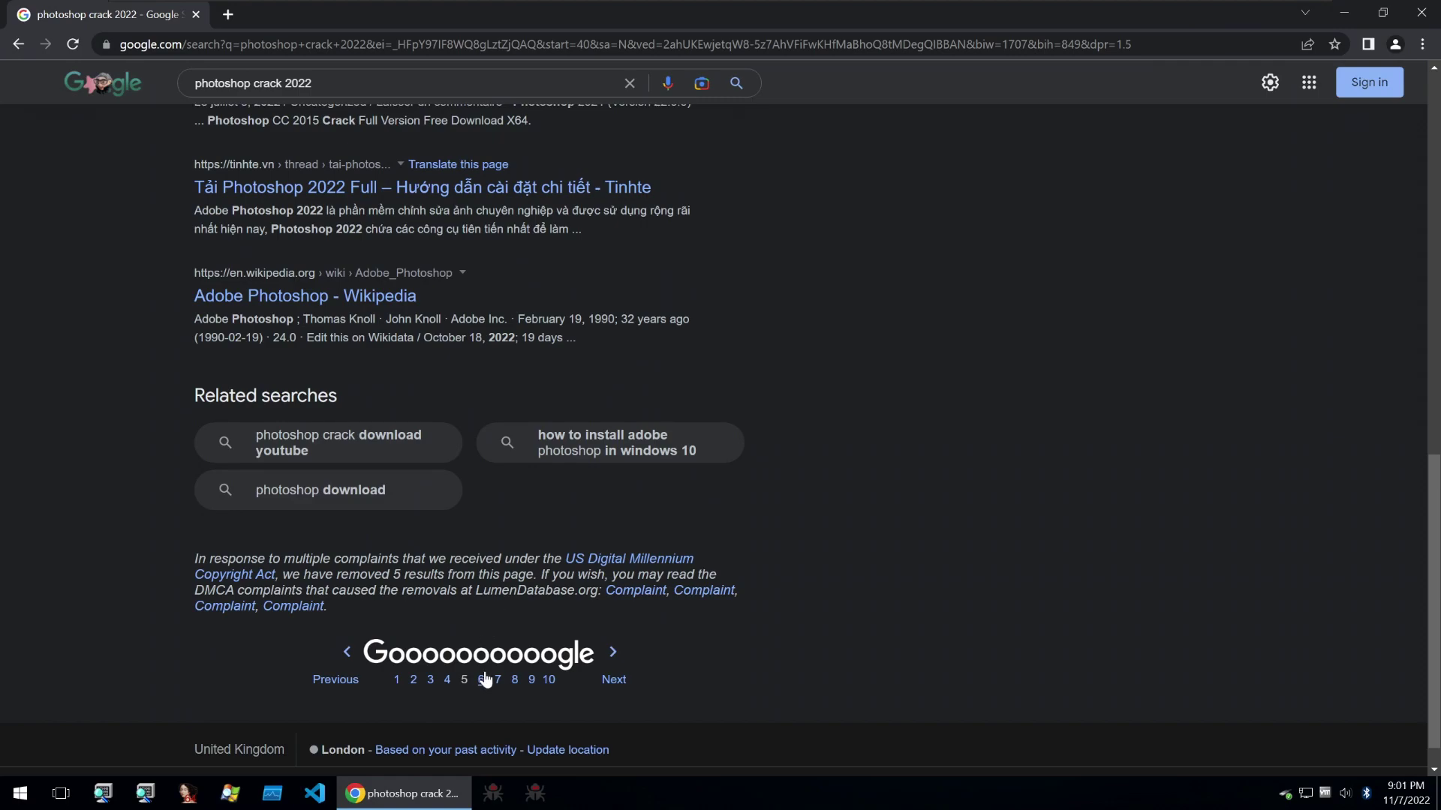
{"action": "left_click", "coordinate": [481, 678]}
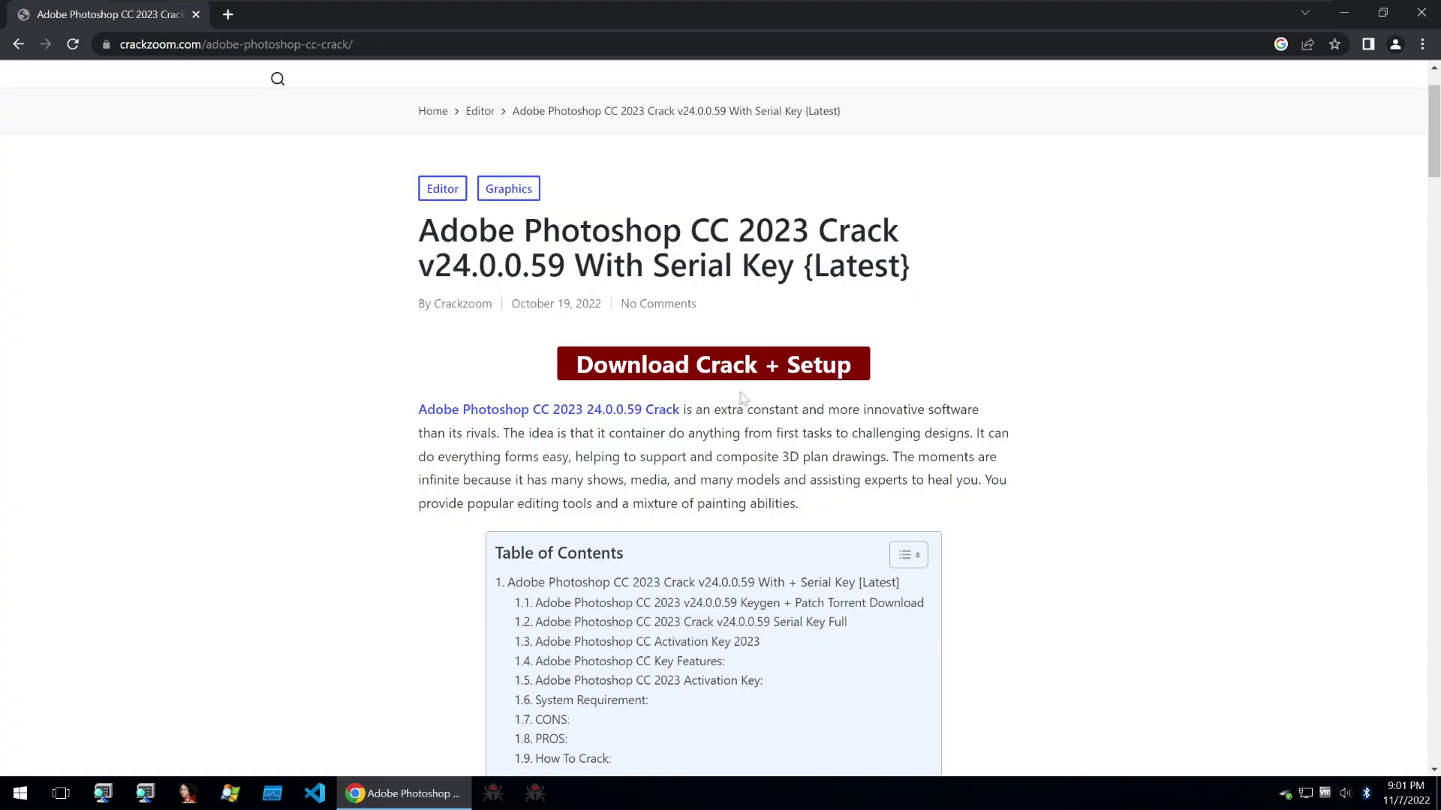
Scroll the Photoshop CC 2023 crack article down to How To Crack and follow Download Crack + Setup.
{"action": "scroll", "coordinate": [721, 386], "scroll_direction": "up", "scroll_amount": 2}
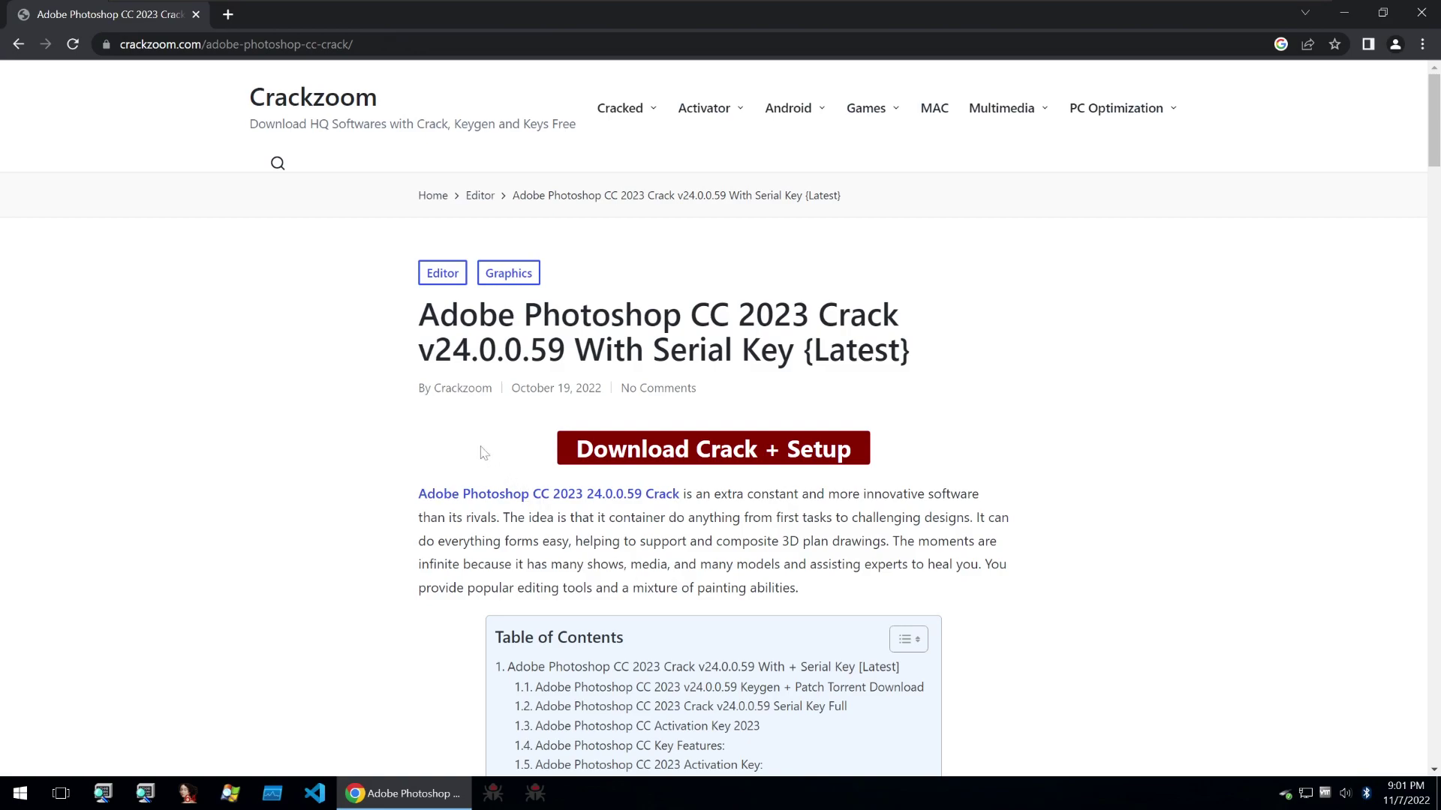
{"action": "scroll", "coordinate": [529, 445], "scroll_direction": "down", "scroll_amount": 9}
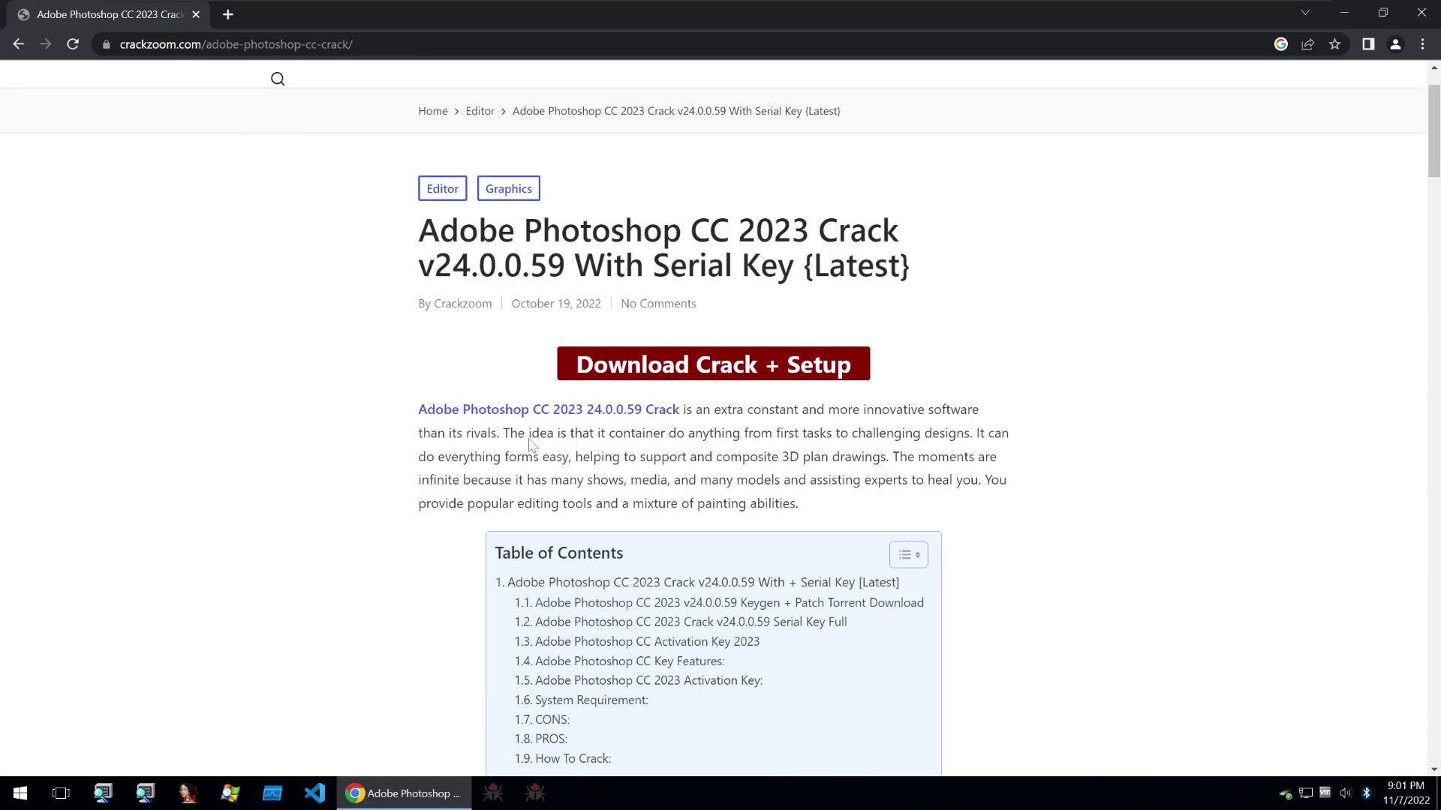
{"action": "scroll", "coordinate": [529, 446], "scroll_direction": "down", "scroll_amount": 20}
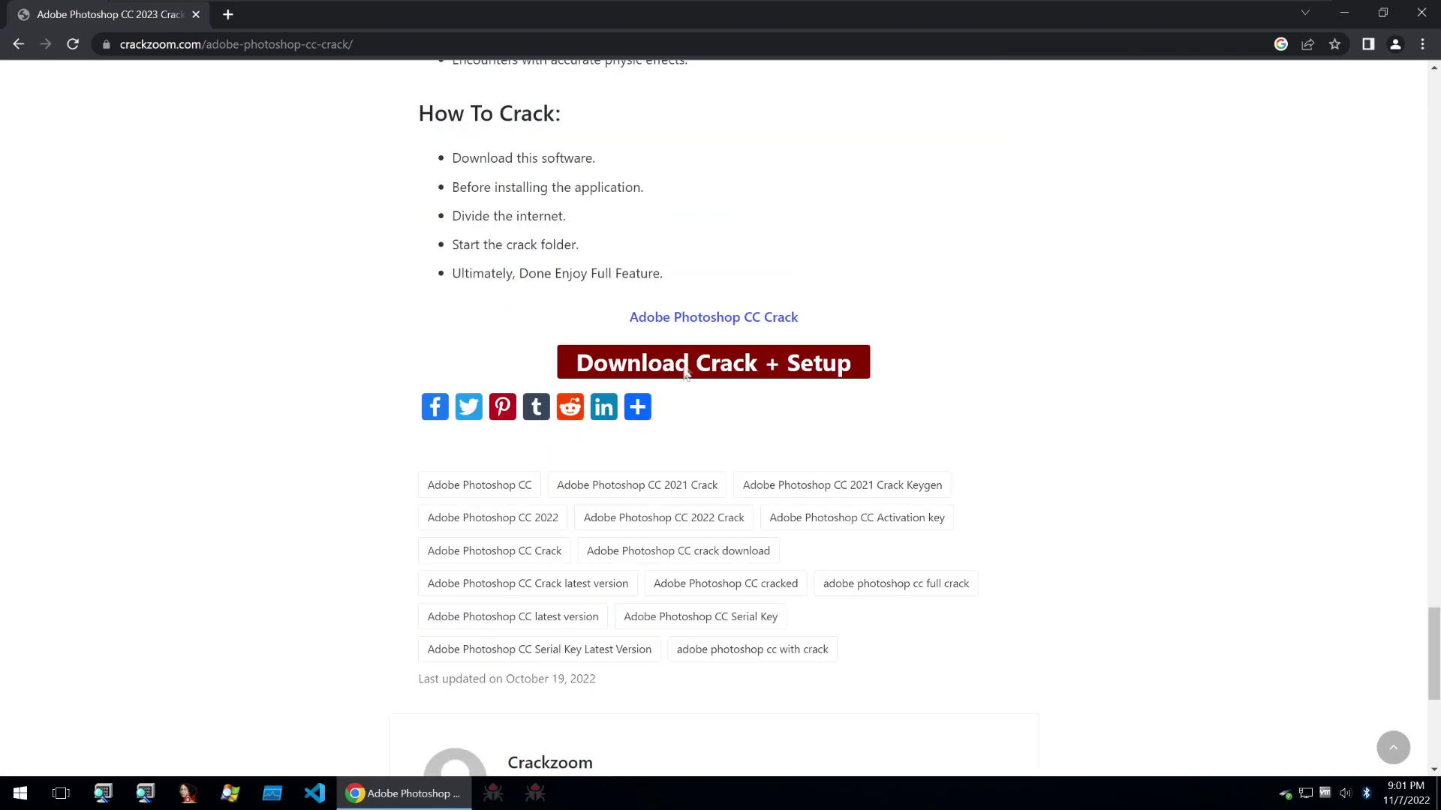
{"action": "left_click", "coordinate": [685, 371]}
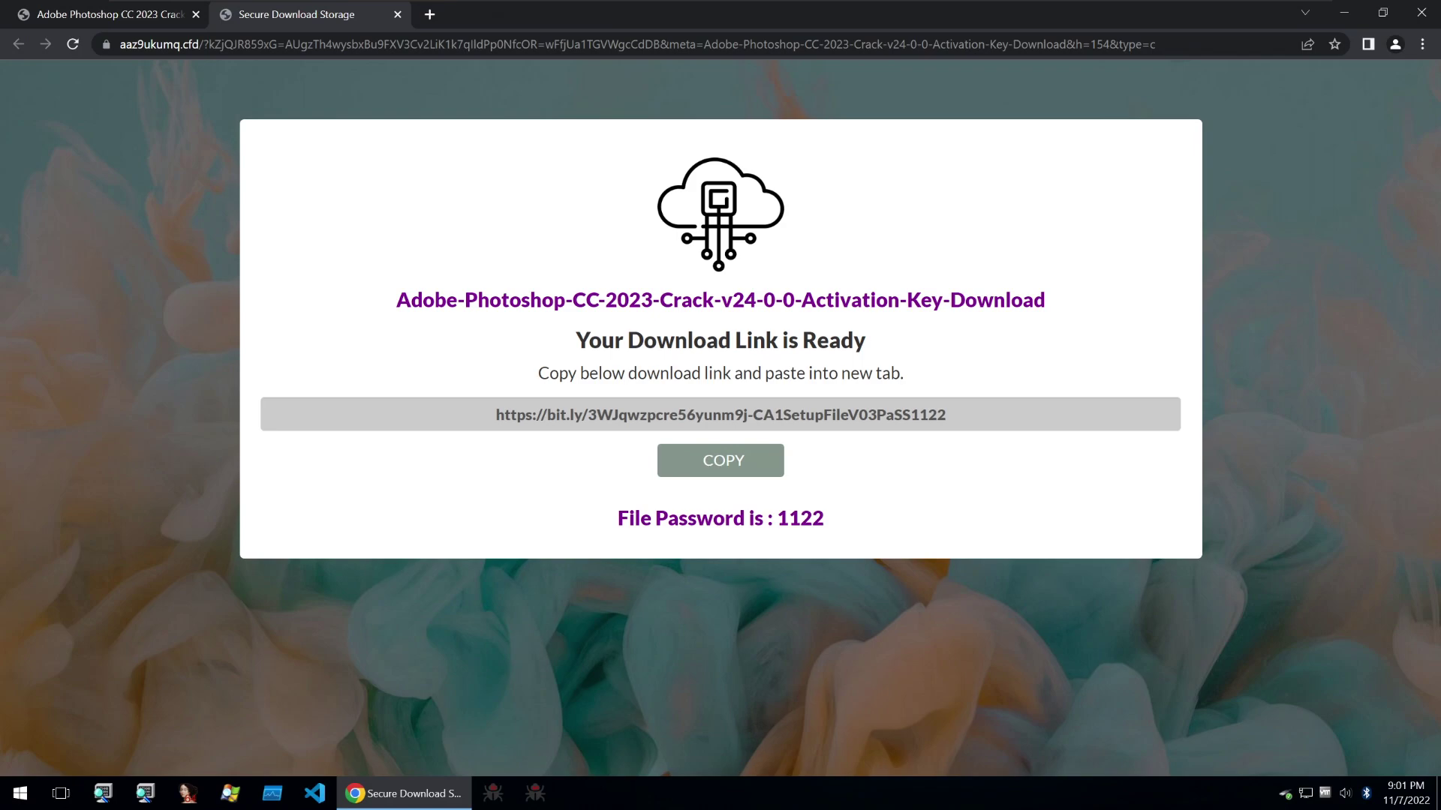
Visit the selected Secure Download Storage link to fetch the setup .rar, then select the file password.
{"action": "triple_click", "coordinate": [635, 415]}
{"action": "right_click", "coordinate": [635, 415]}
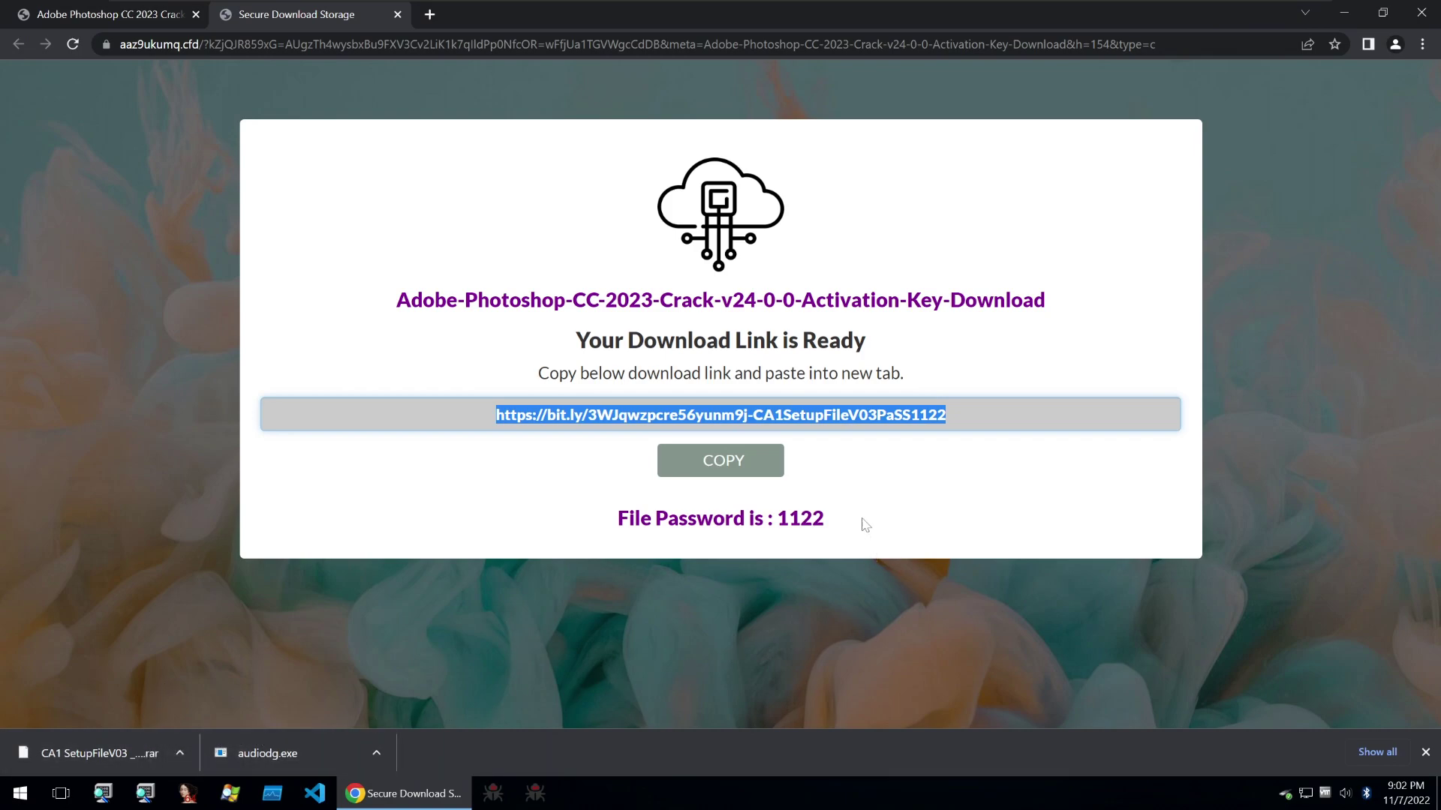
{"action": "double_click", "coordinate": [800, 519]}
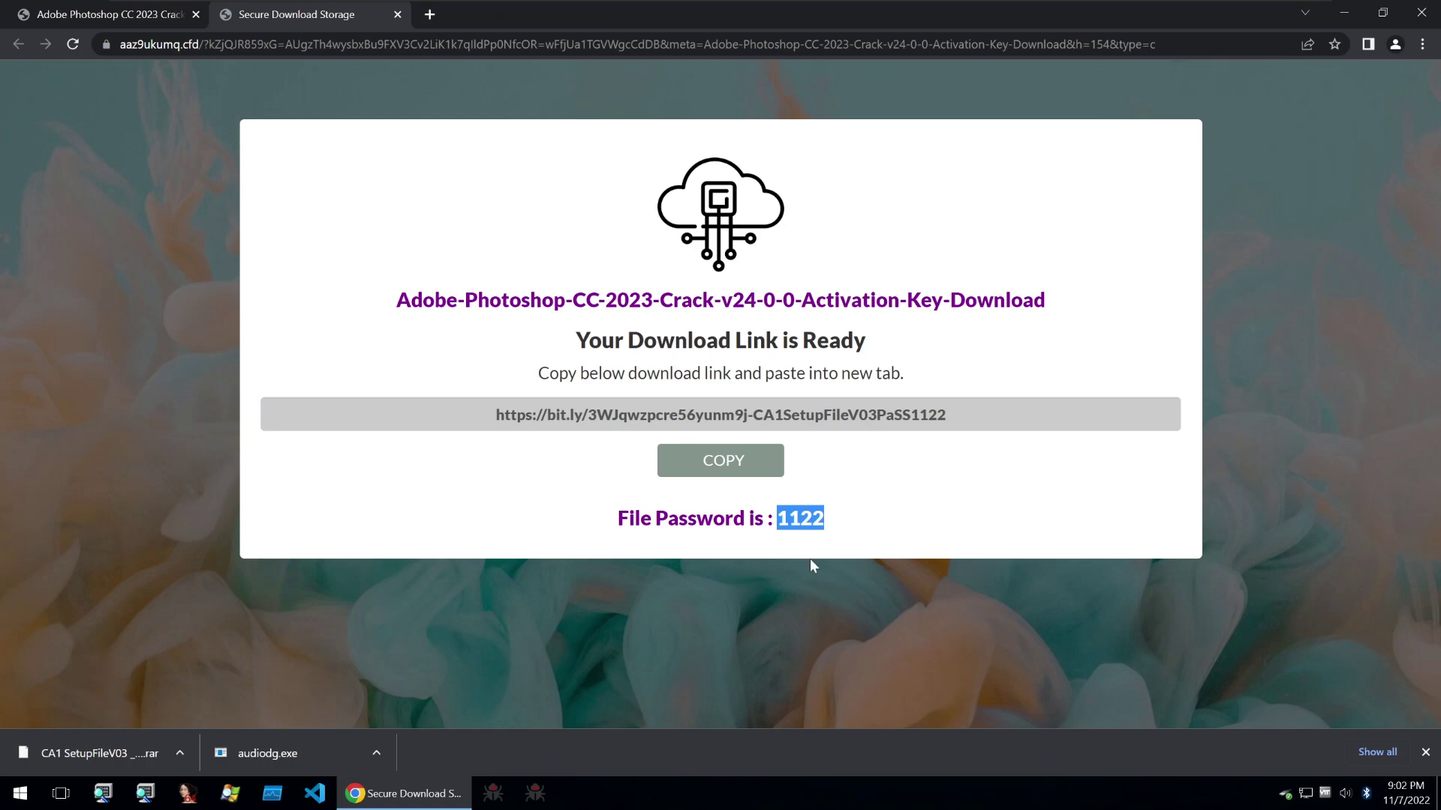